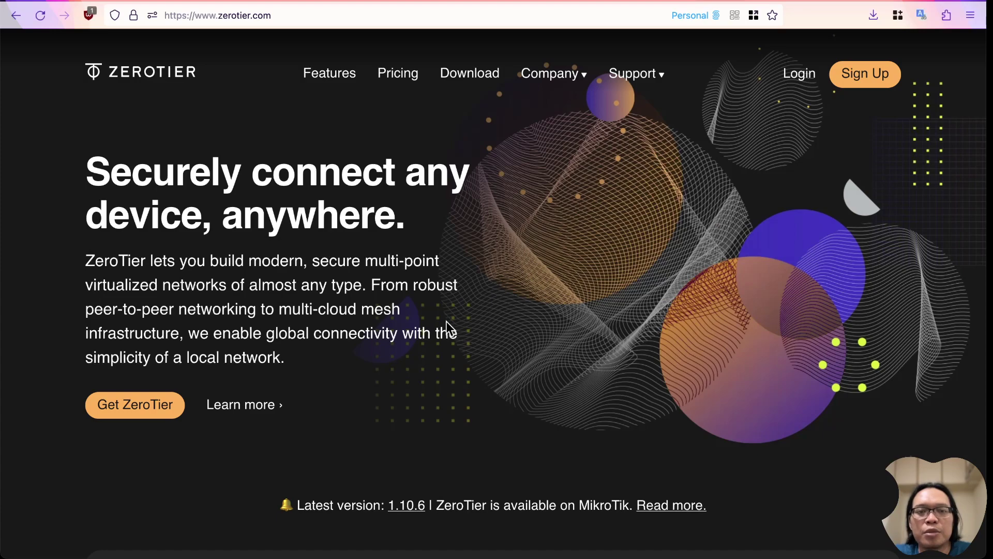
Step: Scroll down through the ZeroTier homepage and back up to the top
{"action": "scroll", "coordinate": [427, 261], "scroll_direction": "down", "scroll_amount": 1}
{"action": "scroll", "coordinate": [426, 257], "scroll_direction": "up", "scroll_amount": 1}
{"action": "scroll", "coordinate": [426, 256], "scroll_direction": "down", "scroll_amount": 1}
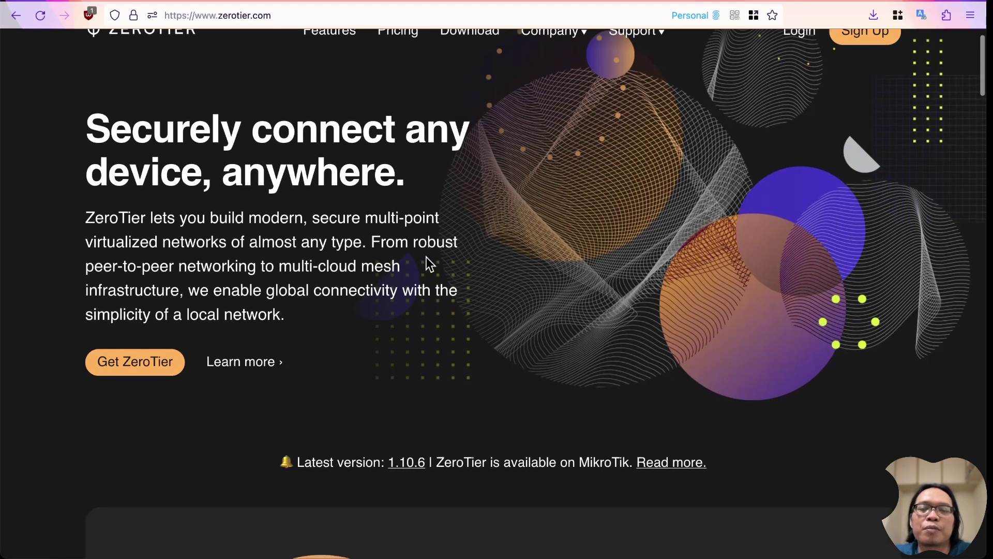
{"action": "scroll", "coordinate": [428, 262], "scroll_direction": "down", "scroll_amount": 10}
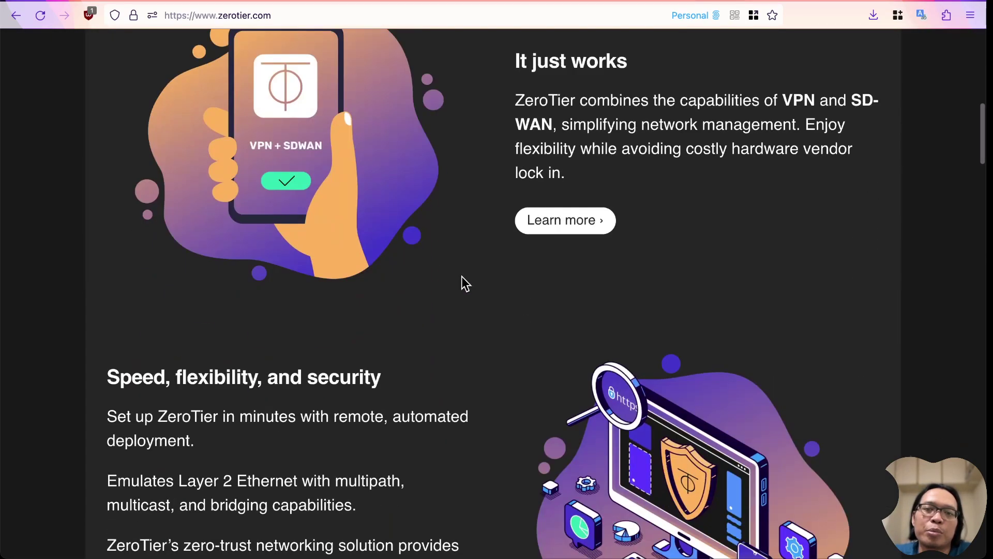
{"action": "scroll", "coordinate": [462, 277], "scroll_direction": "down", "scroll_amount": 10}
{"action": "scroll", "coordinate": [462, 276], "scroll_direction": "down", "scroll_amount": 5}
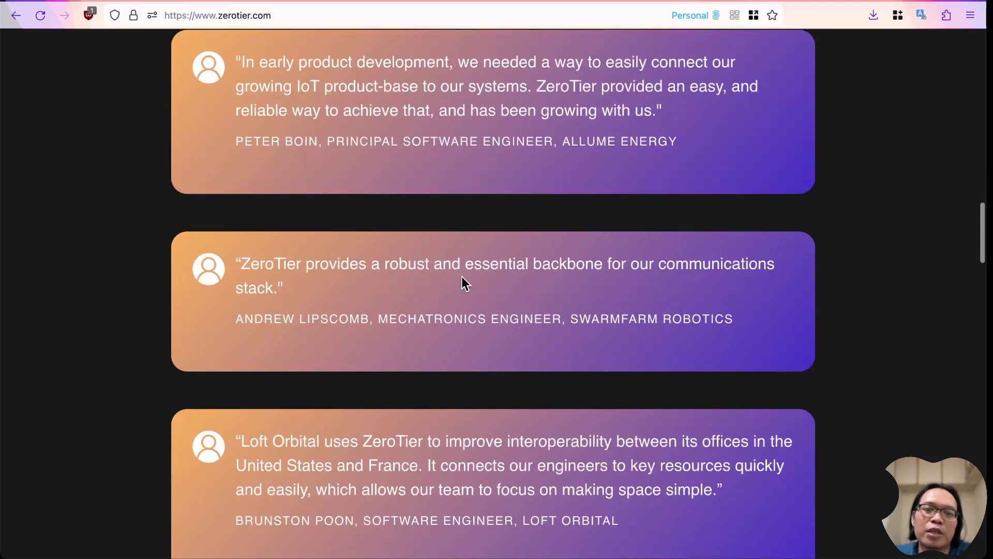
{"action": "scroll", "coordinate": [461, 279], "scroll_direction": "up", "scroll_amount": 8}
{"action": "scroll", "coordinate": [462, 279], "scroll_direction": "up", "scroll_amount": 12}
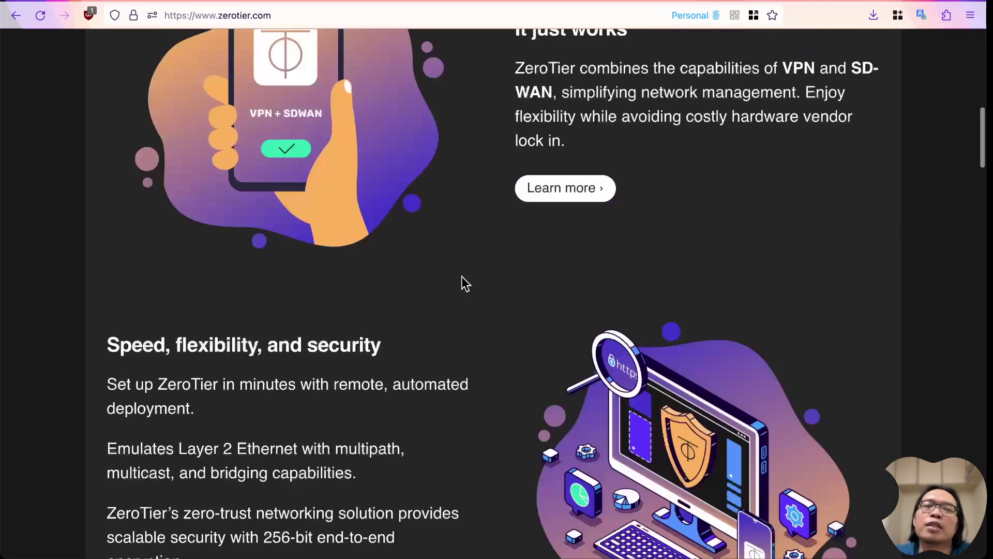
{"action": "scroll", "coordinate": [461, 276], "scroll_direction": "up", "scroll_amount": 5}
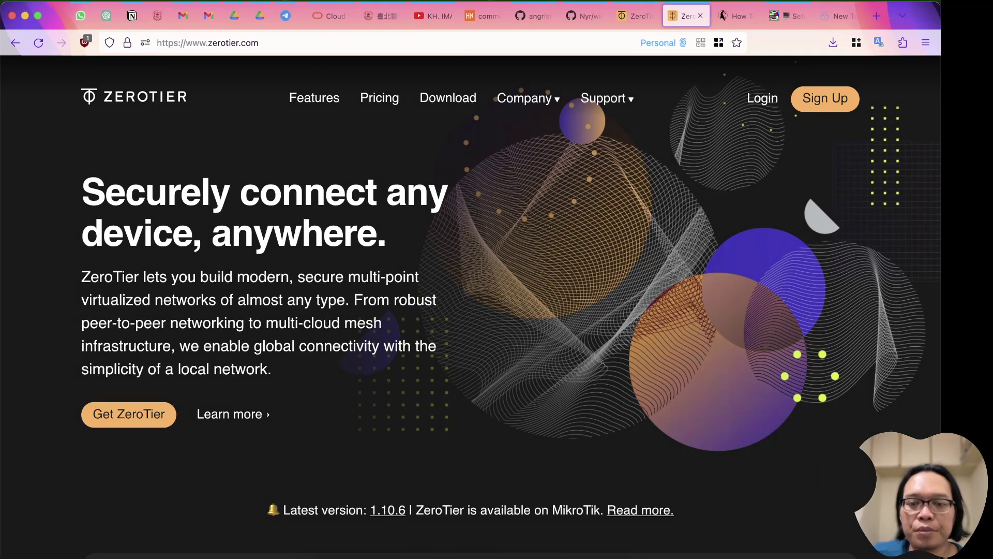
Step: Switch to the Obsidian Excalidraw diagram of the home computer, laptop and iPhone
{"action": "scroll", "coordinate": [399, 313], "scroll_direction": "down", "scroll_amount": 3}
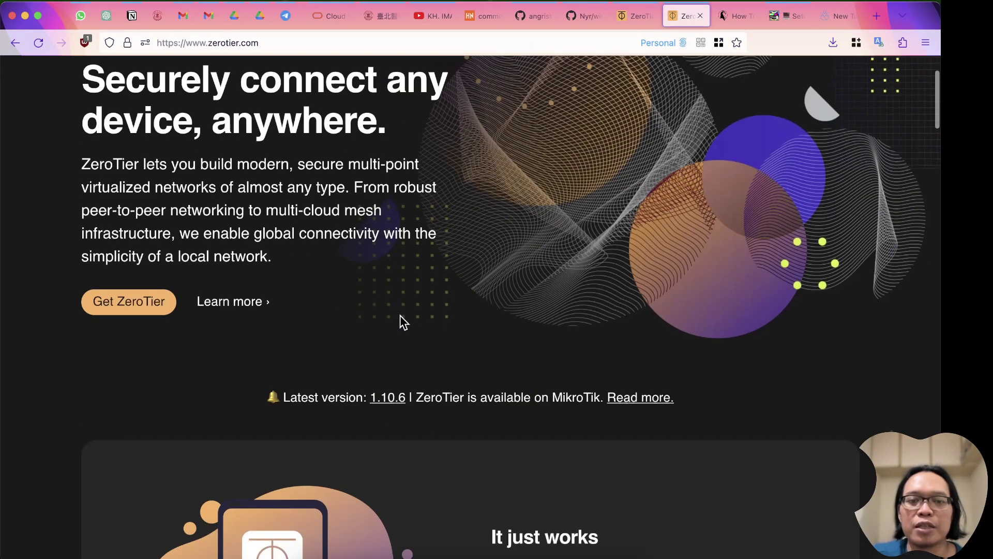
{"action": "scroll", "coordinate": [446, 339], "scroll_direction": "up", "scroll_amount": 3}
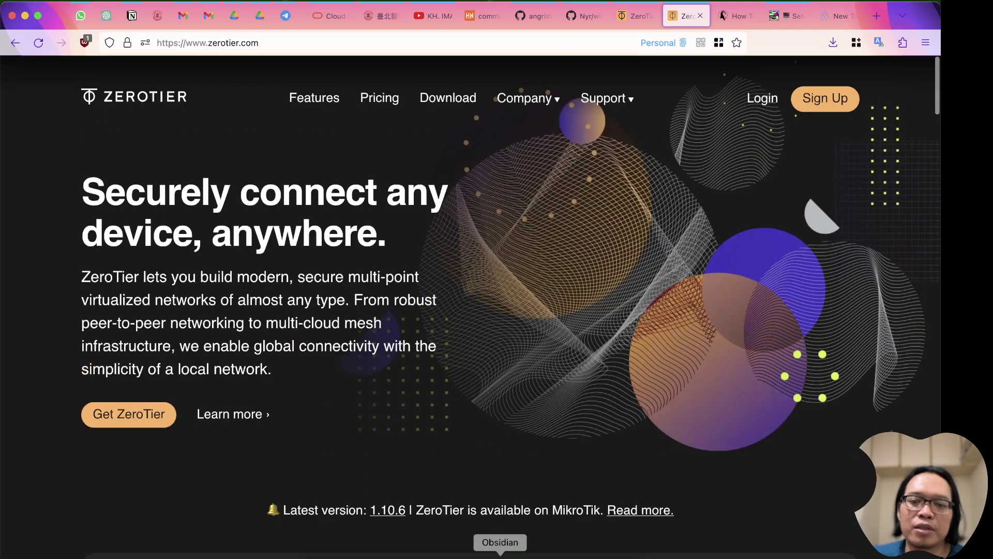
{"action": "left_click", "coordinate": [500, 556]}
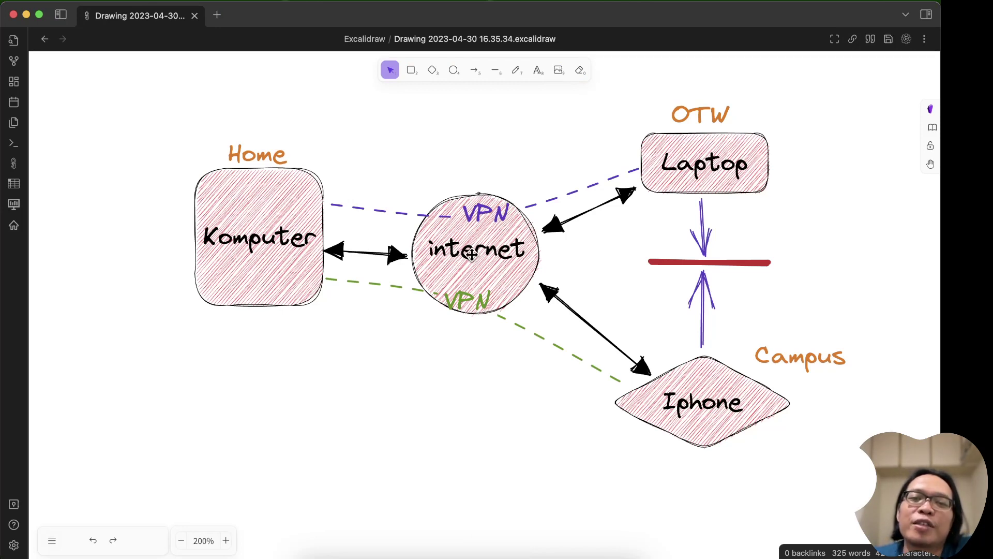
{"action": "left_click", "coordinate": [246, 226]}
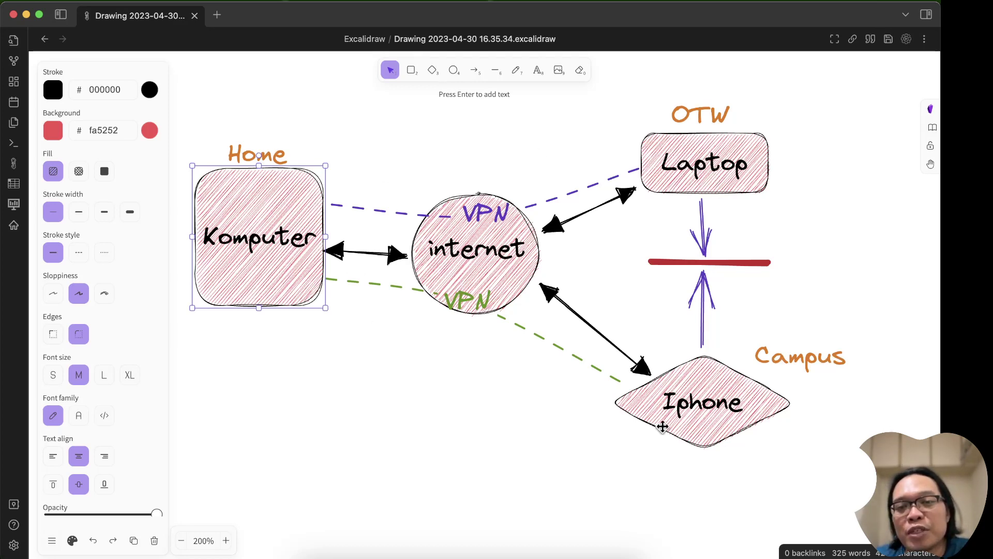
{"action": "left_click", "coordinate": [684, 414]}
{"action": "left_click", "coordinate": [696, 181]}
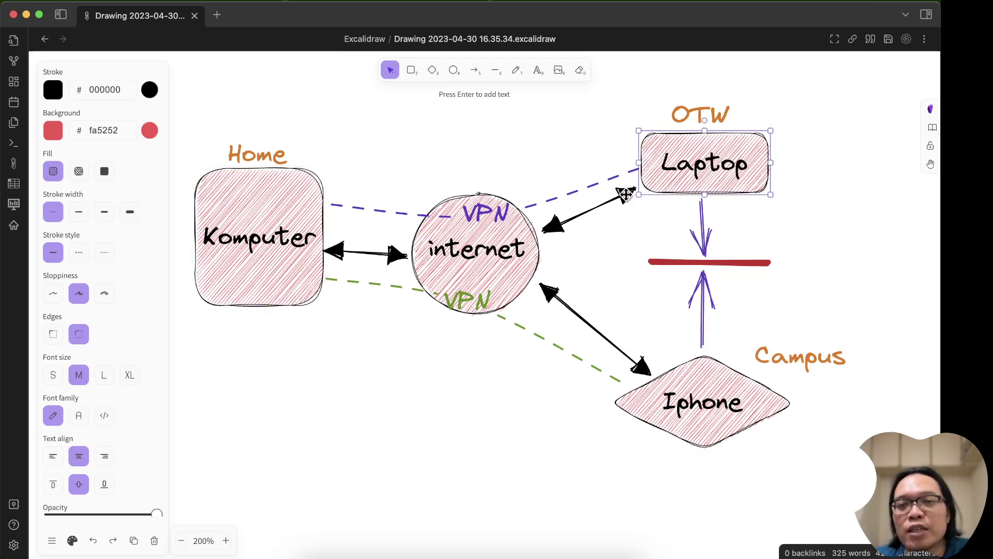
{"action": "left_click", "coordinate": [244, 210]}
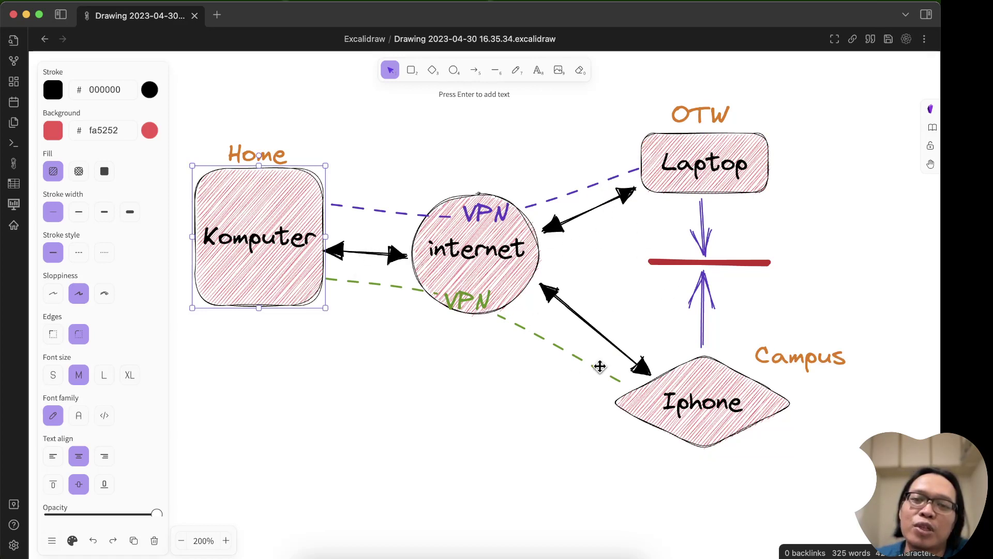
{"action": "left_click", "coordinate": [522, 409]}
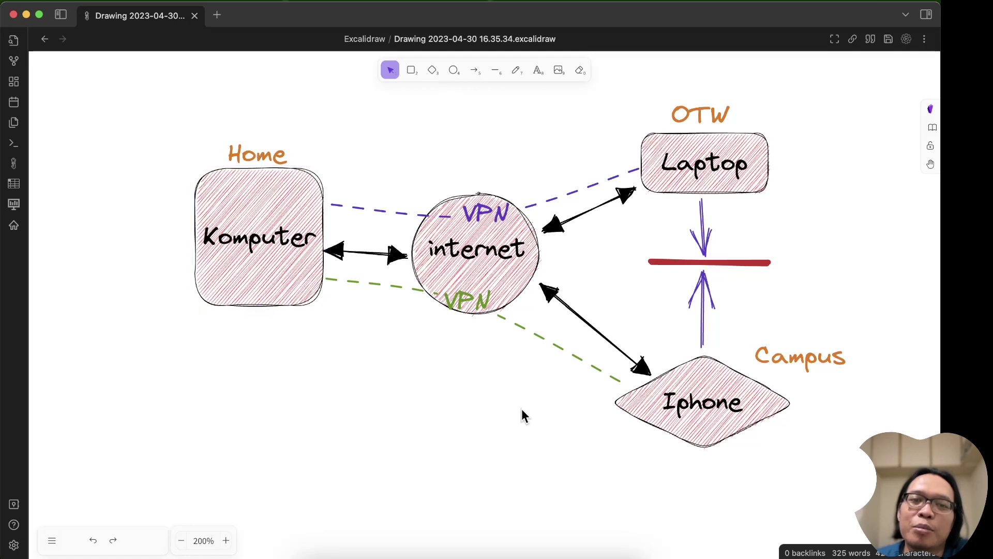
{"action": "left_click", "coordinate": [691, 398]}
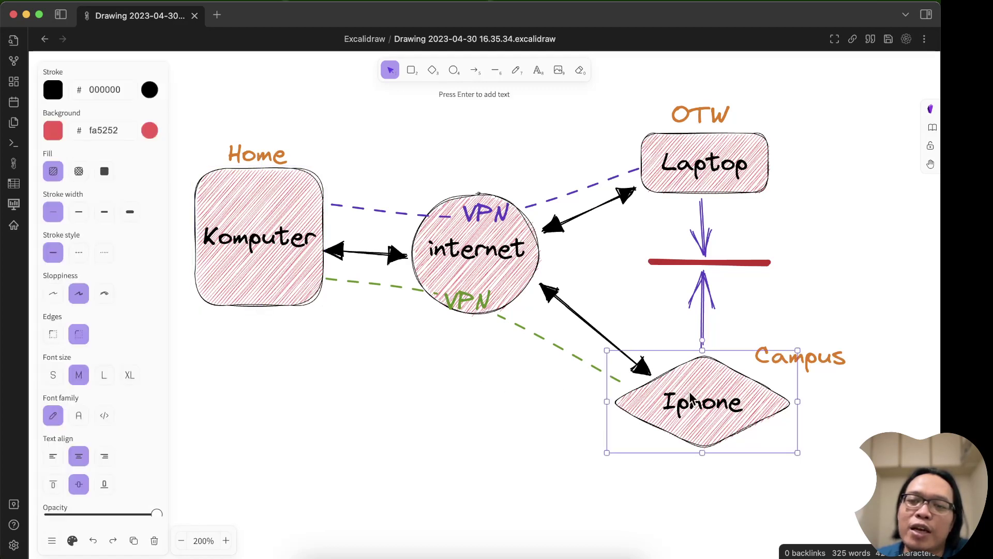
{"action": "left_click", "coordinate": [261, 250]}
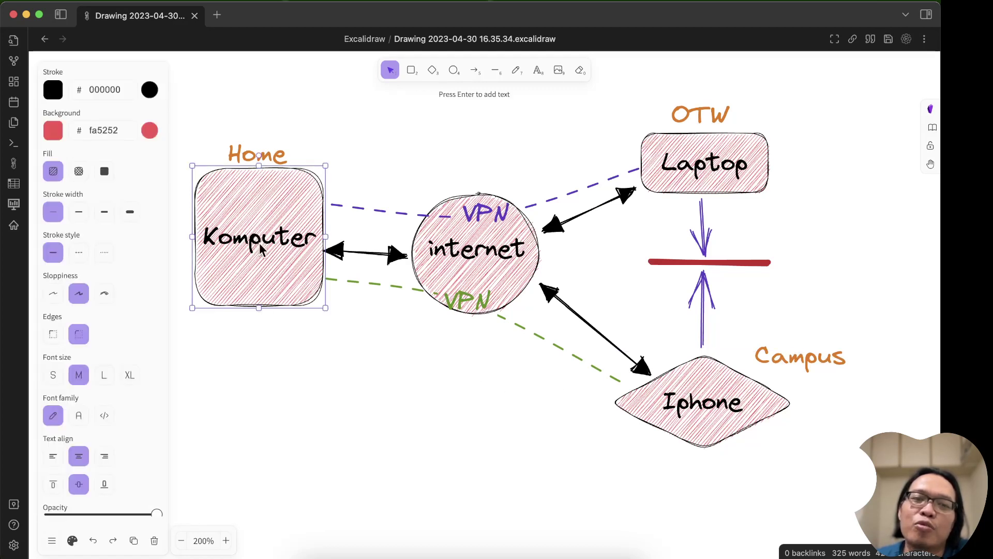
{"action": "left_click", "coordinate": [682, 179]}
{"action": "left_click", "coordinate": [298, 235]}
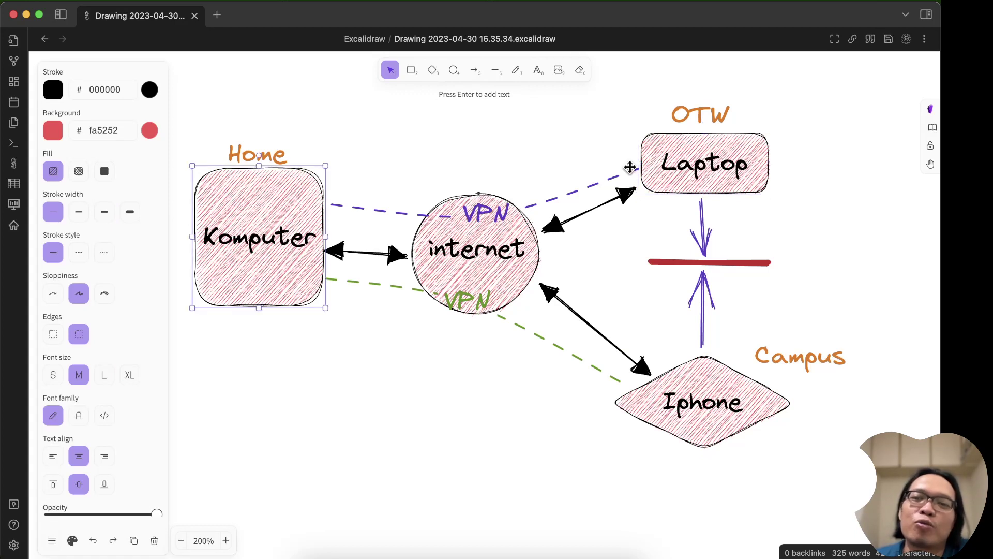
{"action": "left_click", "coordinate": [718, 172]}
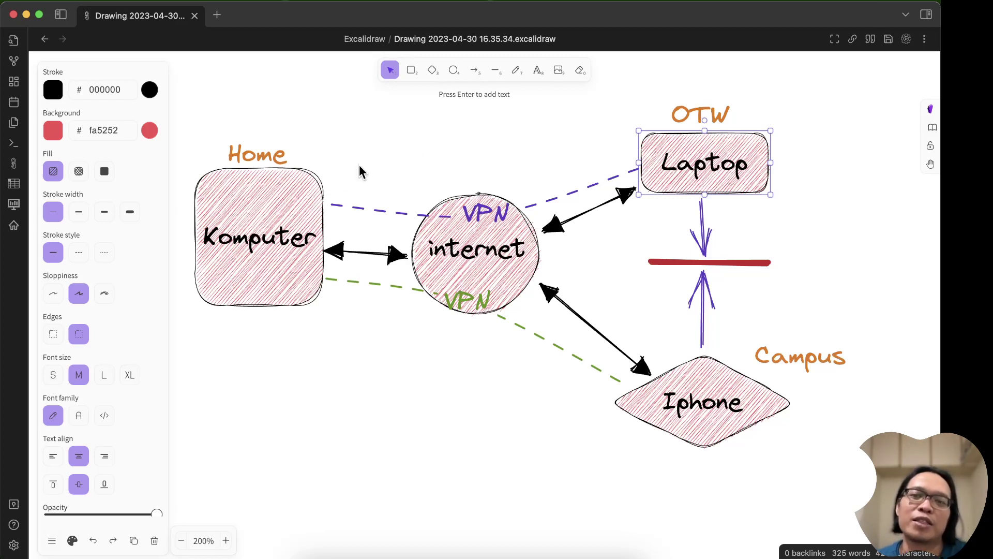
{"action": "left_click", "coordinate": [681, 392]}
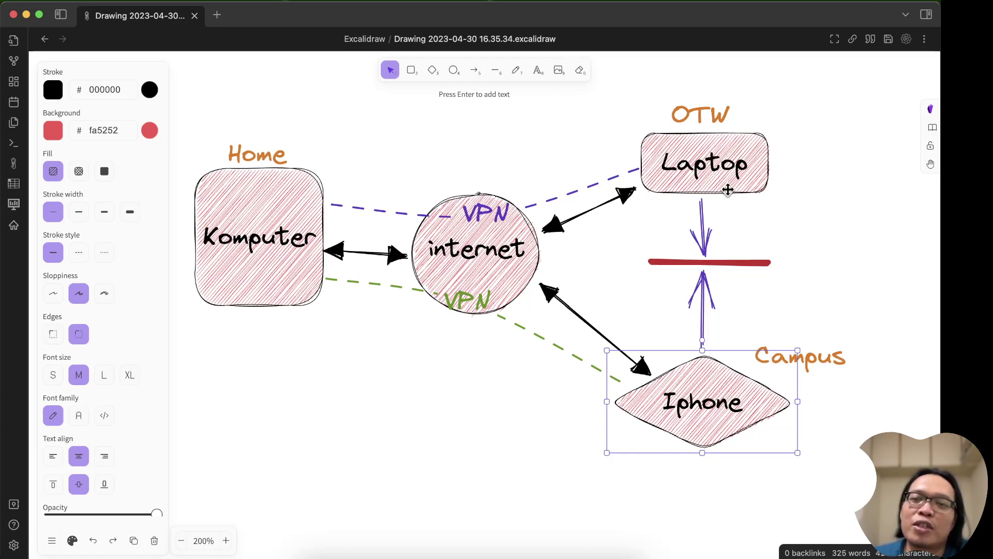
{"action": "left_click", "coordinate": [387, 212]}
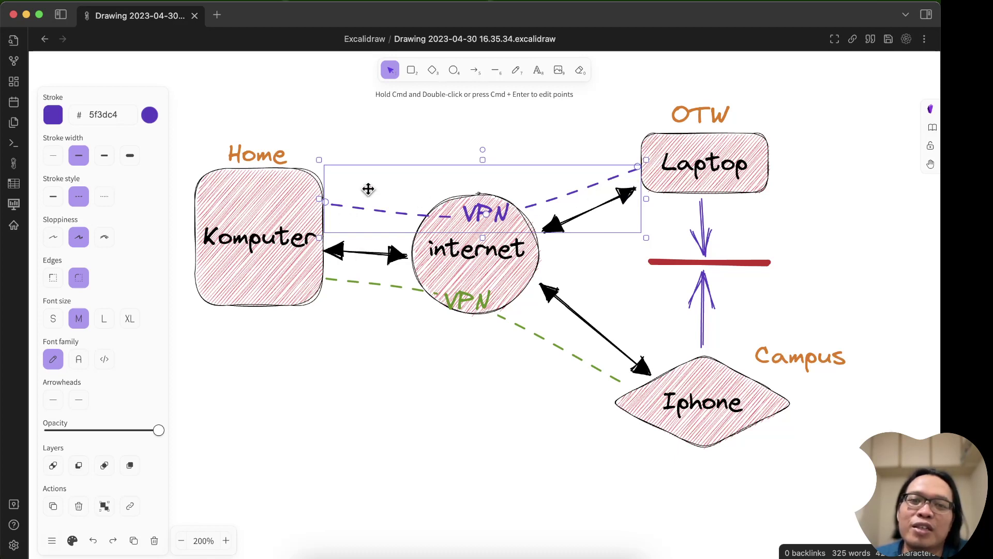
{"action": "left_click", "coordinate": [381, 339]}
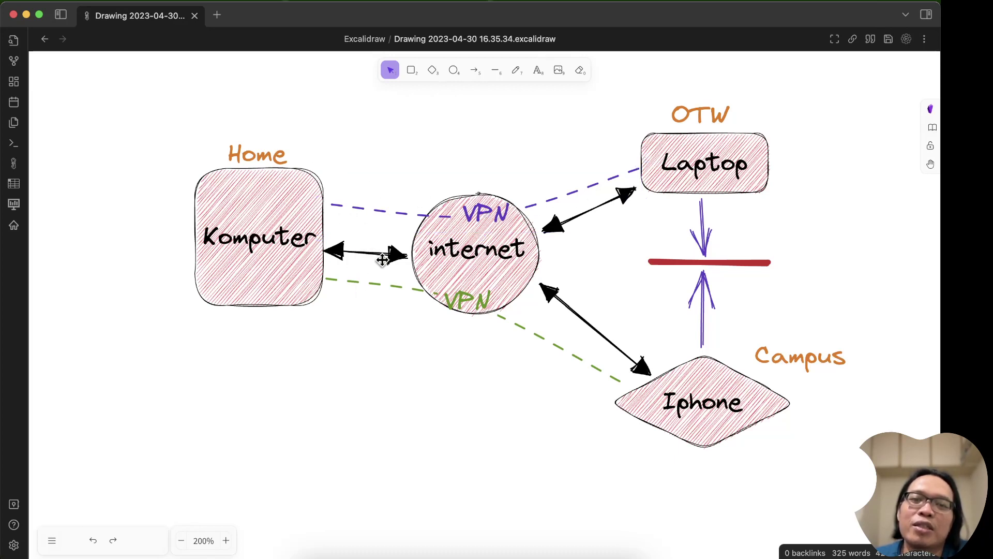
{"action": "left_click", "coordinate": [369, 212]}
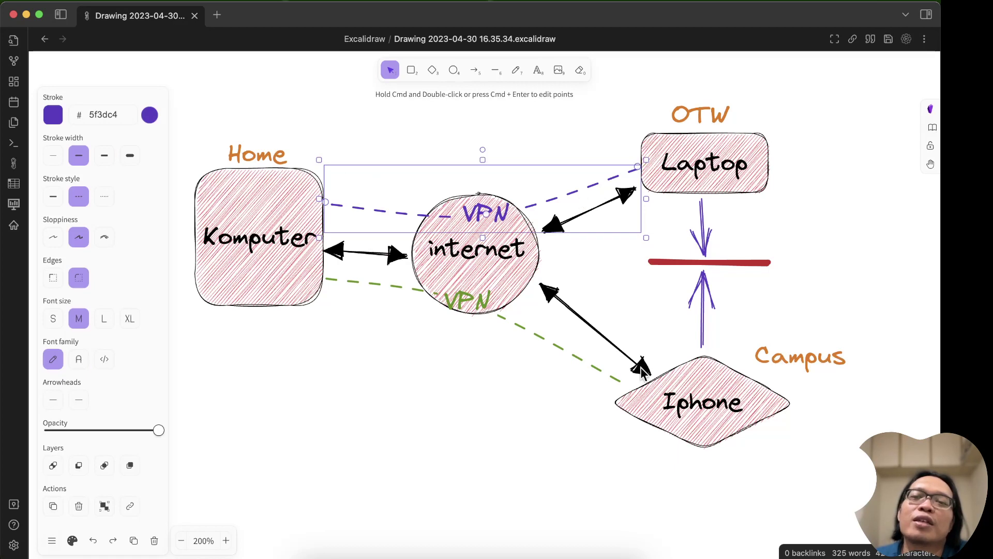
{"action": "left_click", "coordinate": [664, 391]}
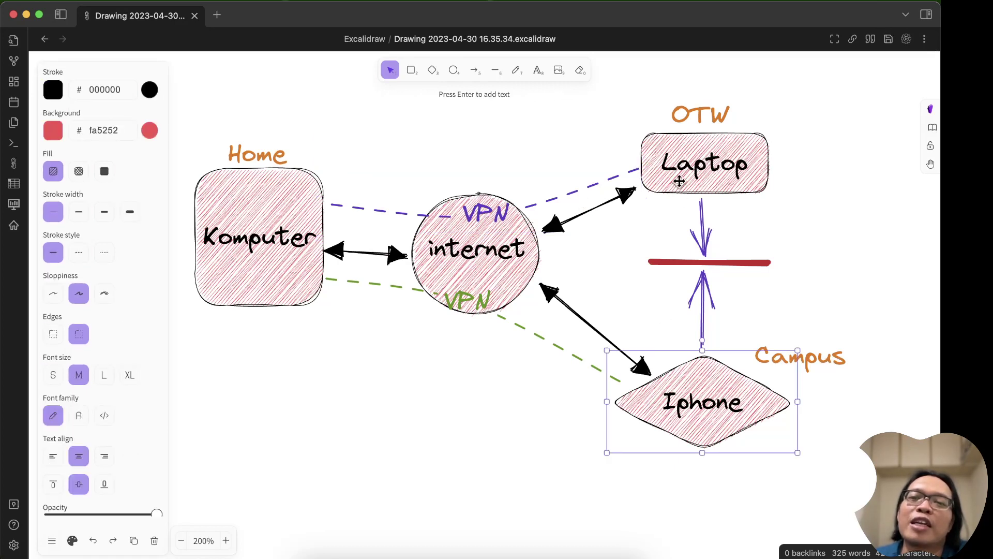
{"action": "left_click", "coordinate": [530, 205]}
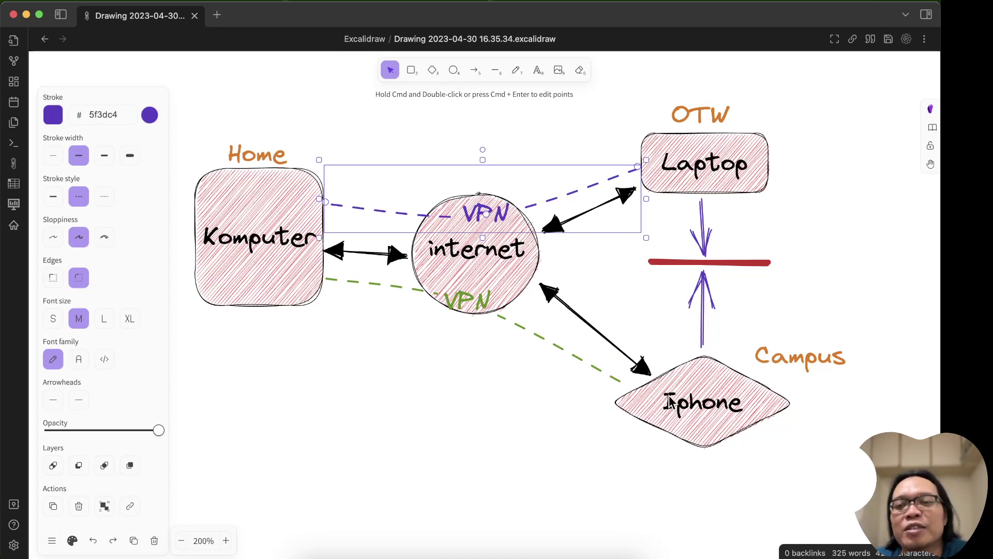
{"action": "left_click", "coordinate": [639, 407]}
{"action": "left_click", "coordinate": [295, 299]}
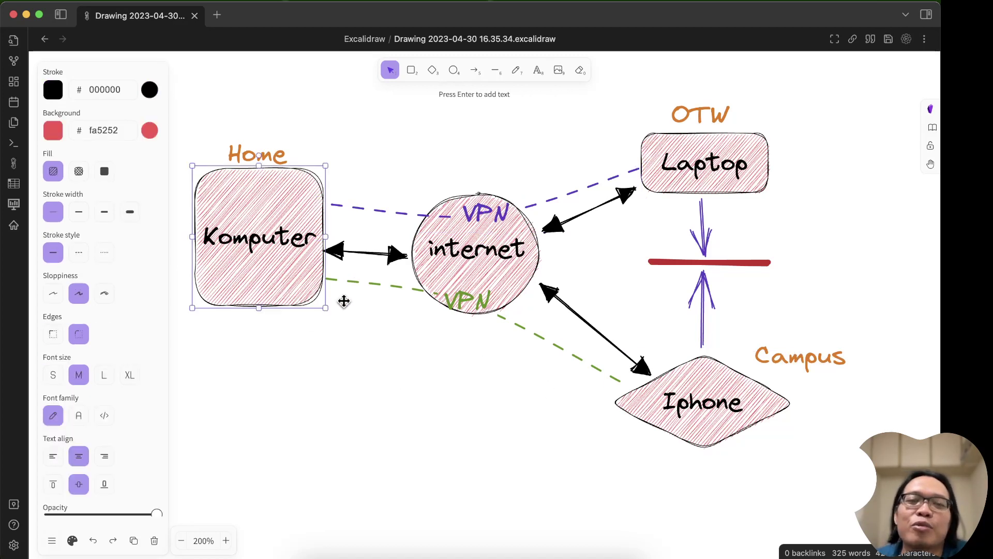
{"action": "left_click", "coordinate": [383, 288]}
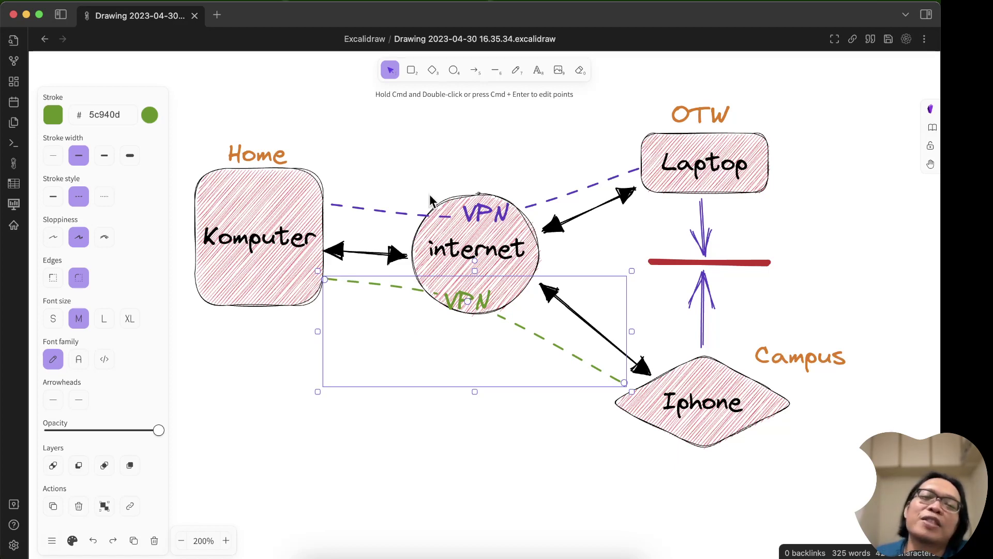
{"action": "left_click", "coordinate": [412, 174]}
{"action": "left_click", "coordinate": [399, 212]}
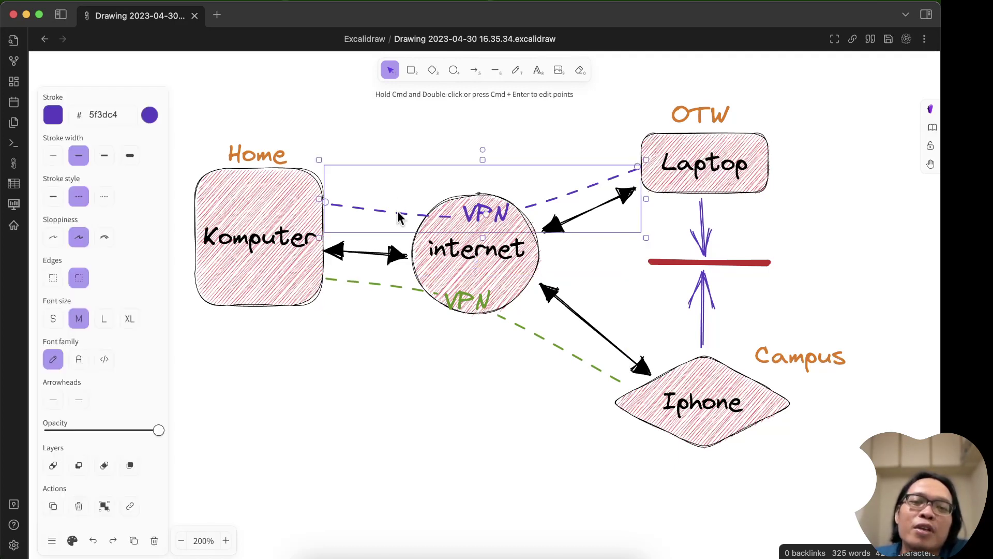
{"action": "left_click", "coordinate": [377, 287]}
{"action": "left_click", "coordinate": [420, 156]}
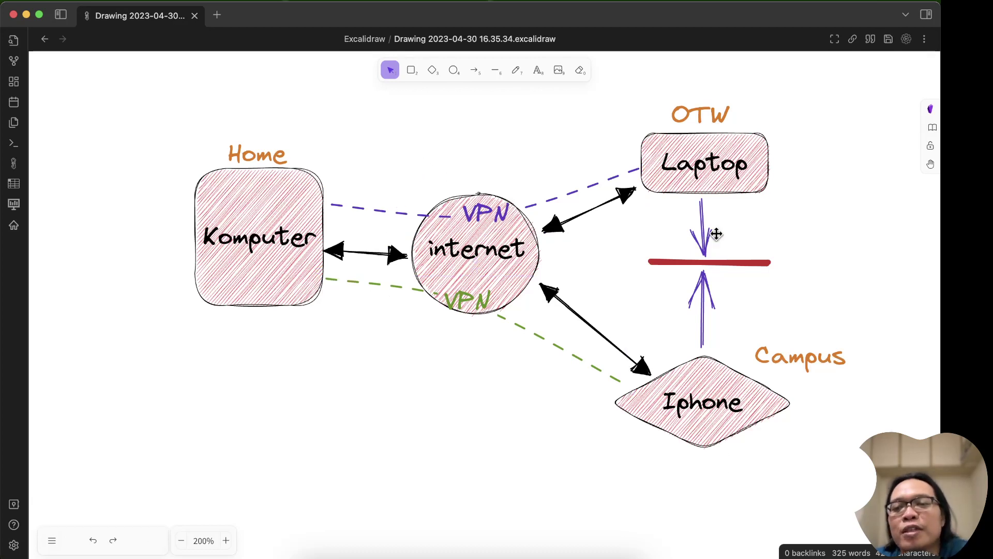
Step: Select the iPhone diamond and Laptop box, deselect, then return to the zerotier.com browser
{"action": "left_click", "coordinate": [711, 417]}
{"action": "left_click", "coordinate": [692, 169]}
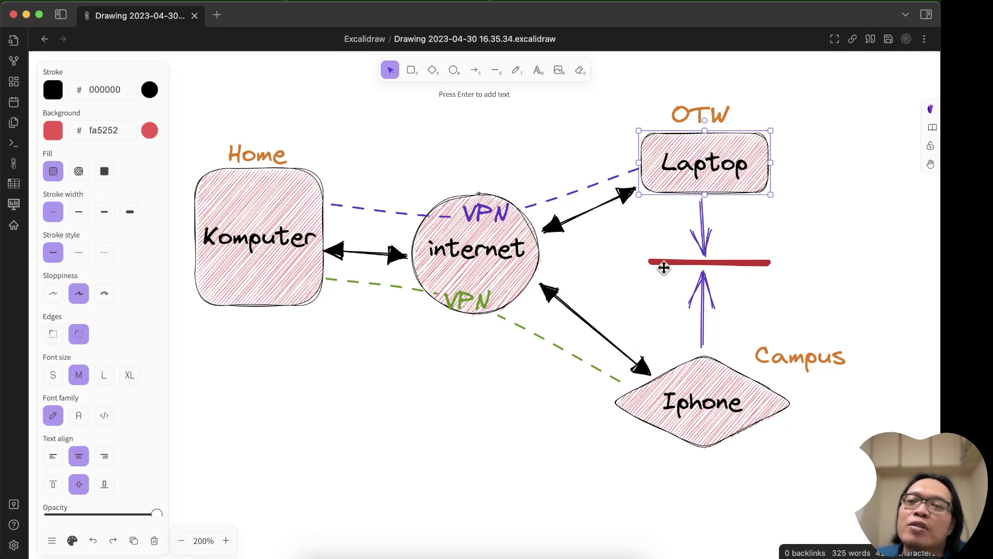
{"action": "left_click", "coordinate": [510, 428]}
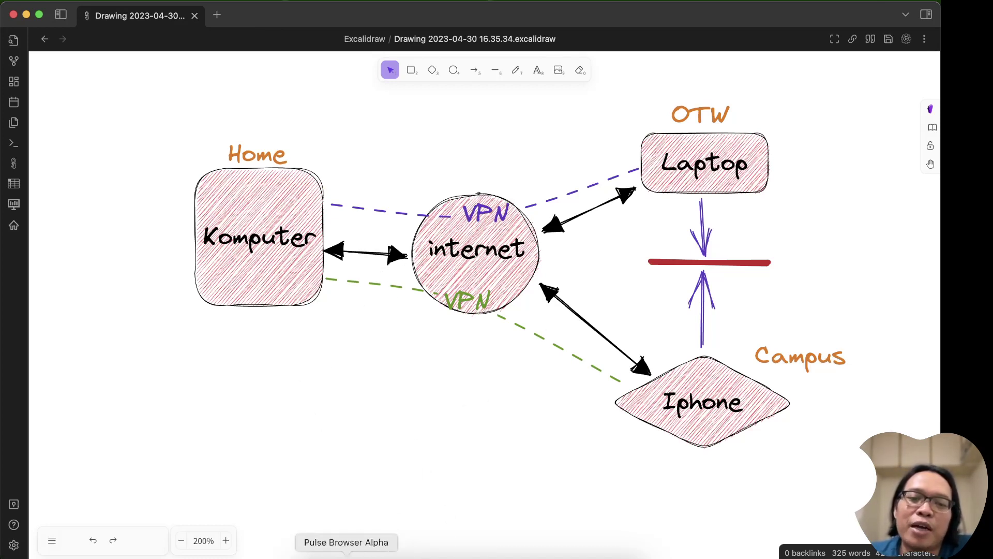
{"action": "left_click", "coordinate": [347, 556]}
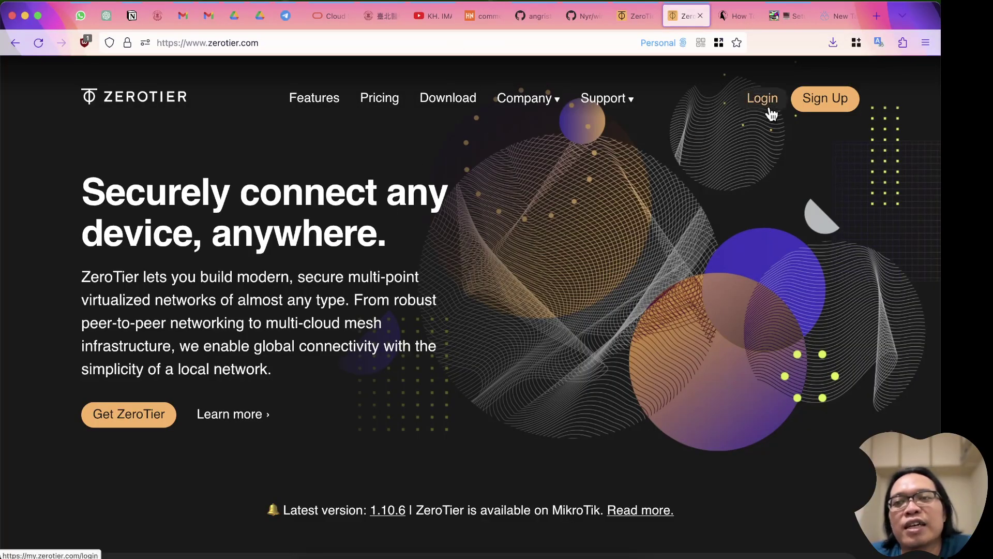
Step: Go to ZeroTier Central's Networks list, close the duplicate tab, and create the dreamy_henry network
{"action": "left_click", "coordinate": [831, 103]}
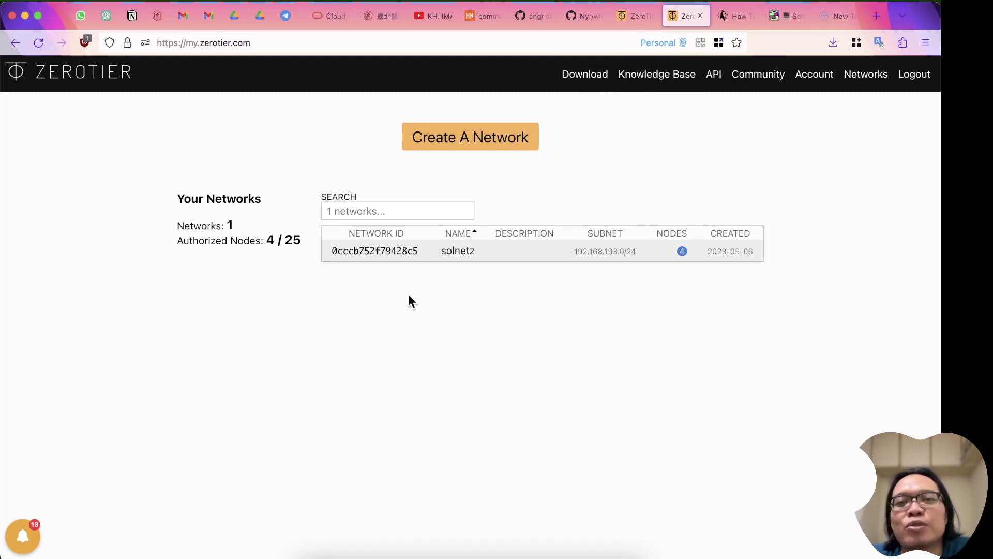
{"action": "left_click", "coordinate": [877, 79]}
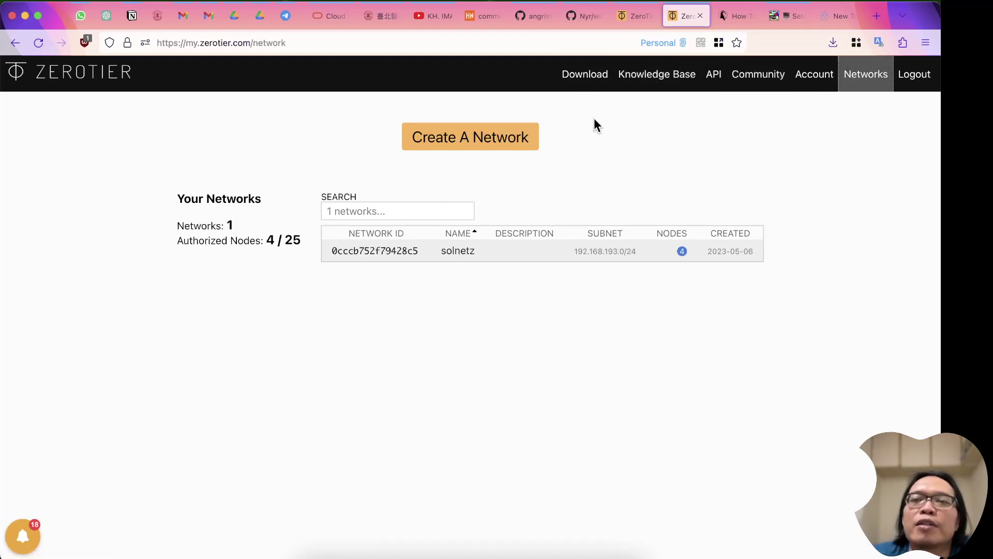
{"action": "left_click", "coordinate": [638, 20]}
{"action": "left_click", "coordinate": [650, 17]}
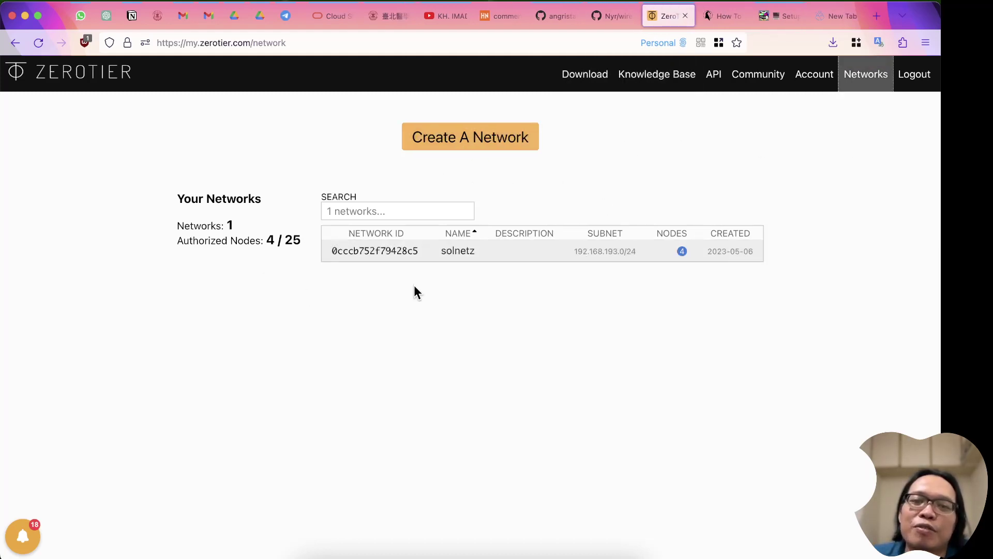
{"action": "left_click", "coordinate": [467, 146]}
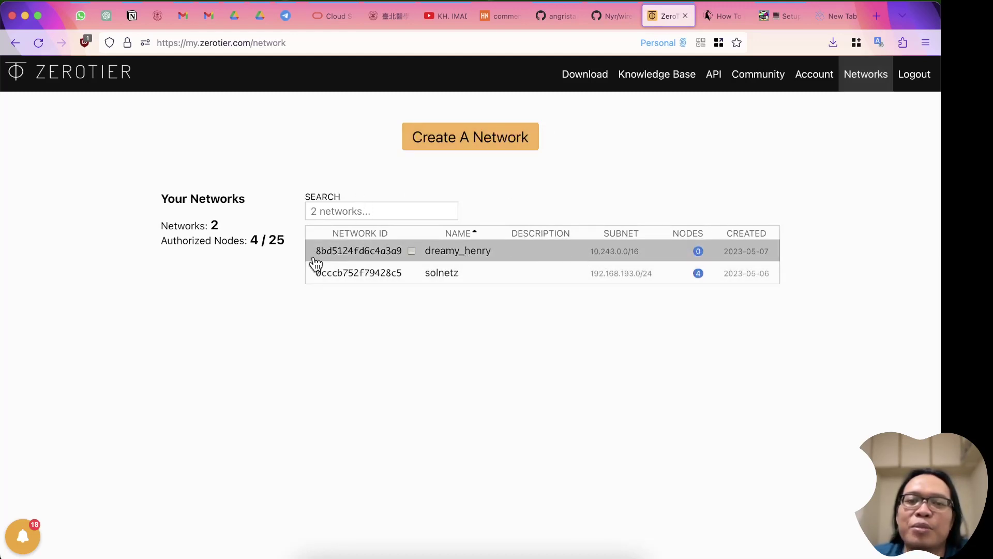
Step: Rename the new dreamy_henry network to 'kocong_nets'
{"action": "left_click", "coordinate": [456, 253]}
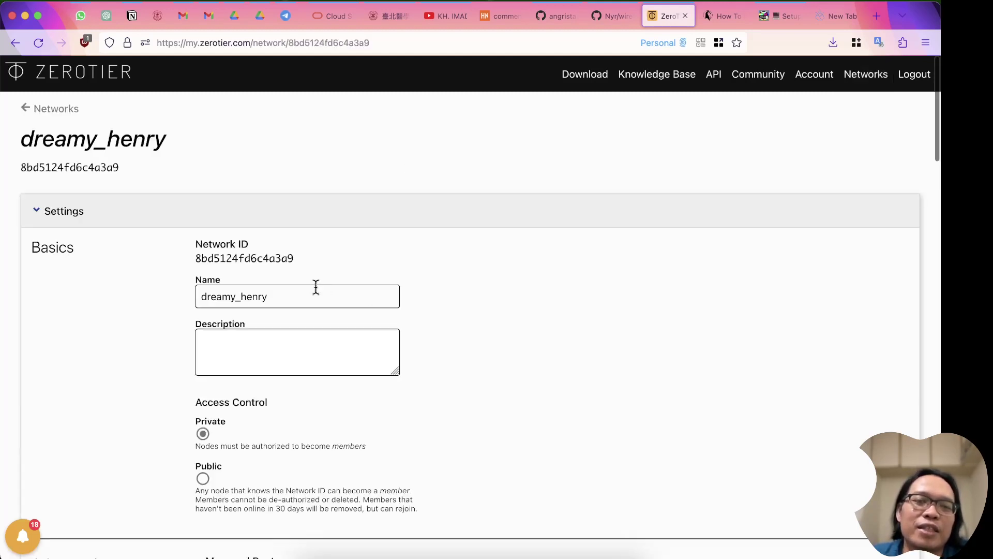
{"action": "left_click_drag", "start_coordinate": [315, 293], "coordinate": [84, 287]}
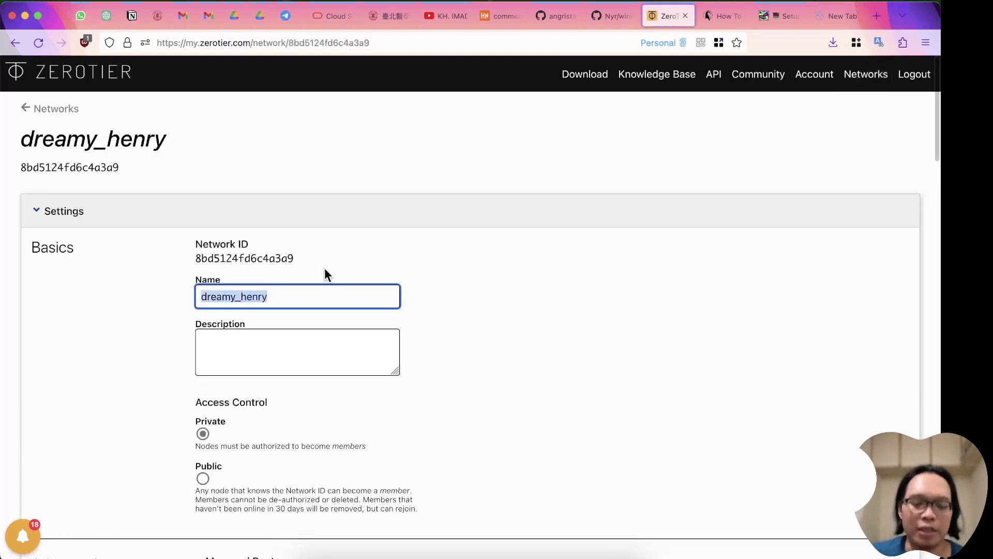
{"action": "type", "text": "kocong"}
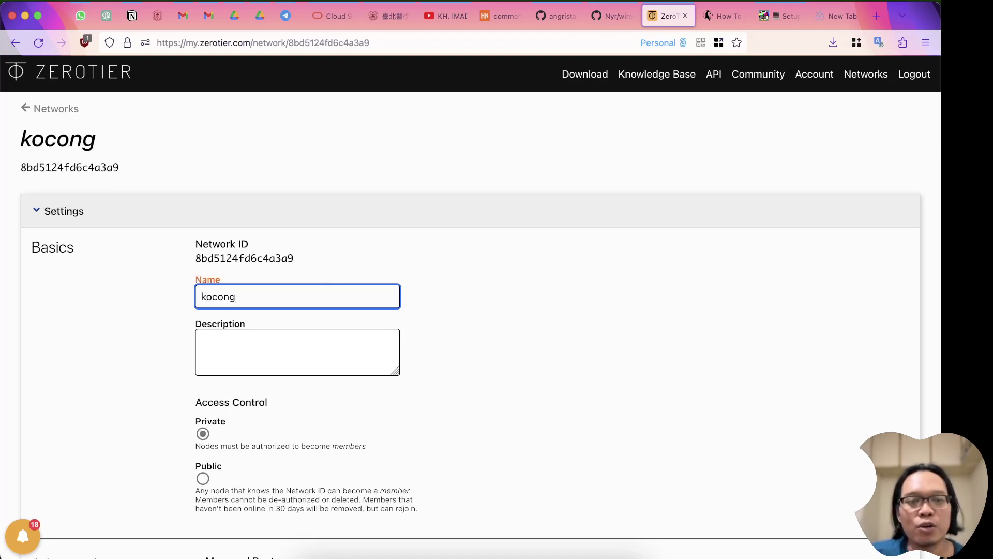
{"action": "type", "text": "net"}
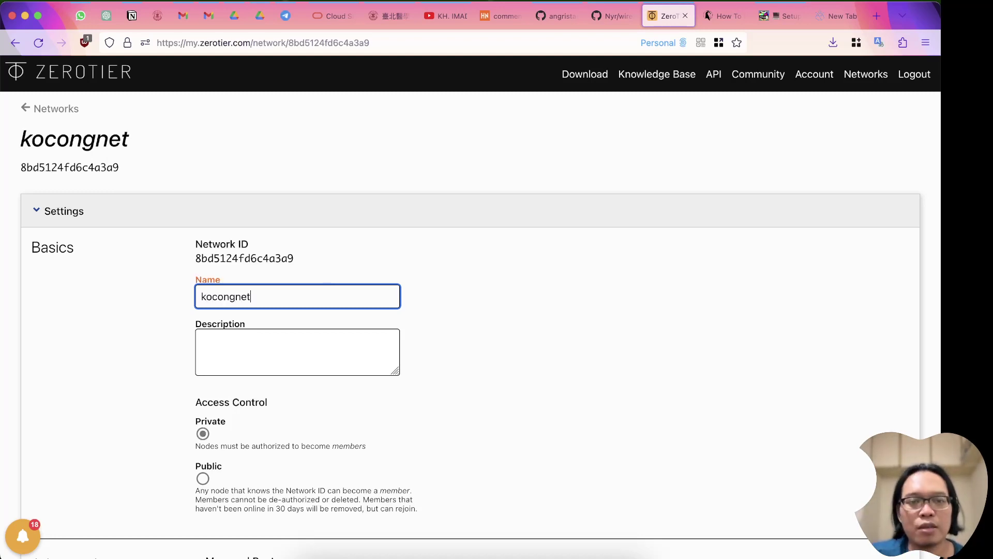
{"action": "key", "text": "BackSpace"}
{"action": "key", "text": "BackSpace"}
{"action": "key", "text": "BackSpace"}
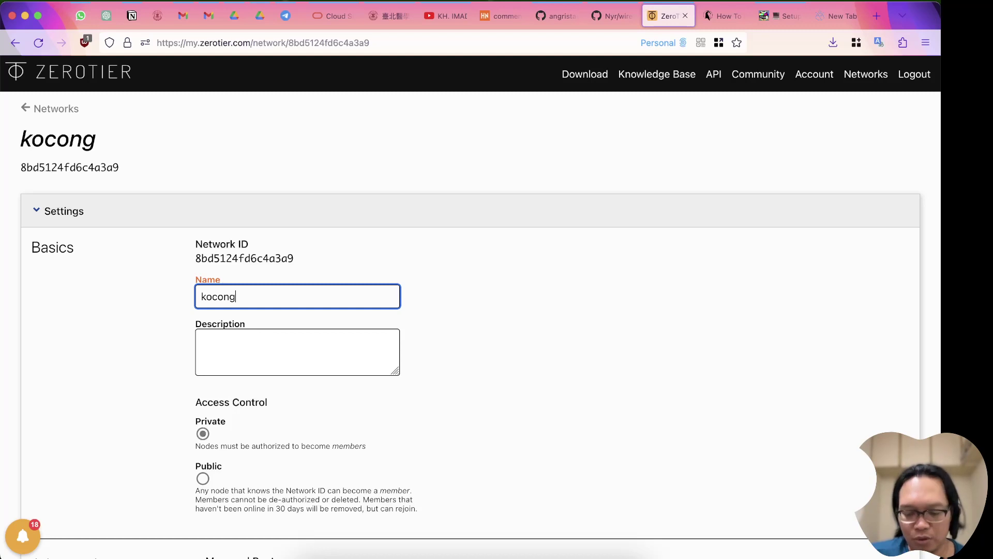
{"action": "type", "text": "_nets"}
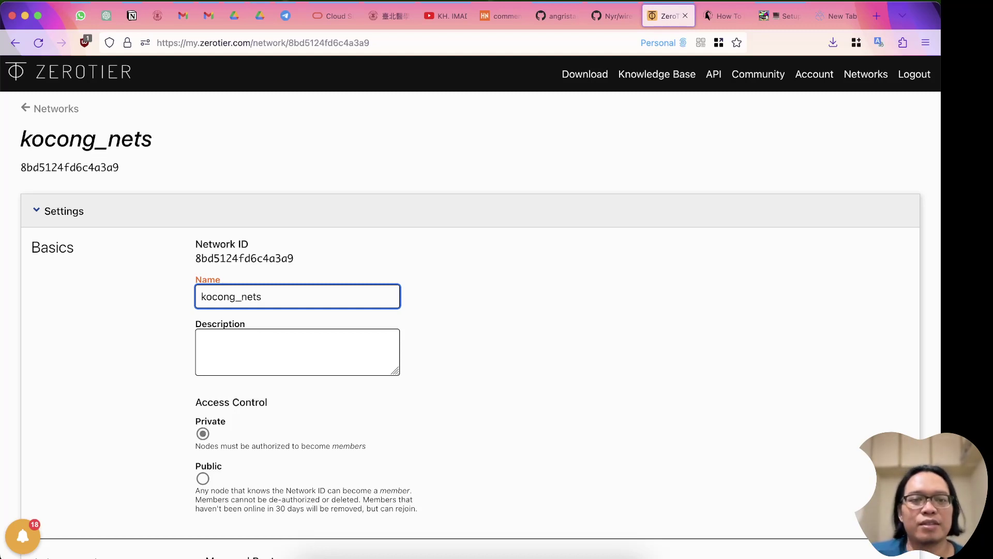
{"action": "left_click", "coordinate": [569, 398]}
Step: Set kocong_nets' IPv4 auto-assign range to 172.22.*.* in the Easy grid
{"action": "scroll", "coordinate": [457, 417], "scroll_direction": "down", "scroll_amount": 3}
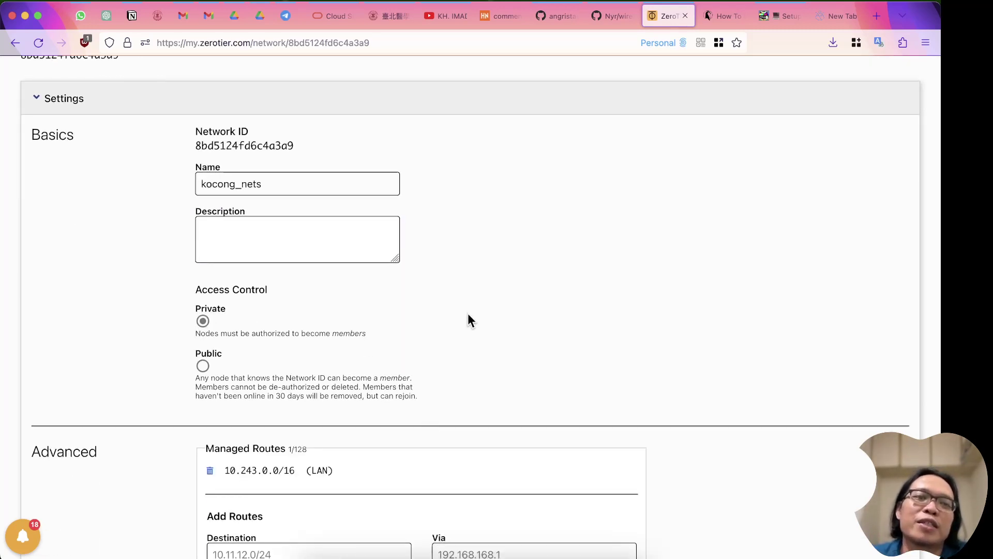
{"action": "scroll", "coordinate": [469, 315], "scroll_direction": "down", "scroll_amount": 2}
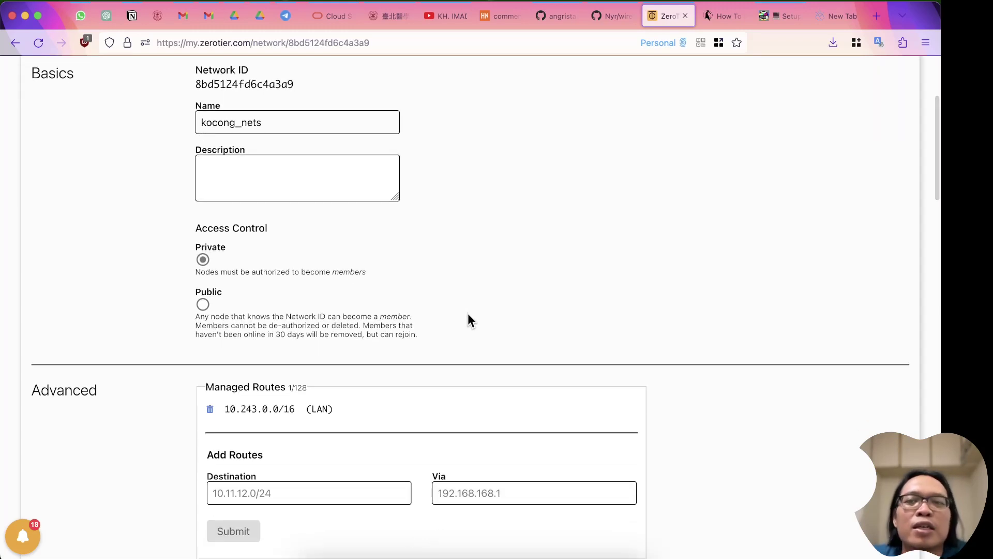
{"action": "scroll", "coordinate": [468, 315], "scroll_direction": "down", "scroll_amount": 3}
{"action": "scroll", "coordinate": [470, 320], "scroll_direction": "down", "scroll_amount": 3}
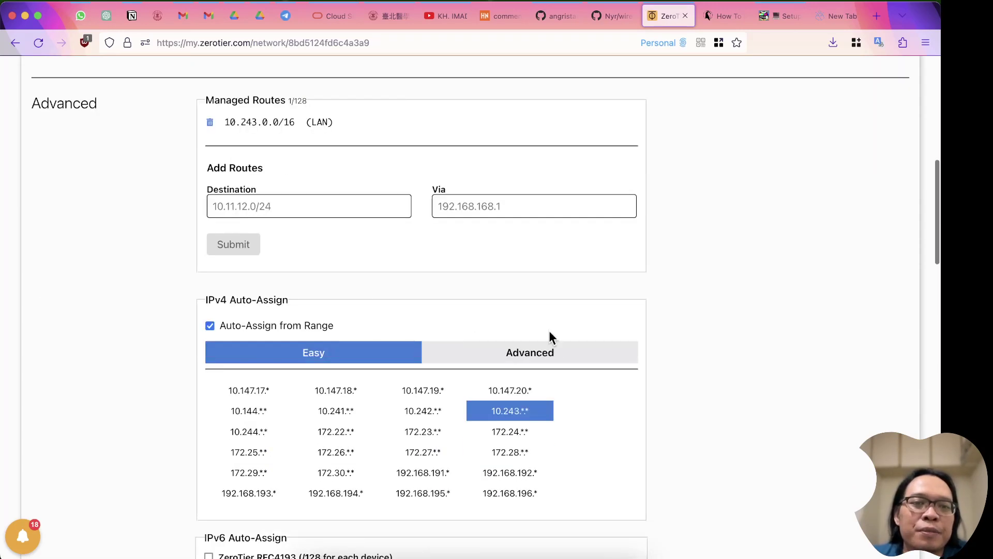
{"action": "scroll", "coordinate": [706, 349], "scroll_direction": "down", "scroll_amount": 2}
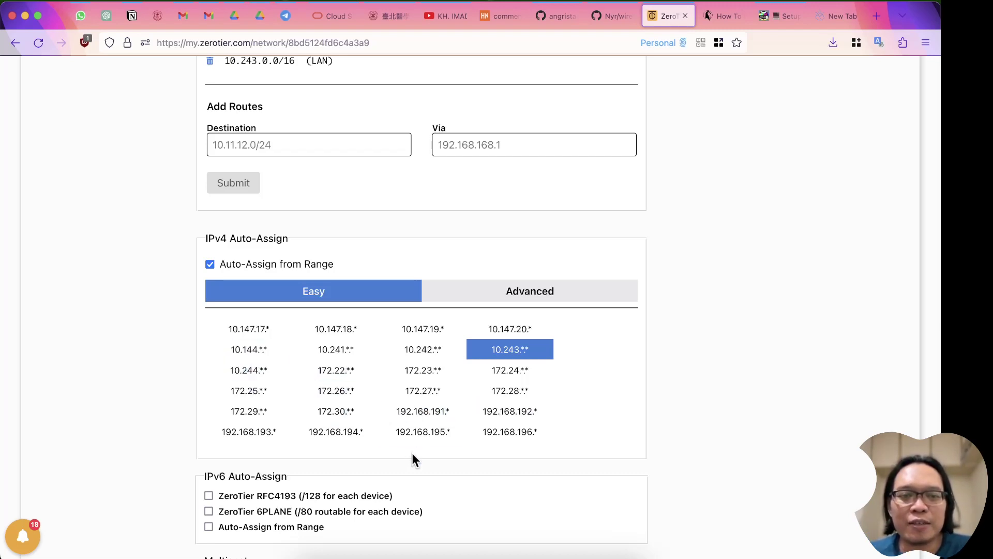
{"action": "left_click", "coordinate": [348, 371]}
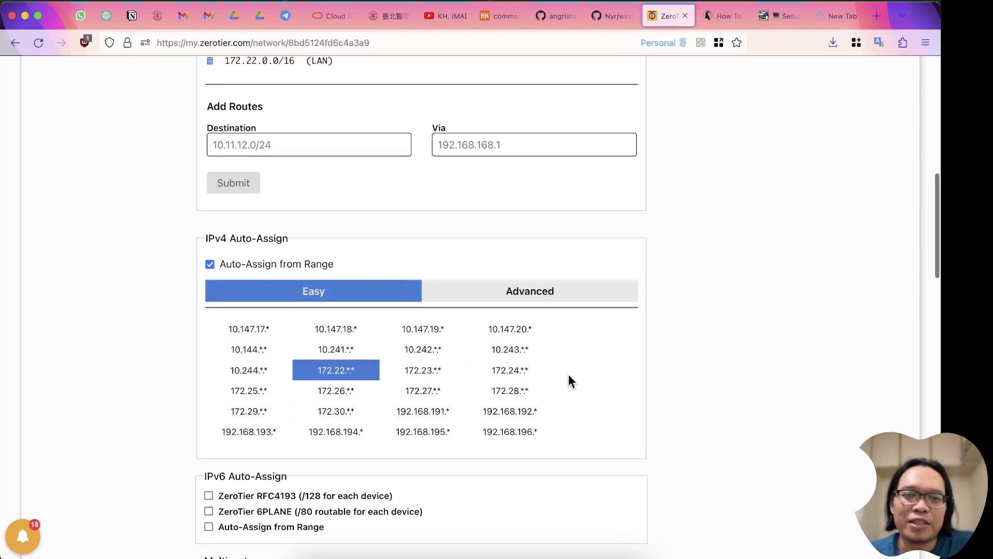
Step: Scroll the settings page to confirm the managed route is now 172.22.0.0/16
{"action": "scroll", "coordinate": [573, 382], "scroll_direction": "down", "scroll_amount": 10}
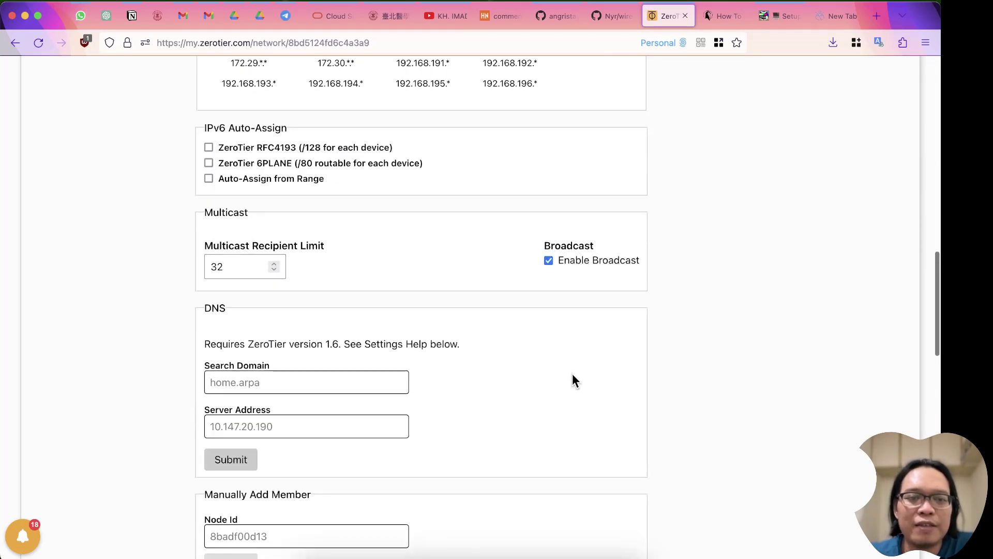
{"action": "scroll", "coordinate": [573, 382], "scroll_direction": "down", "scroll_amount": 10}
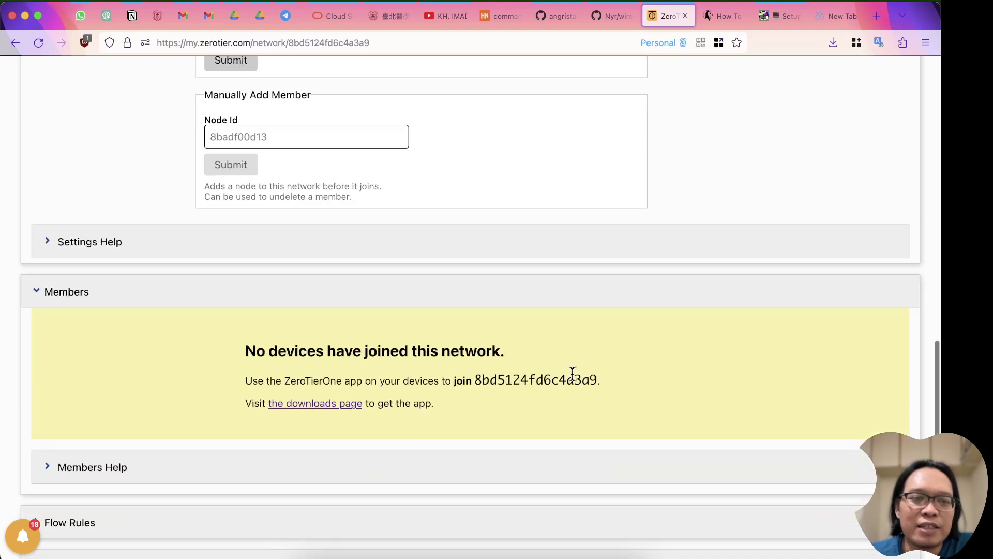
{"action": "scroll", "coordinate": [572, 374], "scroll_direction": "down", "scroll_amount": 5}
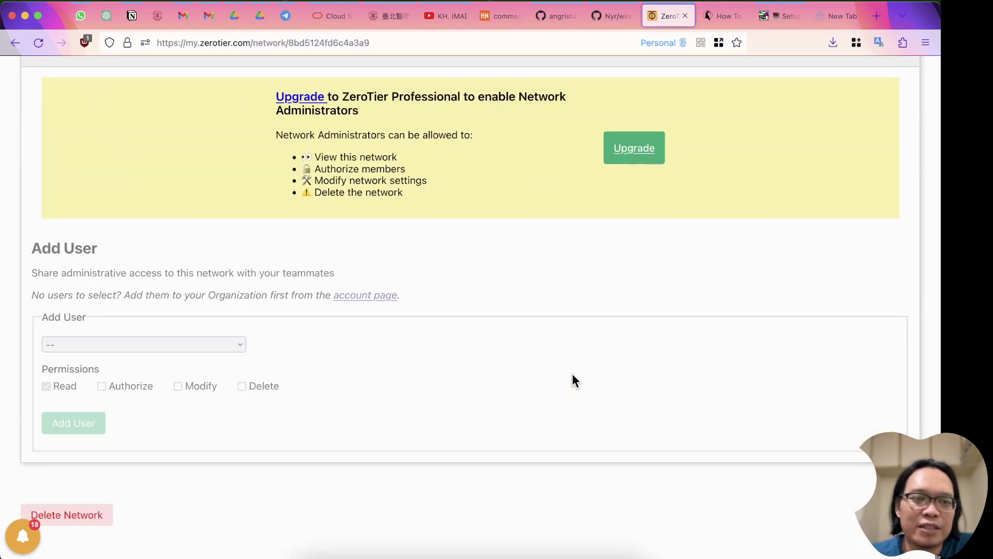
{"action": "scroll", "coordinate": [454, 377], "scroll_direction": "up", "scroll_amount": 20}
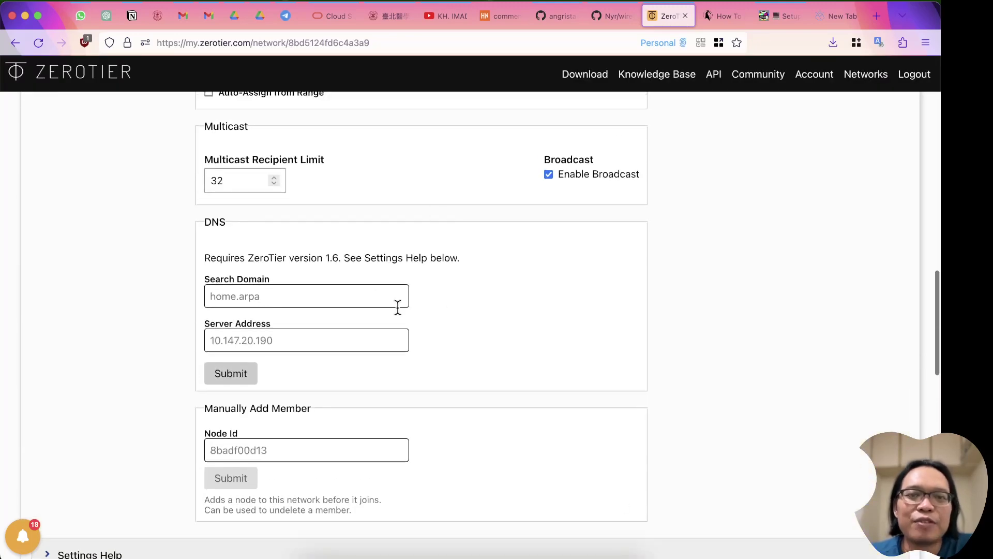
{"action": "scroll", "coordinate": [597, 326], "scroll_direction": "up", "scroll_amount": 10}
{"action": "scroll", "coordinate": [597, 325], "scroll_direction": "down", "scroll_amount": 12}
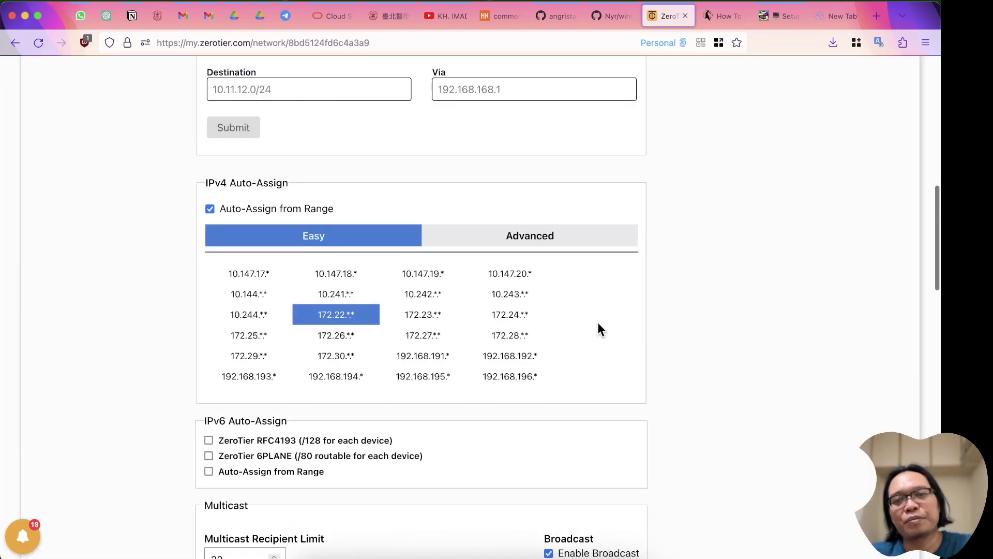
{"action": "scroll", "coordinate": [600, 326], "scroll_direction": "up", "scroll_amount": 4}
{"action": "scroll", "coordinate": [633, 316], "scroll_direction": "up", "scroll_amount": 15}
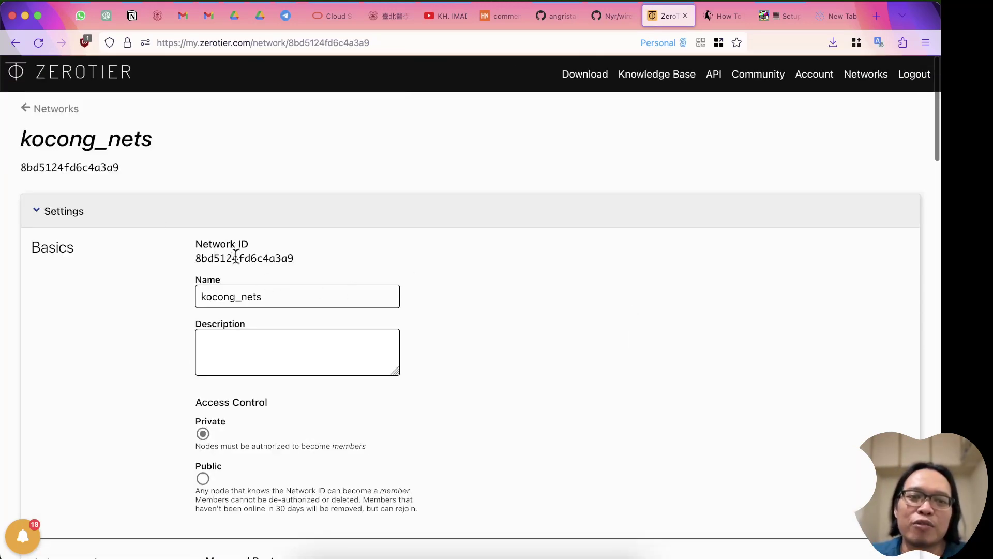
Step: Copy the kocong_nets network ID
{"action": "double_click", "coordinate": [235, 257]}
{"action": "right_click", "coordinate": [237, 259]}
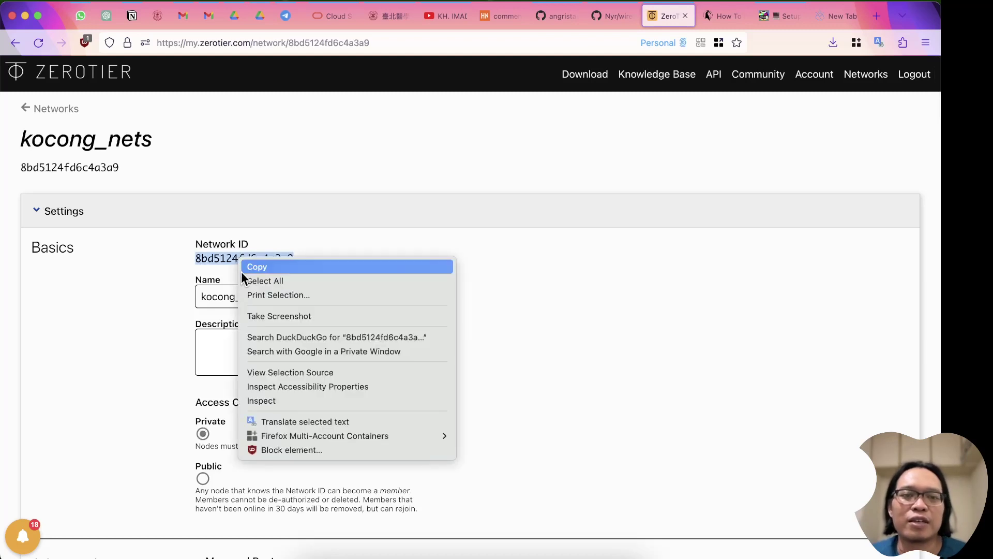
{"action": "left_click", "coordinate": [243, 269]}
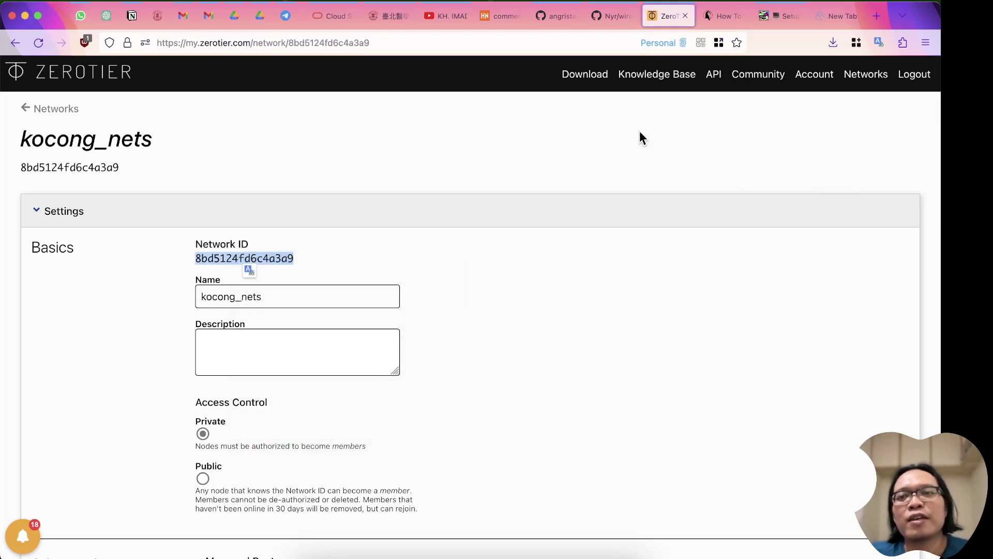
Step: Open the ZeroTier 1.10.6 download page and scroll through it
{"action": "left_click", "coordinate": [566, 78]}
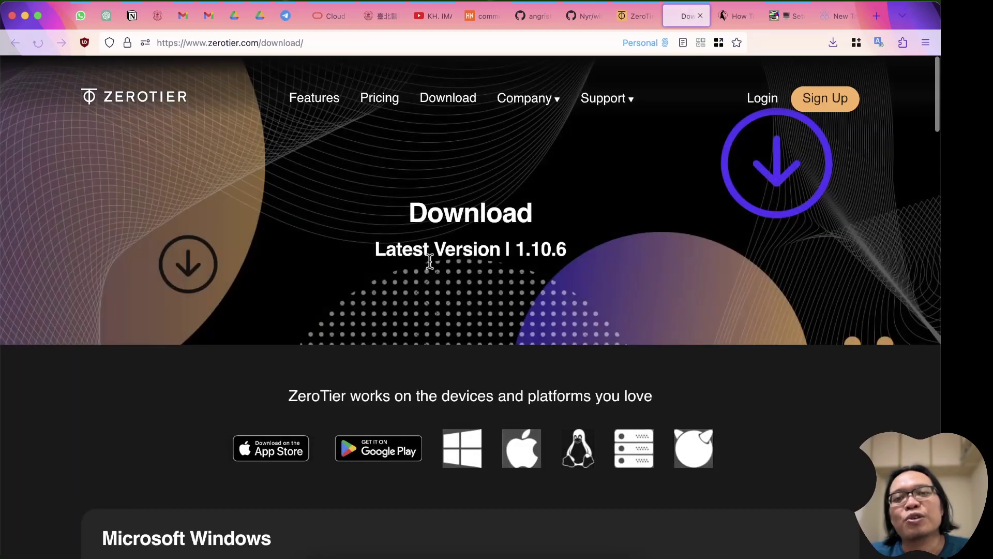
{"action": "scroll", "coordinate": [449, 362], "scroll_direction": "down", "scroll_amount": 1}
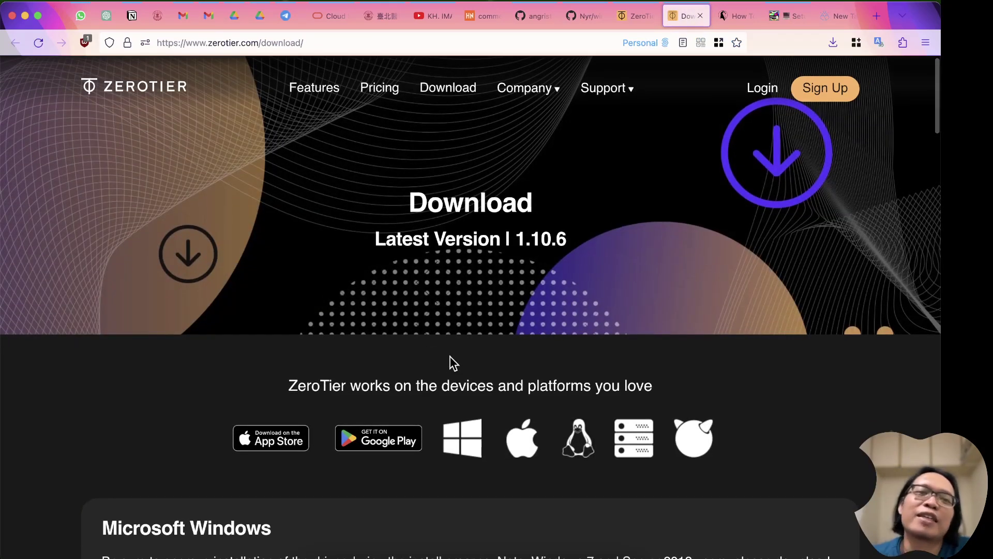
{"action": "scroll", "coordinate": [450, 356], "scroll_direction": "down", "scroll_amount": 3}
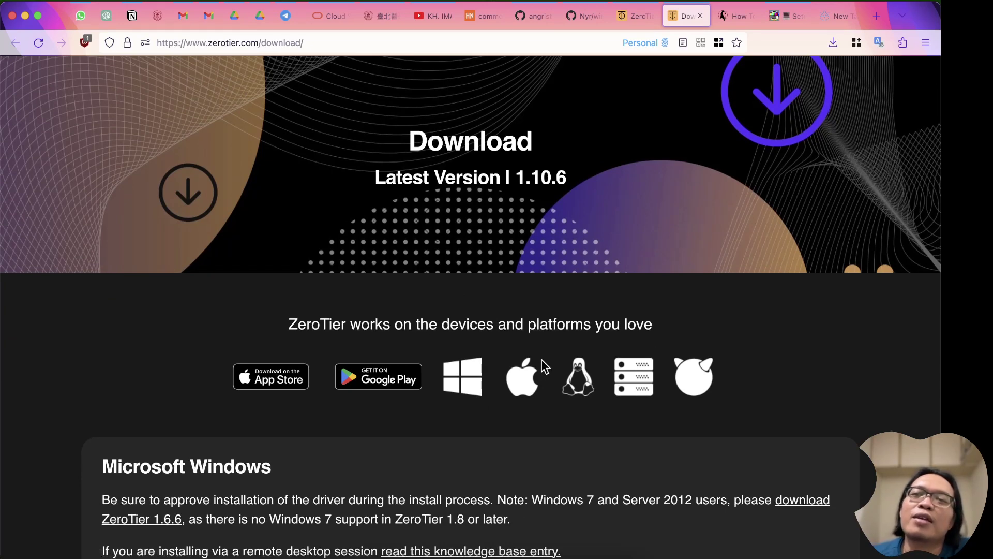
{"action": "left_click", "coordinate": [632, 21]}
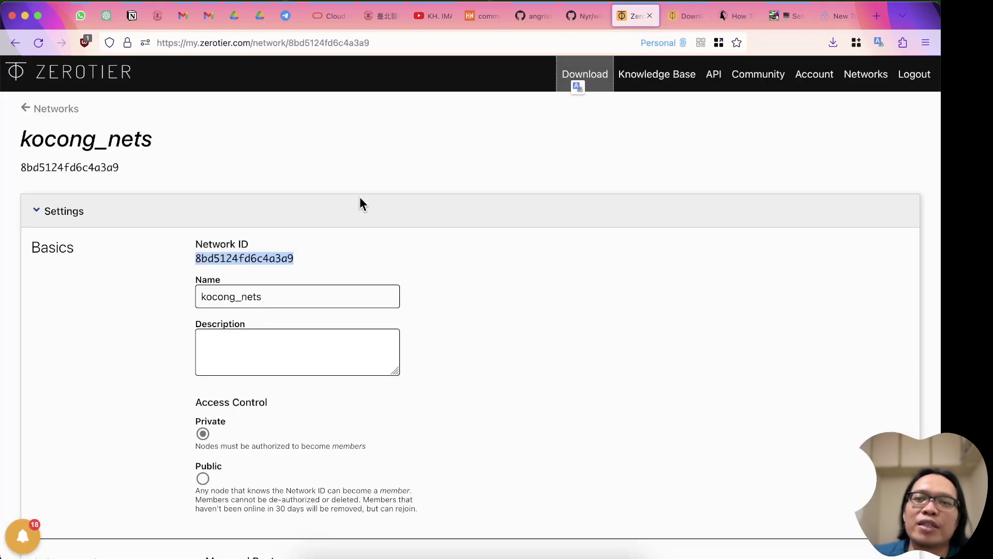
{"action": "left_click", "coordinate": [699, 16]}
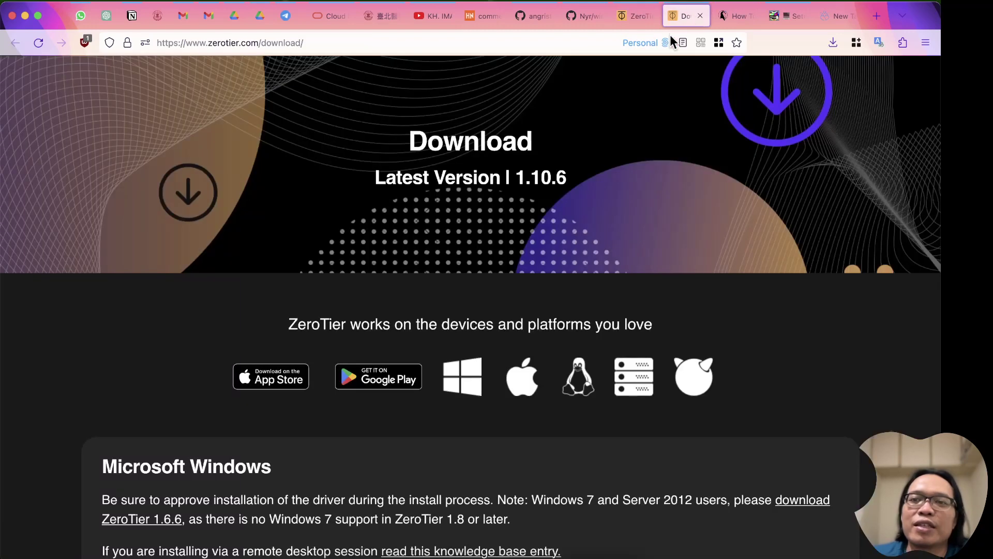
Step: Try the macOS and Windows ZeroTier One.msi installer downloads, dismissing both prompts
{"action": "left_click", "coordinate": [523, 387]}
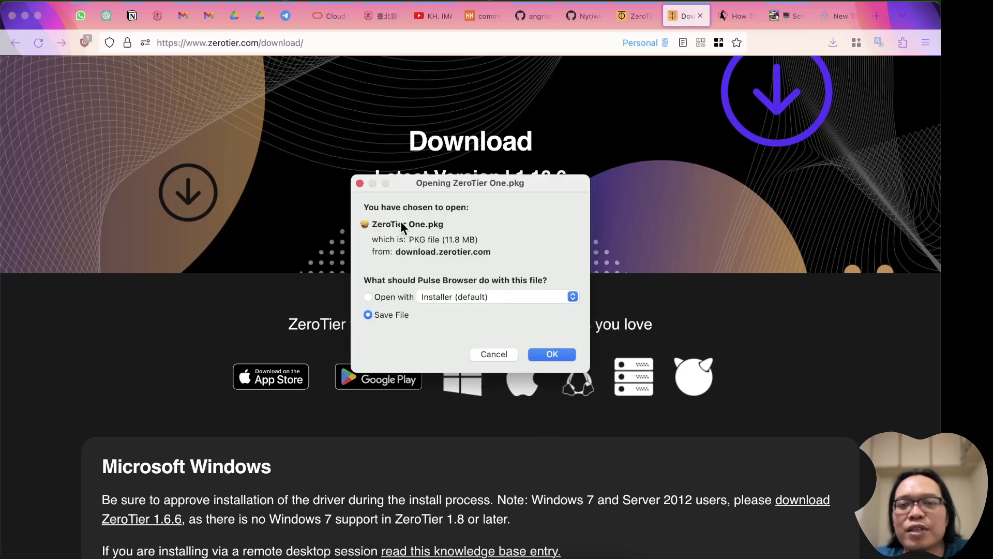
{"action": "left_click", "coordinate": [493, 352]}
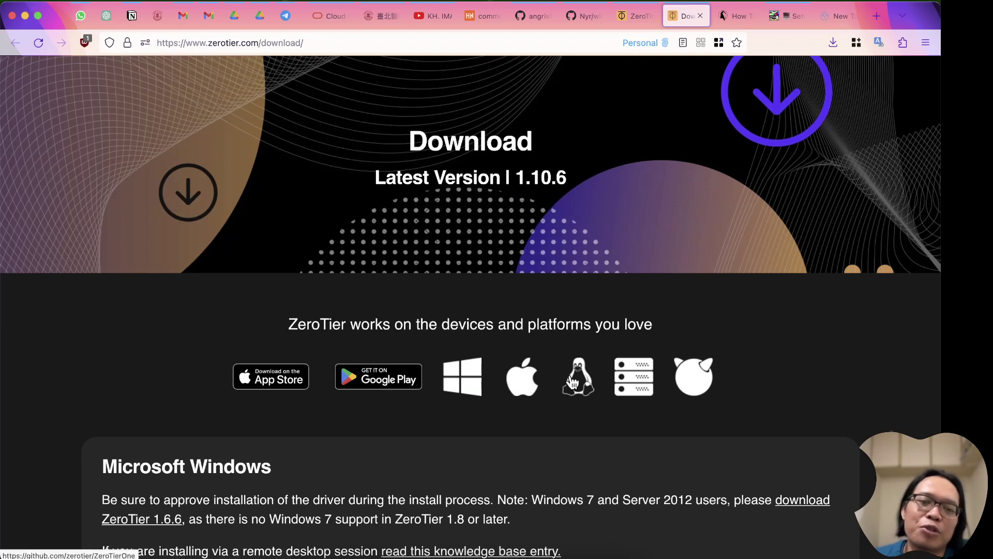
{"action": "left_click", "coordinate": [468, 385]}
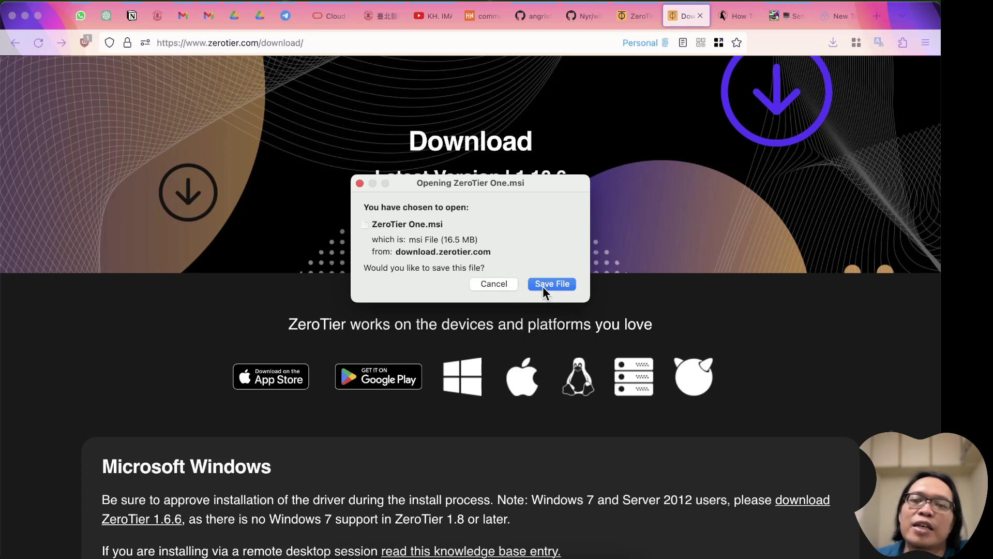
{"action": "left_click", "coordinate": [499, 286]}
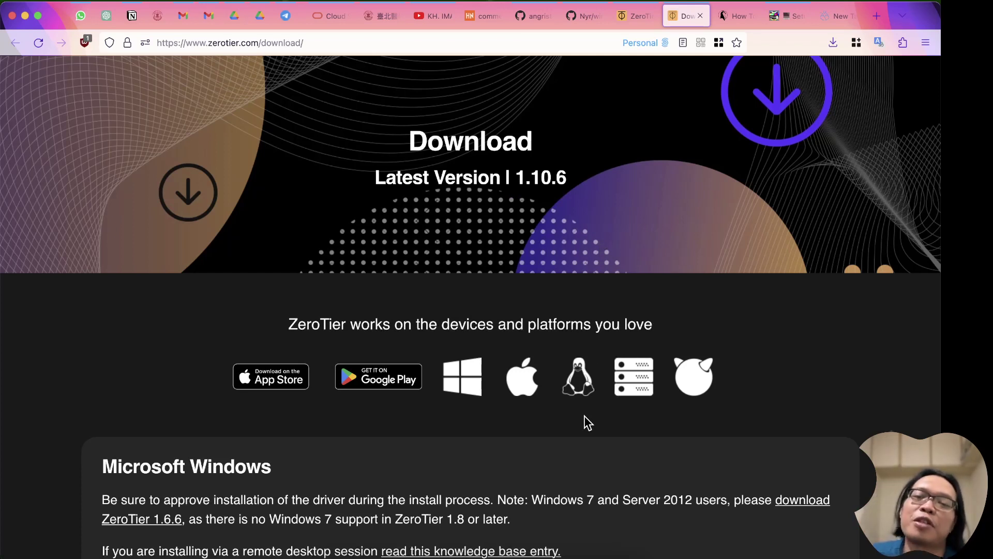
{"action": "left_click", "coordinate": [581, 369]}
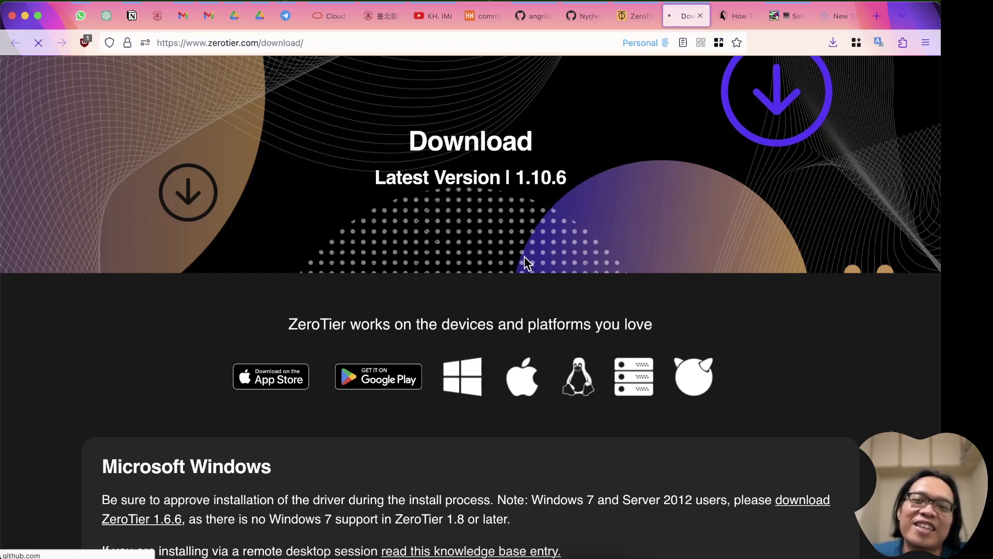
{"action": "scroll", "coordinate": [498, 293], "scroll_direction": "down", "scroll_amount": 15}
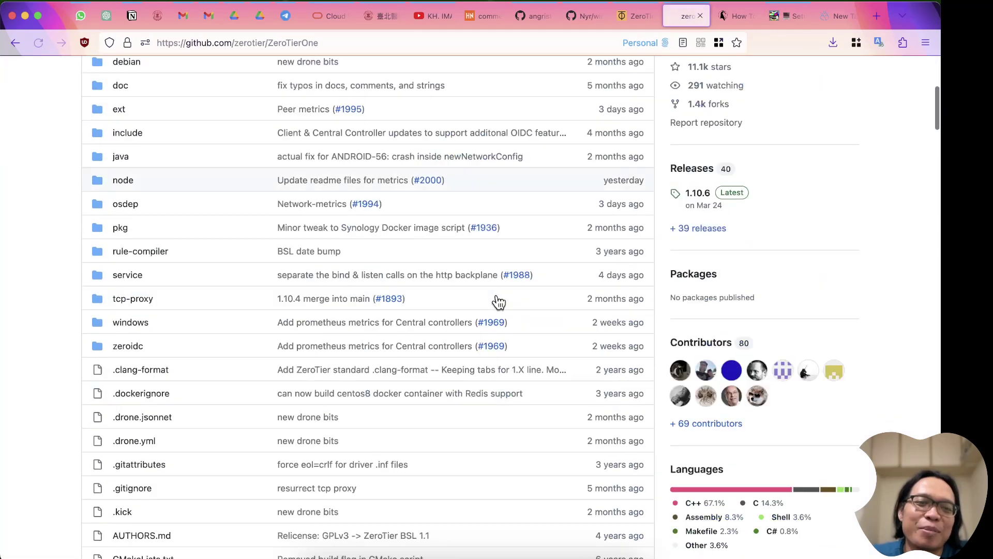
{"action": "scroll", "coordinate": [496, 300], "scroll_direction": "down", "scroll_amount": 20}
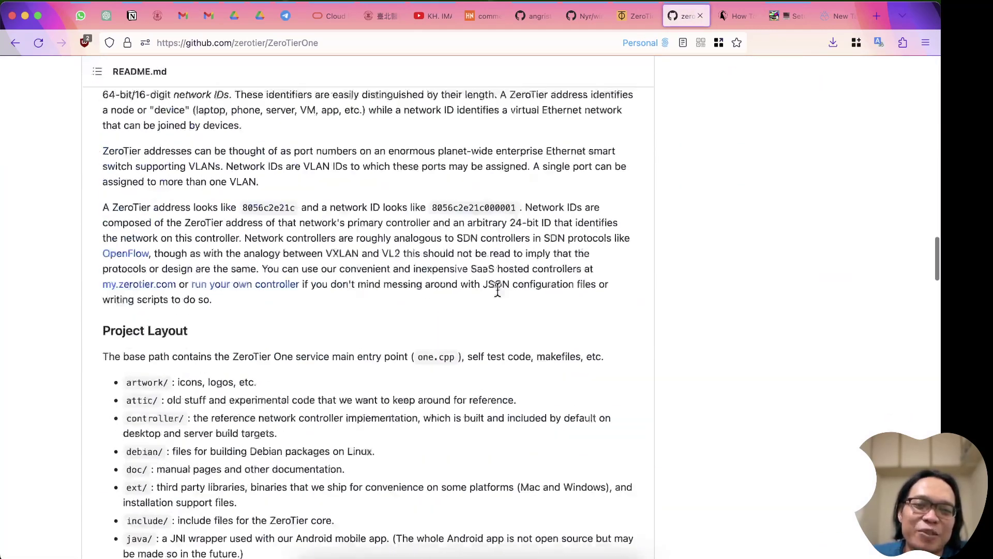
{"action": "scroll", "coordinate": [500, 280], "scroll_direction": "up", "scroll_amount": 20}
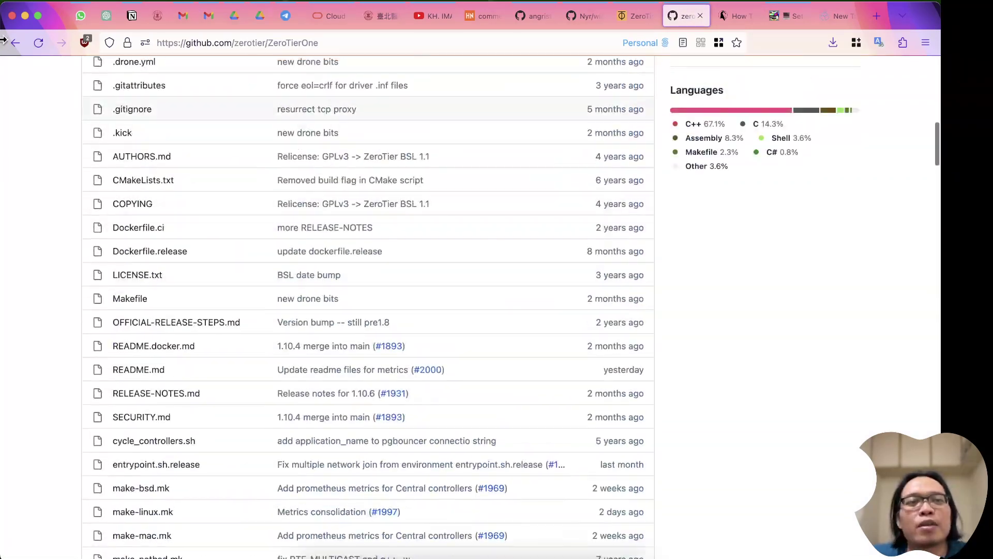
{"action": "left_click", "coordinate": [14, 46]}
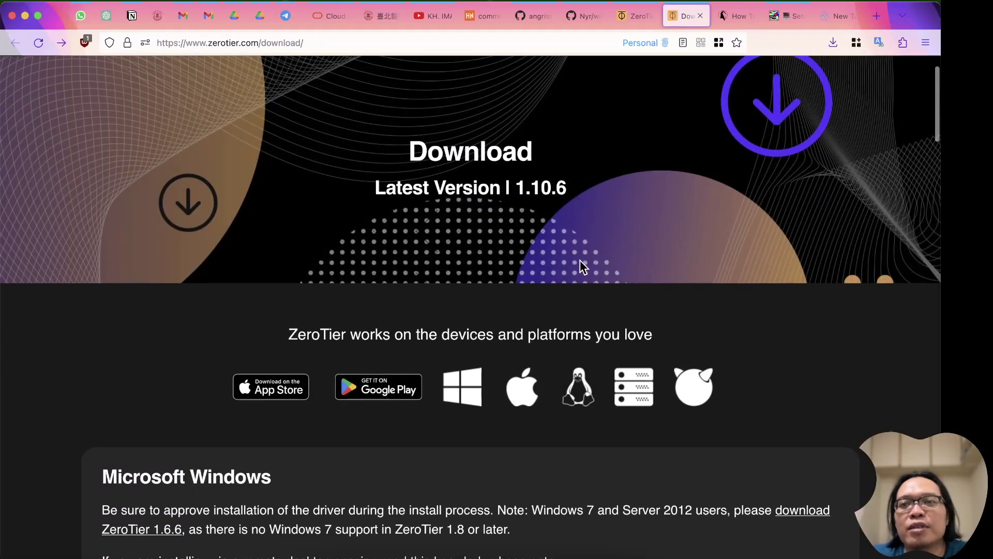
{"action": "scroll", "coordinate": [605, 247], "scroll_direction": "up", "scroll_amount": 3}
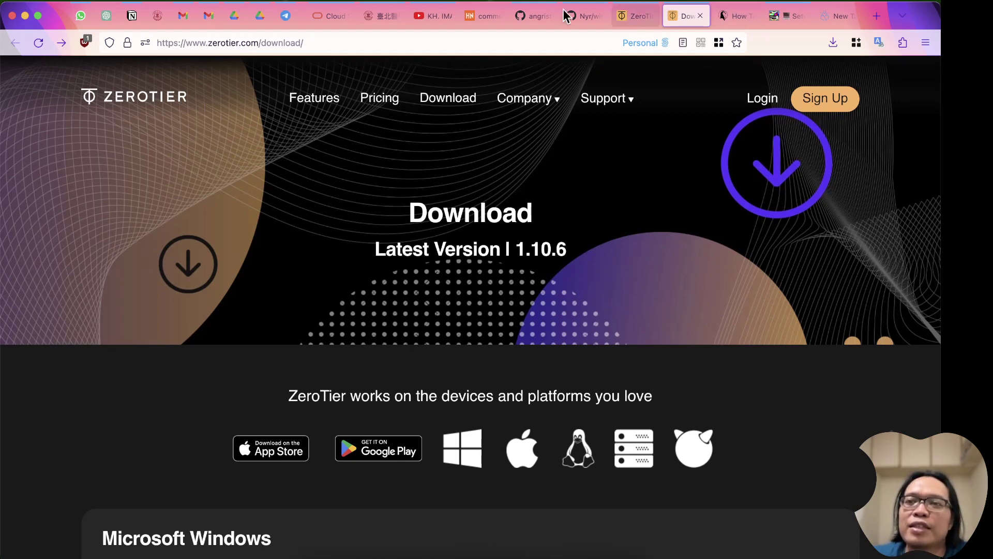
Step: Join this Mac to network 8bd5124fd6c4a3a9 by pasting the ID in Join New Network
{"action": "left_click", "coordinate": [645, 4]}
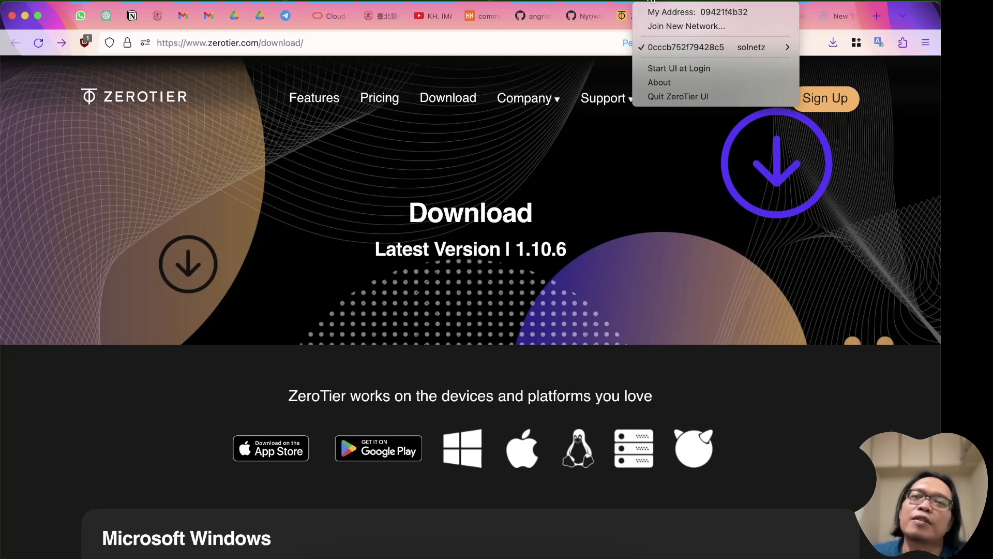
{"action": "left_click", "coordinate": [668, 1]}
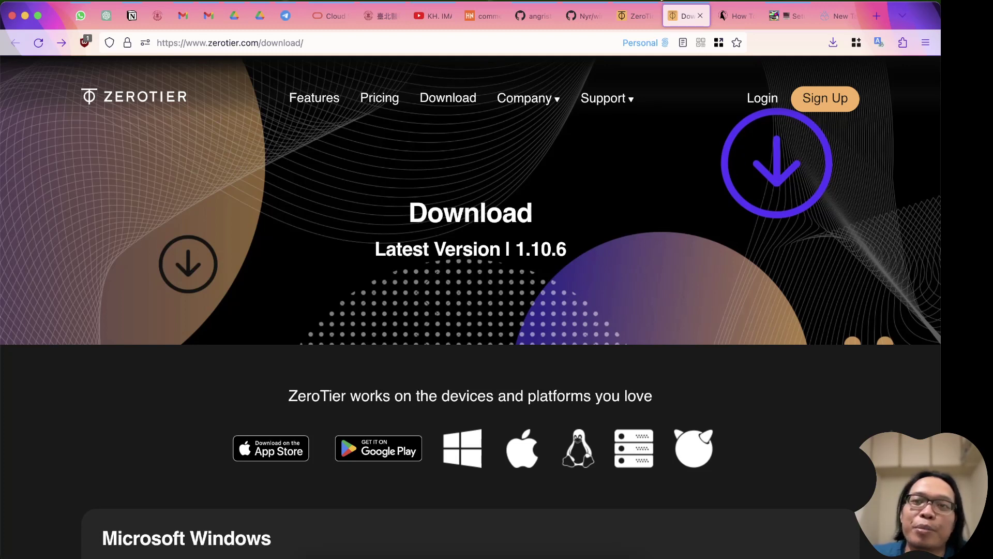
{"action": "left_click", "coordinate": [656, 2]}
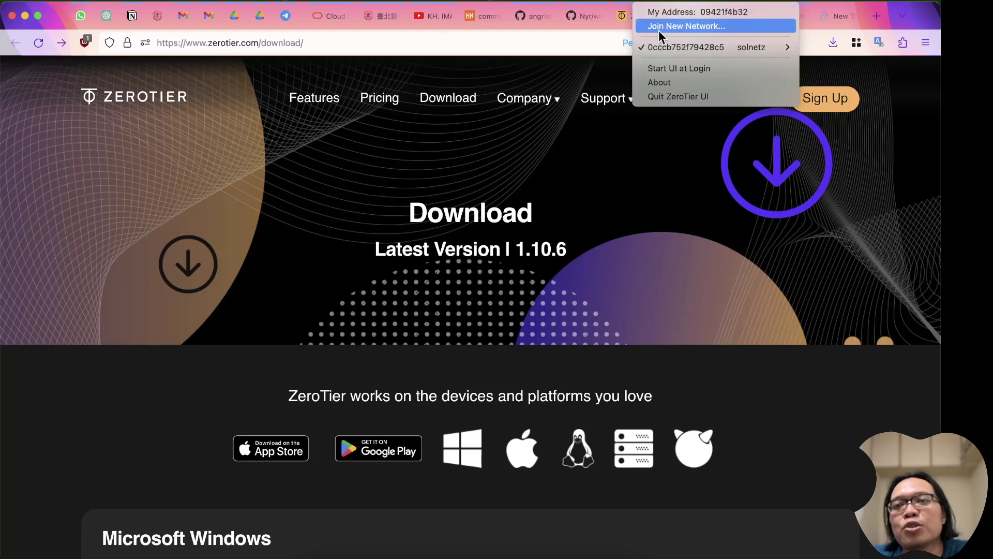
{"action": "left_click", "coordinate": [707, 26]}
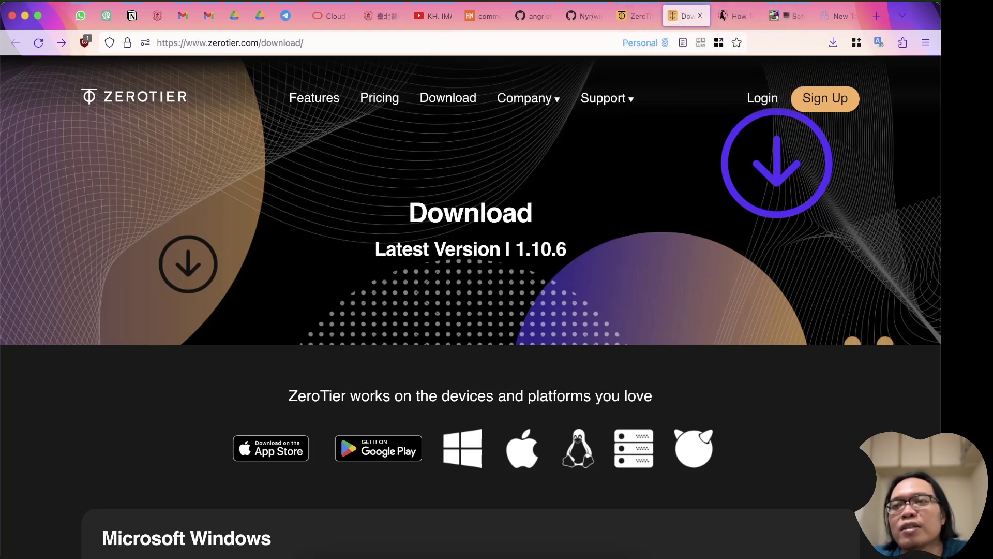
{"action": "left_click", "coordinate": [658, 1]}
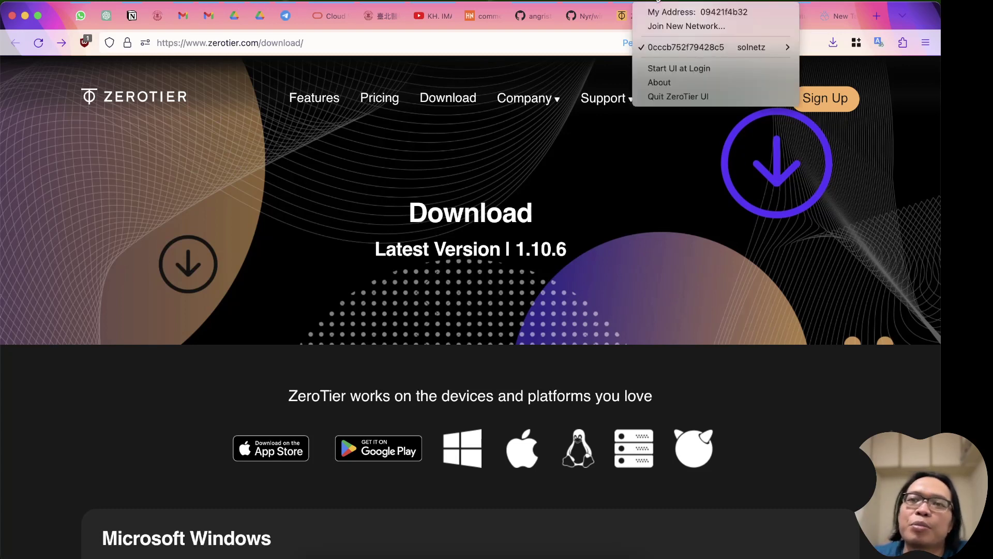
{"action": "left_click", "coordinate": [665, 27]}
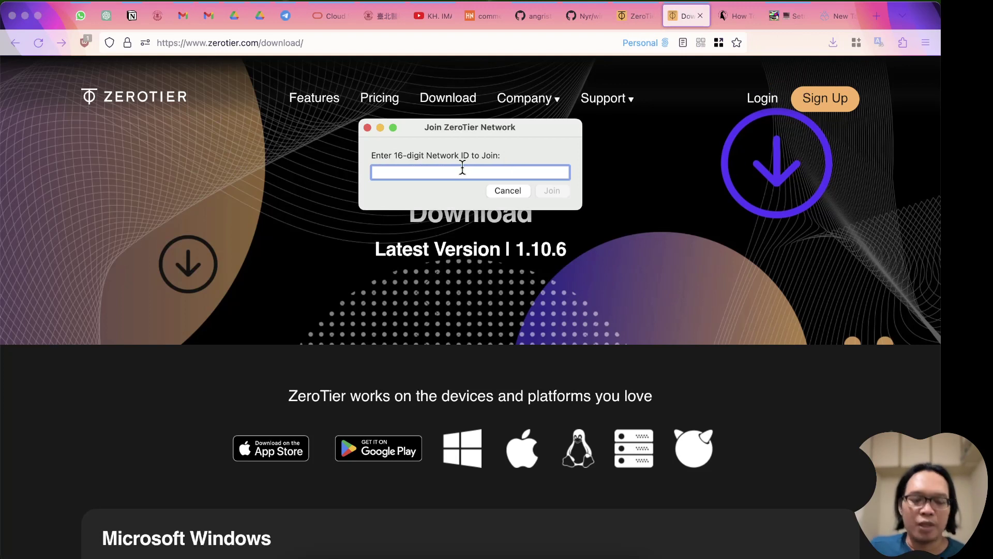
{"action": "type", "text": "8bd5124fd6c4a3a9"}
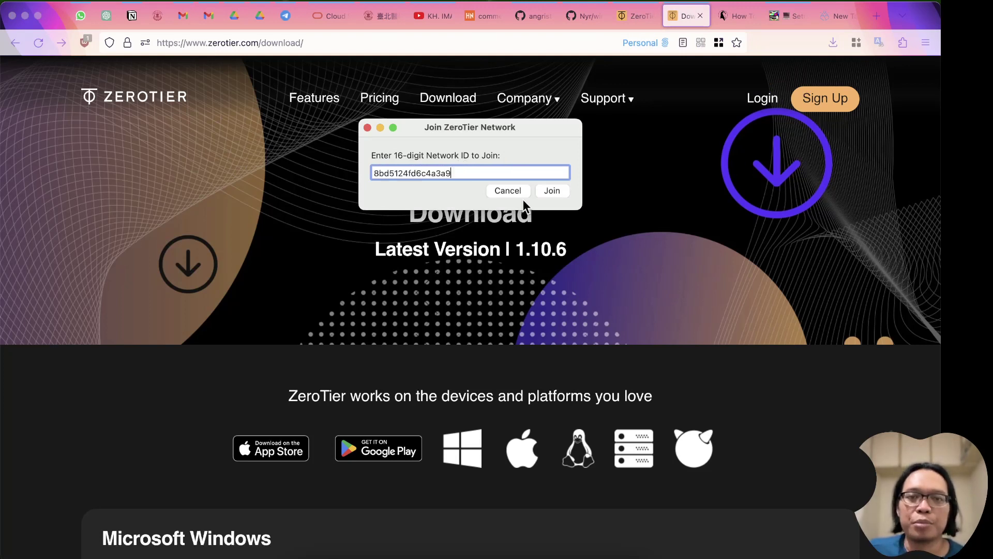
{"action": "left_click", "coordinate": [553, 190]}
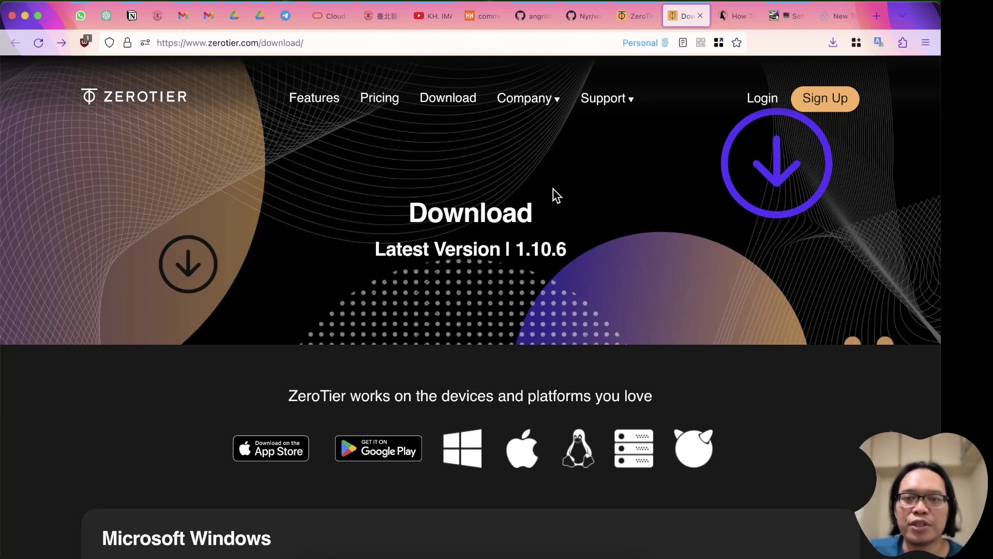
{"action": "left_click", "coordinate": [636, 17]}
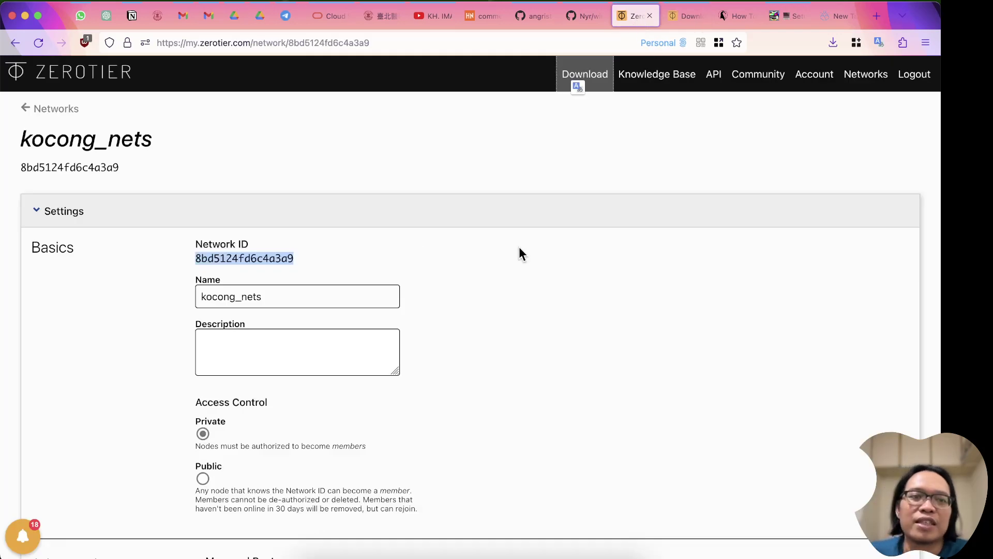
Step: Collapse Settings and reload the page so the newly joined member appears
{"action": "left_click", "coordinate": [45, 210]}
{"action": "scroll", "coordinate": [528, 301], "scroll_direction": "down", "scroll_amount": 5}
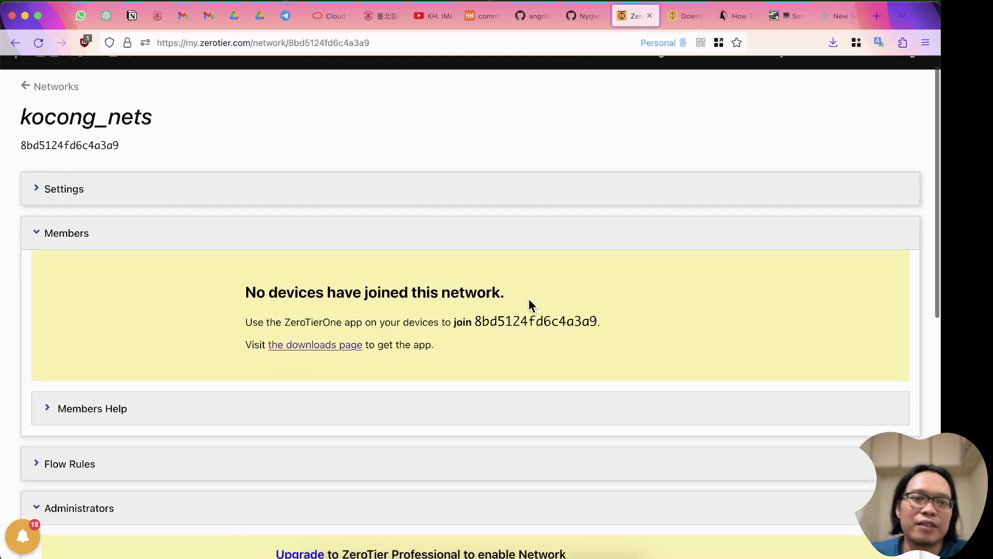
{"action": "scroll", "coordinate": [511, 299], "scroll_direction": "up", "scroll_amount": 3}
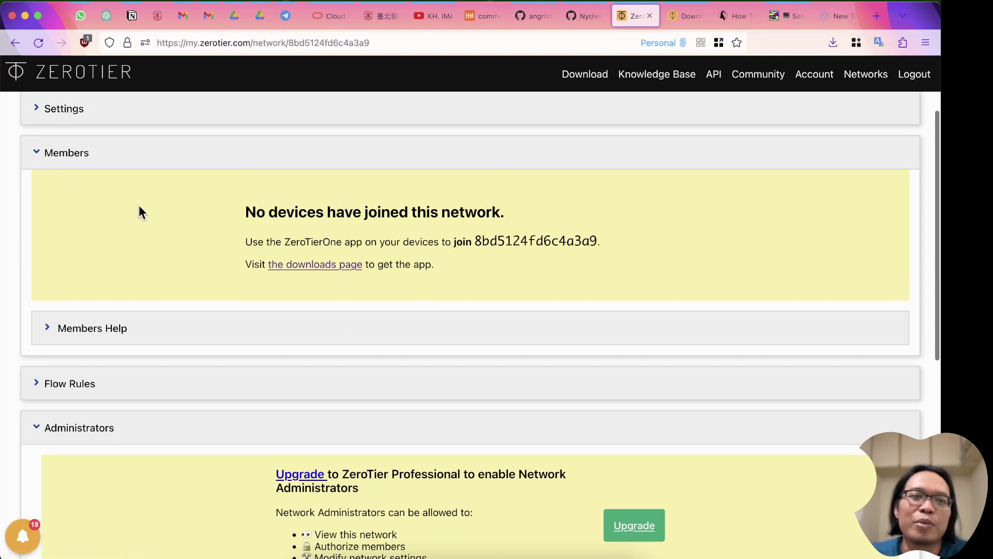
{"action": "left_click", "coordinate": [38, 44]}
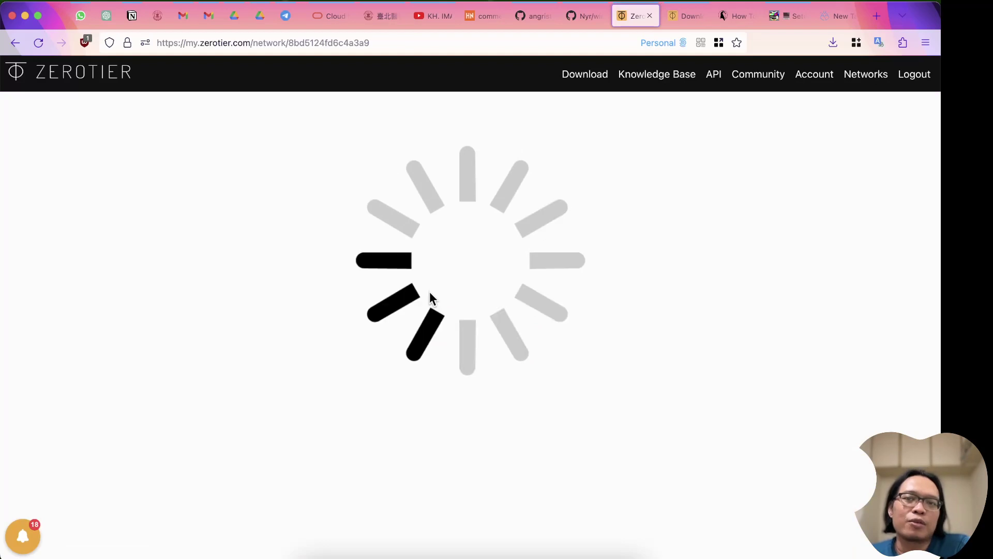
{"action": "scroll", "coordinate": [429, 291], "scroll_direction": "down", "scroll_amount": 5}
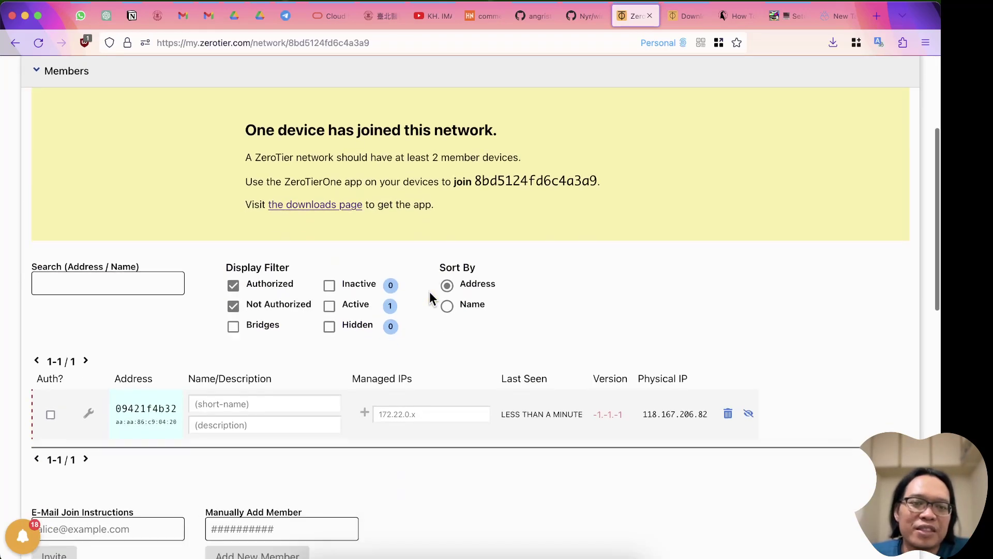
{"action": "scroll", "coordinate": [58, 393], "scroll_direction": "down", "scroll_amount": 2}
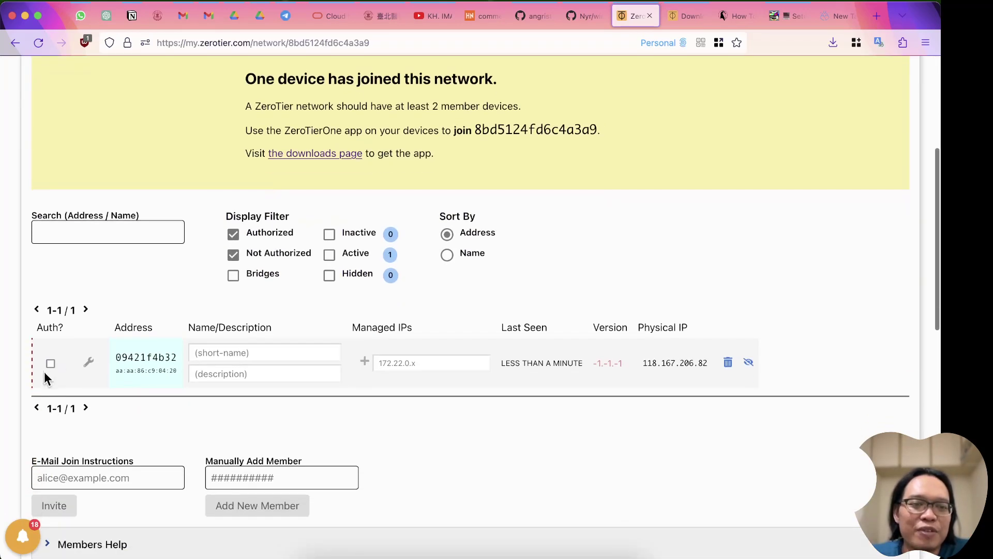
Step: Name the member 'm2-mba', authorize it, and start entering its managed IP
{"action": "left_click", "coordinate": [285, 353]}
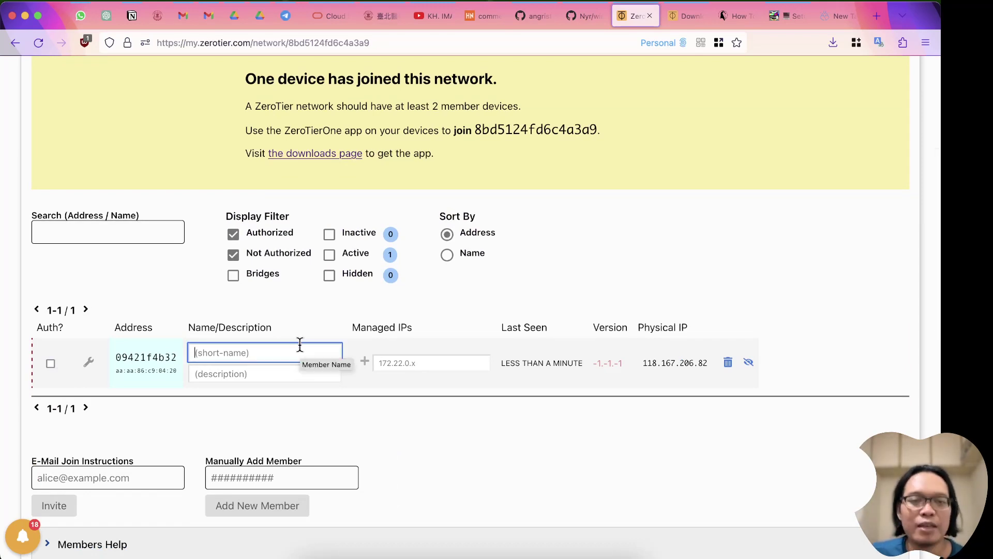
{"action": "type", "text": "m2-mba"}
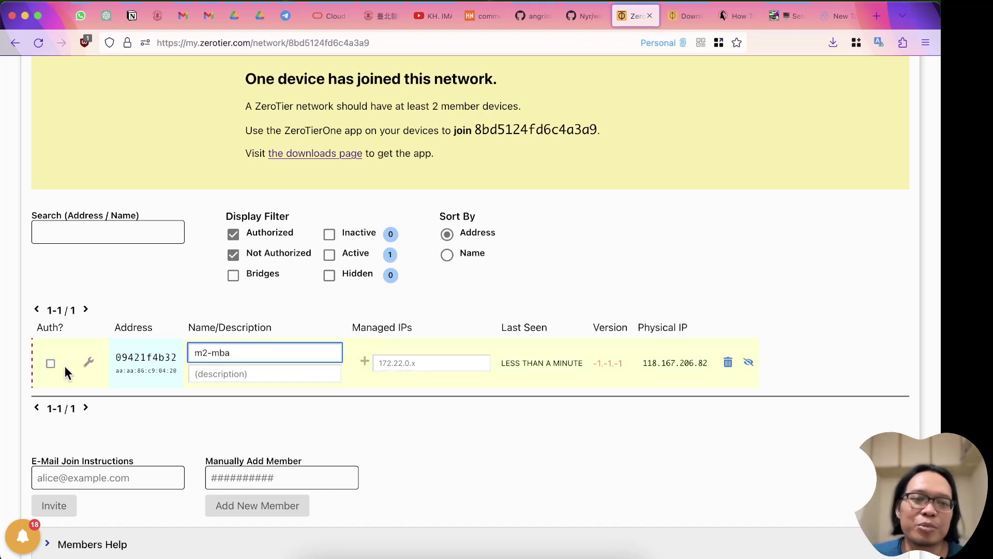
{"action": "left_click", "coordinate": [49, 361]}
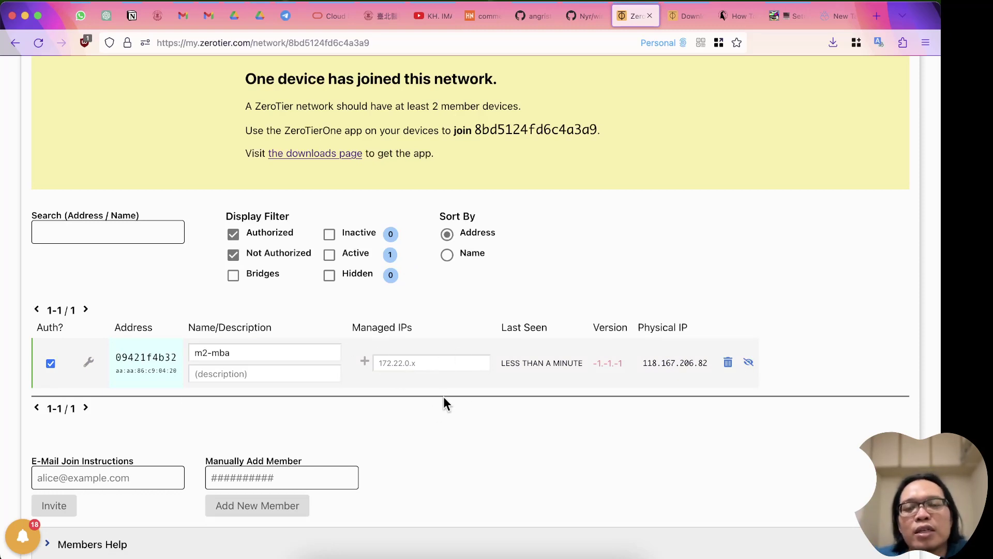
{"action": "left_click", "coordinate": [446, 369]}
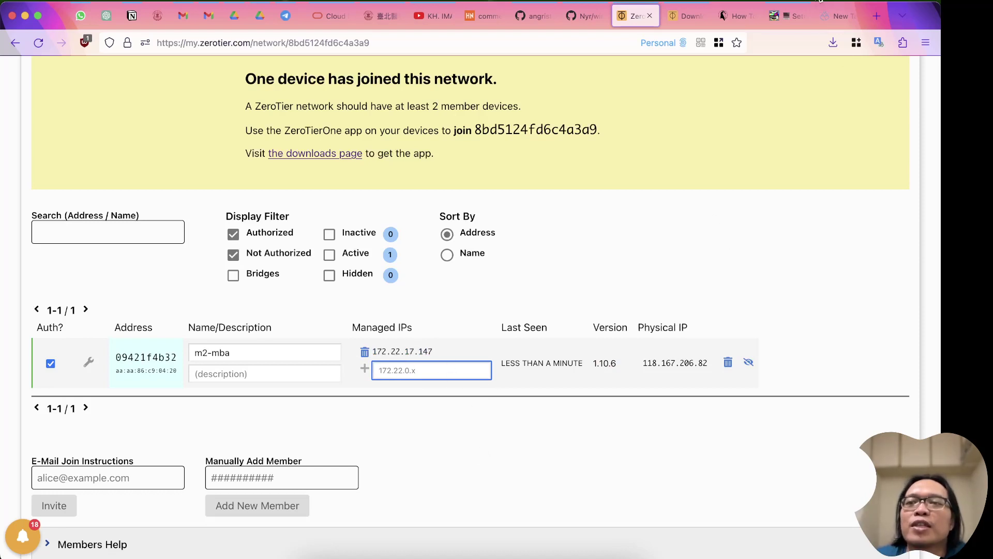
{"action": "left_click", "coordinate": [661, 3]}
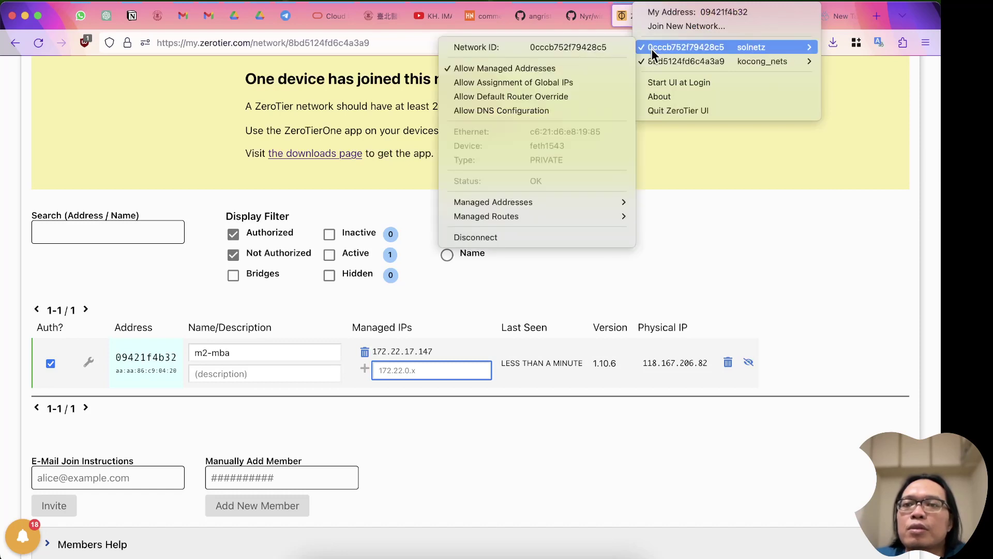
{"action": "mouse_move", "coordinate": [781, 58]}
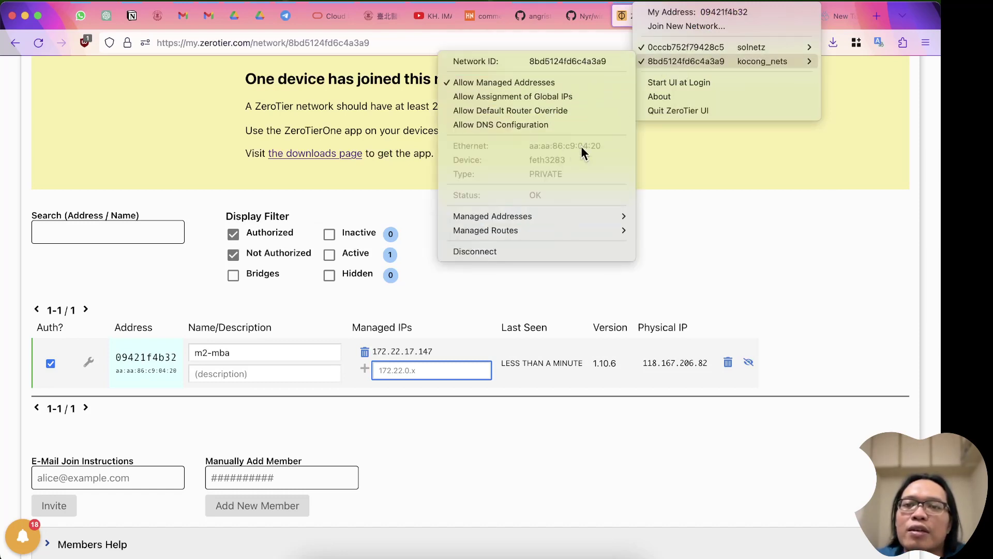
{"action": "mouse_move", "coordinate": [600, 219]}
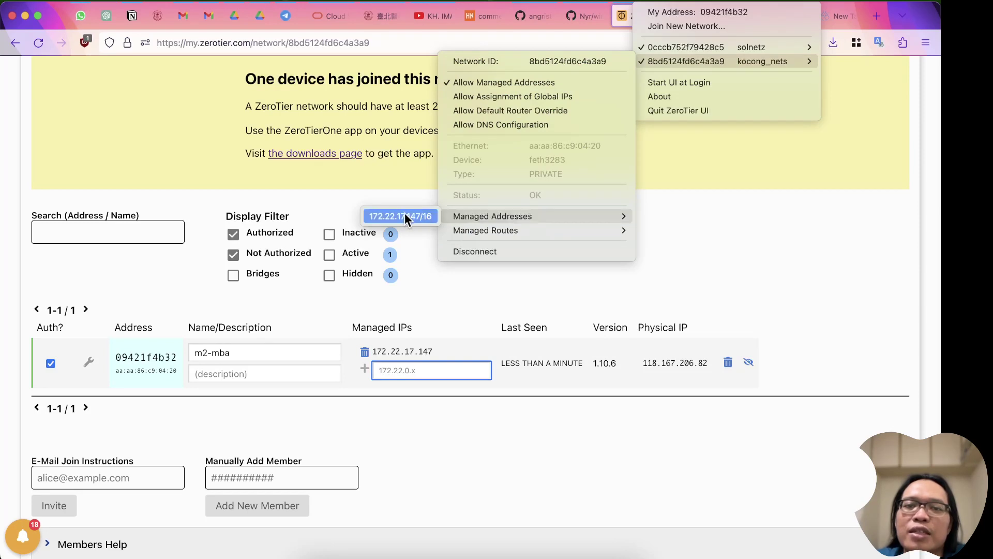
{"action": "key", "text": "Escape"}
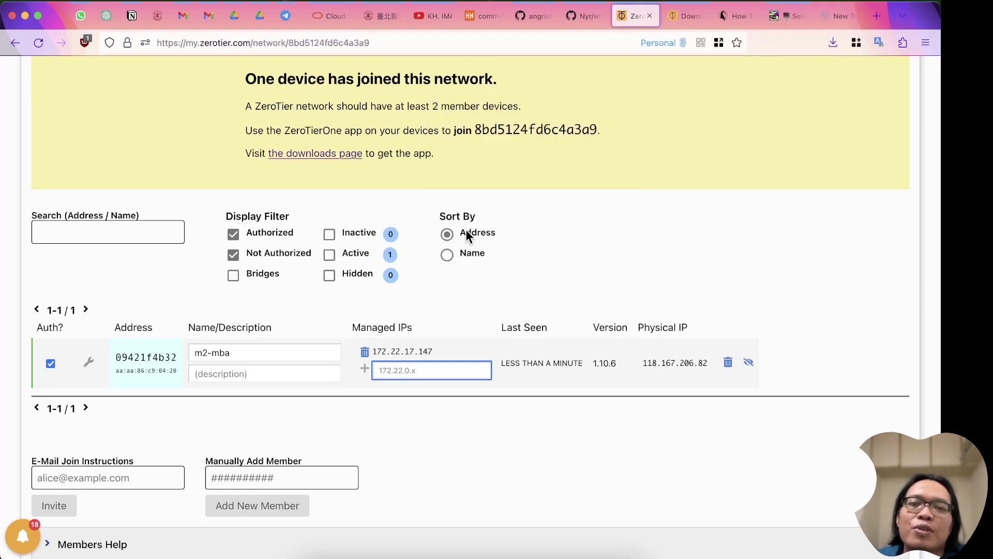
{"action": "left_click", "coordinate": [665, 2]}
{"action": "left_click", "coordinate": [665, 2]}
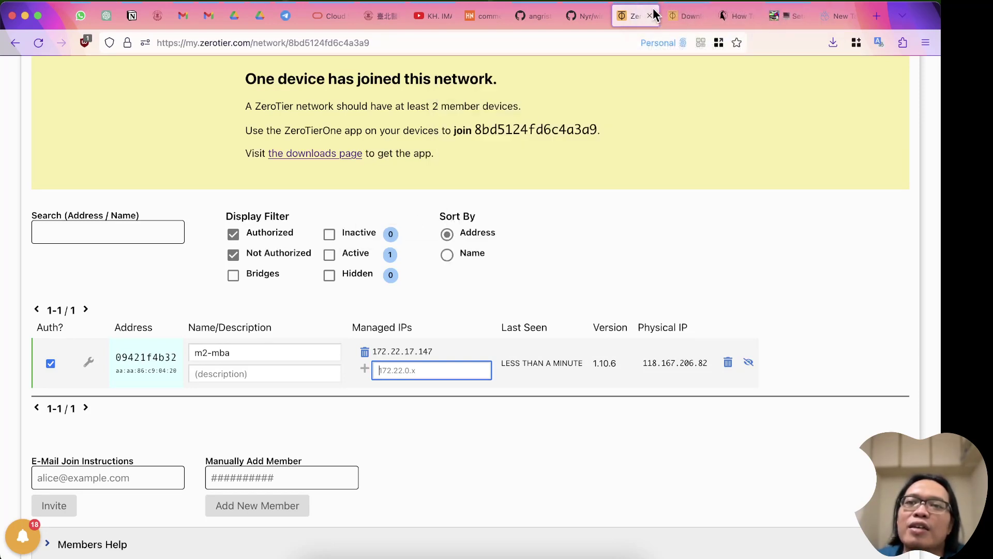
{"action": "left_click", "coordinate": [666, 1]}
{"action": "mouse_move", "coordinate": [664, 60]}
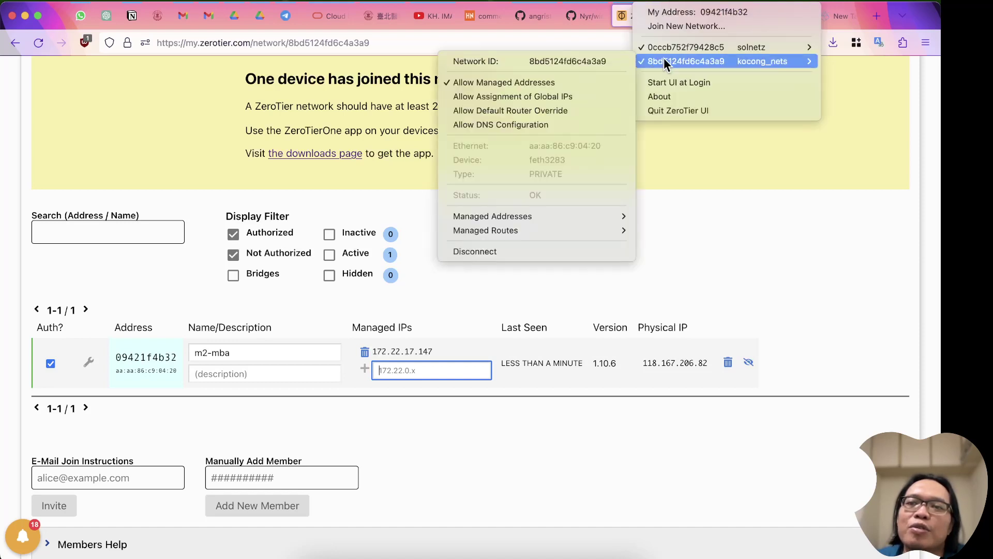
{"action": "mouse_move", "coordinate": [545, 231]}
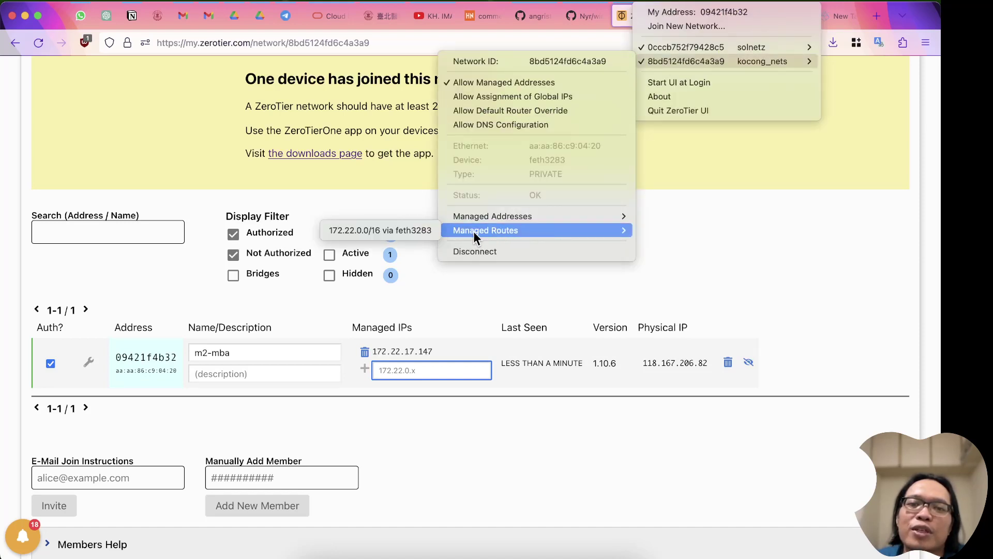
{"action": "left_click", "coordinate": [916, 195]}
{"action": "left_click", "coordinate": [729, 220]}
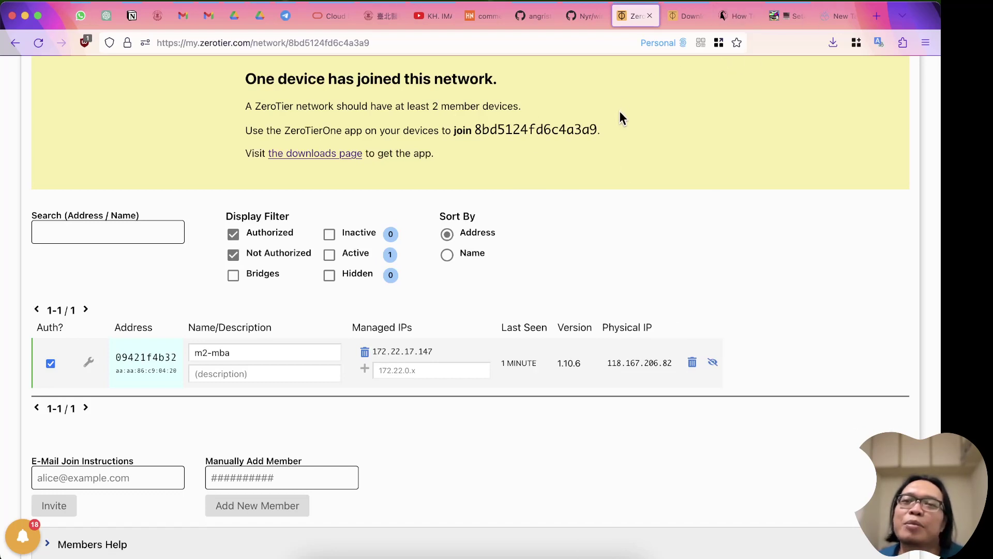
{"action": "scroll", "coordinate": [457, 194], "scroll_direction": "up", "scroll_amount": 1}
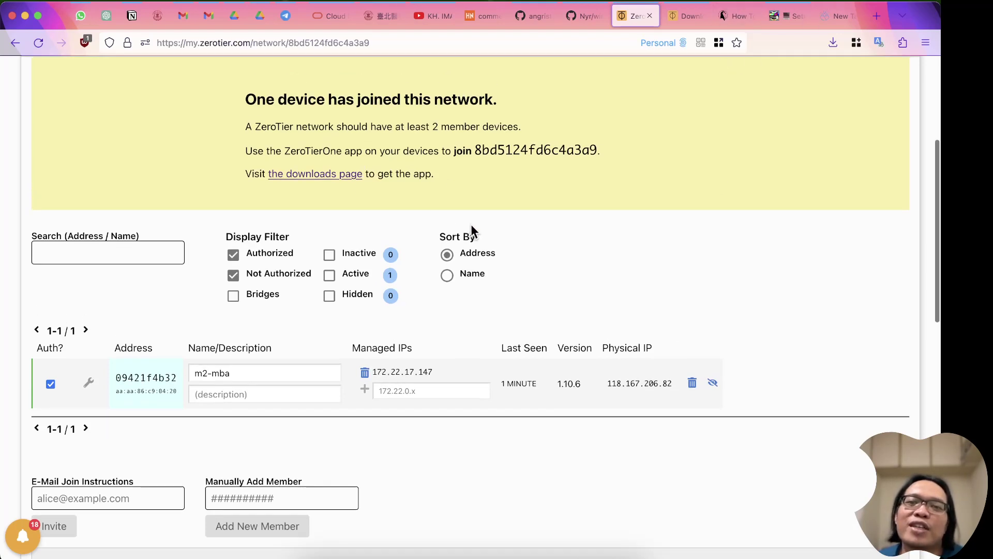
{"action": "scroll", "coordinate": [486, 228], "scroll_direction": "down", "scroll_amount": 1}
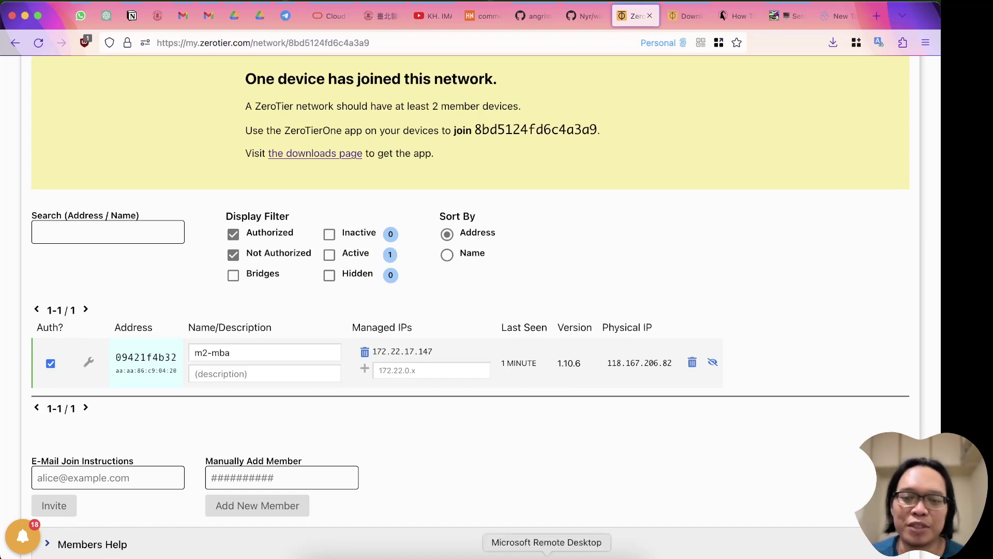
{"action": "left_click", "coordinate": [547, 556]}
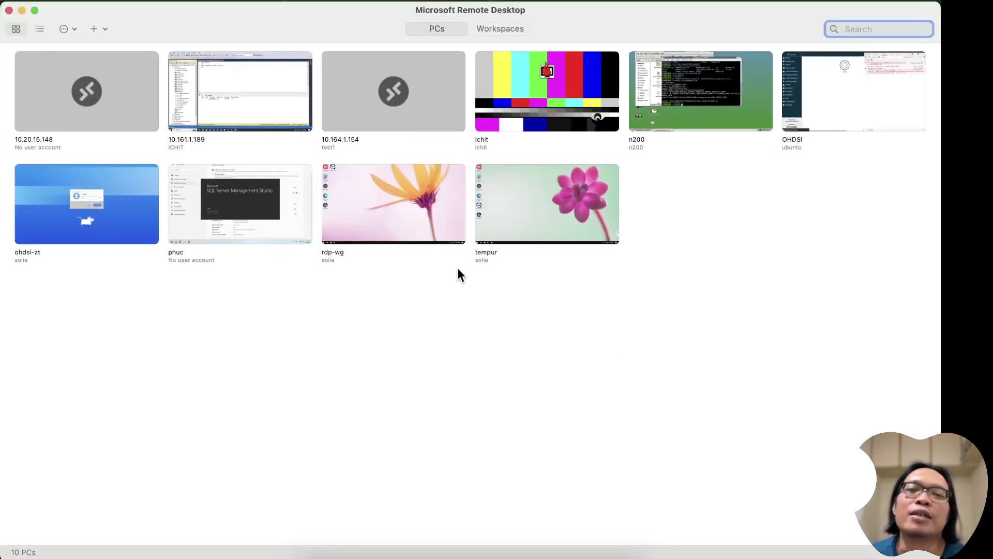
Step: Connect to the tempur PC and start the ZeroTier app on it
{"action": "double_click", "coordinate": [517, 195]}
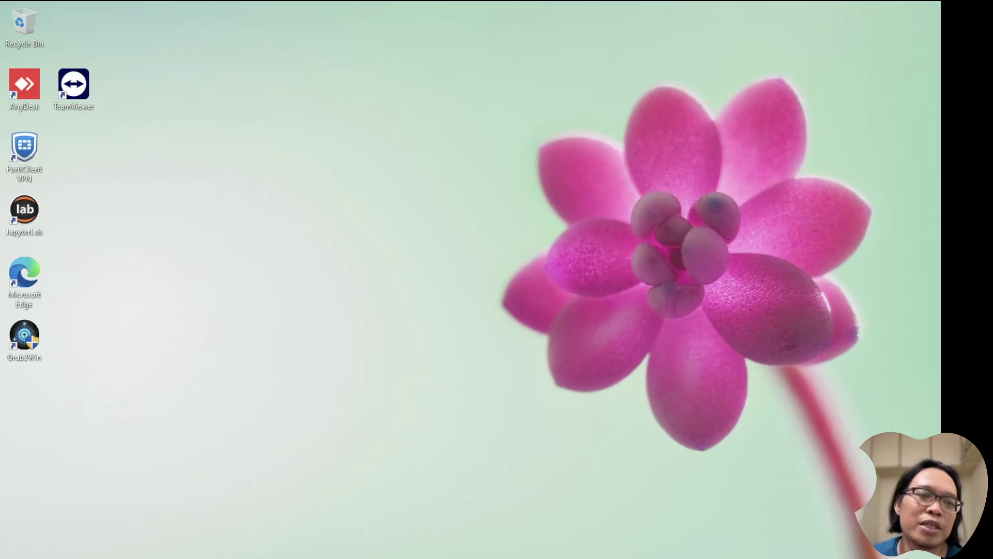
{"action": "key", "text": "super"}
{"action": "left_click", "coordinate": [91, 207]}
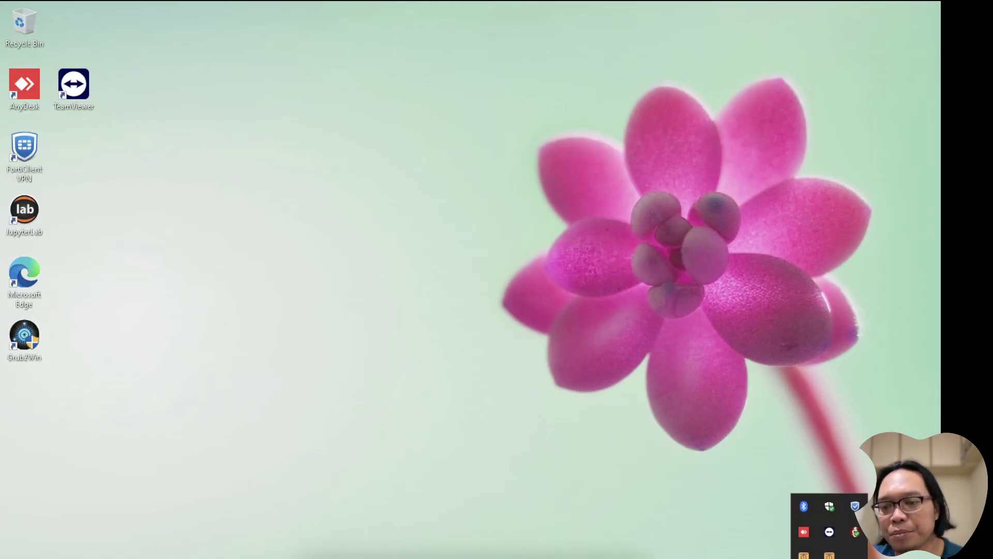
Step: Choose Join New Network from ZeroTier's tray menu on the remote Windows desktop
{"action": "right_click", "coordinate": [830, 555]}
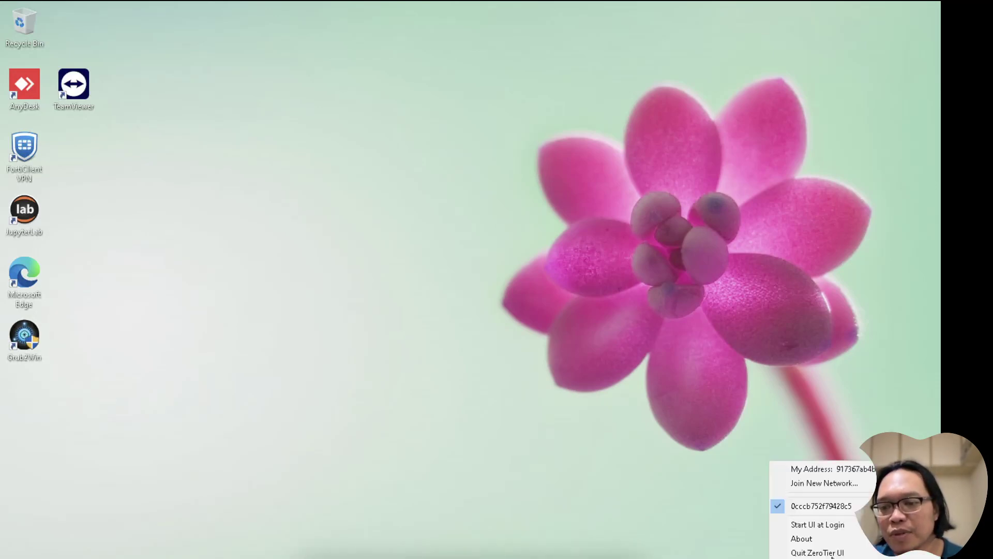
{"action": "left_click", "coordinate": [830, 550]}
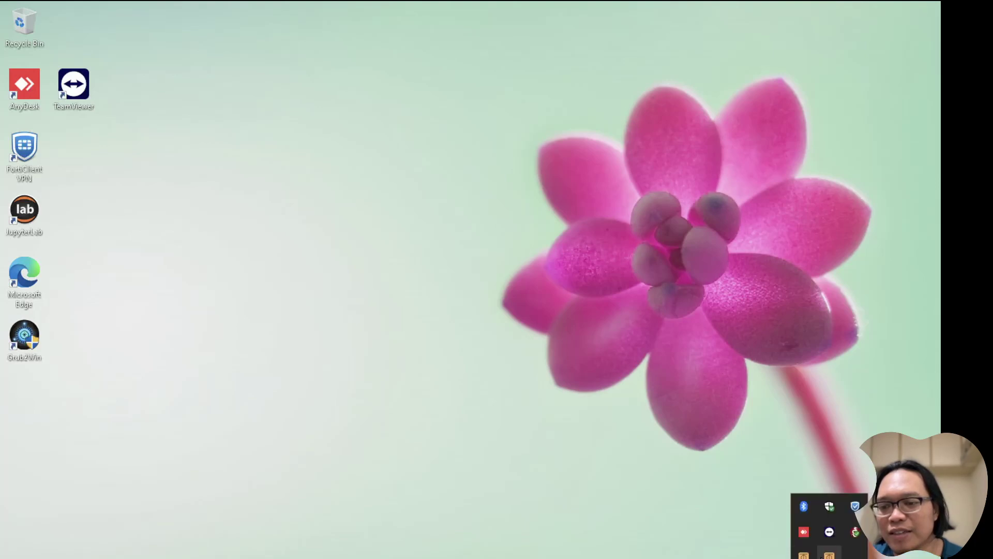
{"action": "right_click", "coordinate": [830, 555]}
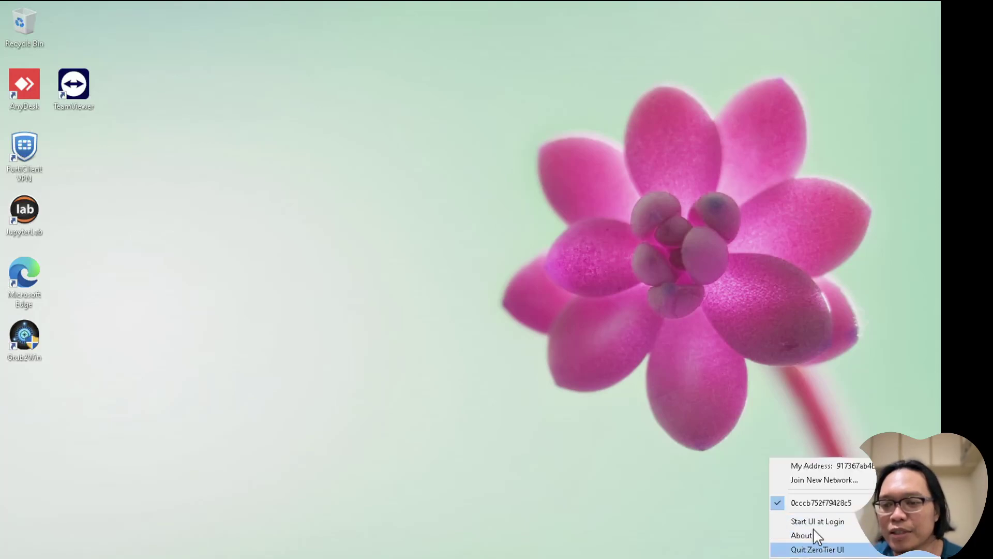
{"action": "left_click", "coordinate": [722, 508]}
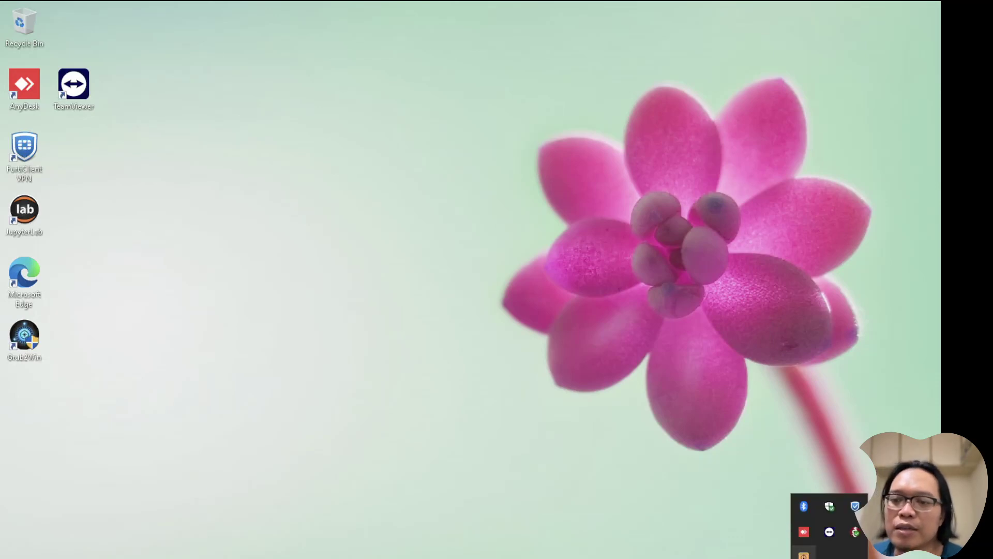
{"action": "right_click", "coordinate": [803, 554]}
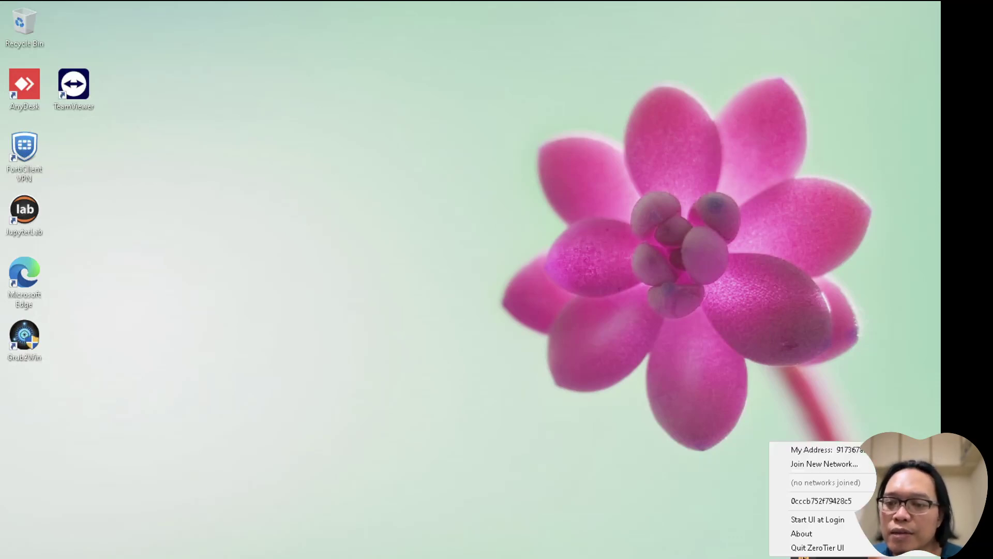
{"action": "left_click", "coordinate": [825, 464]}
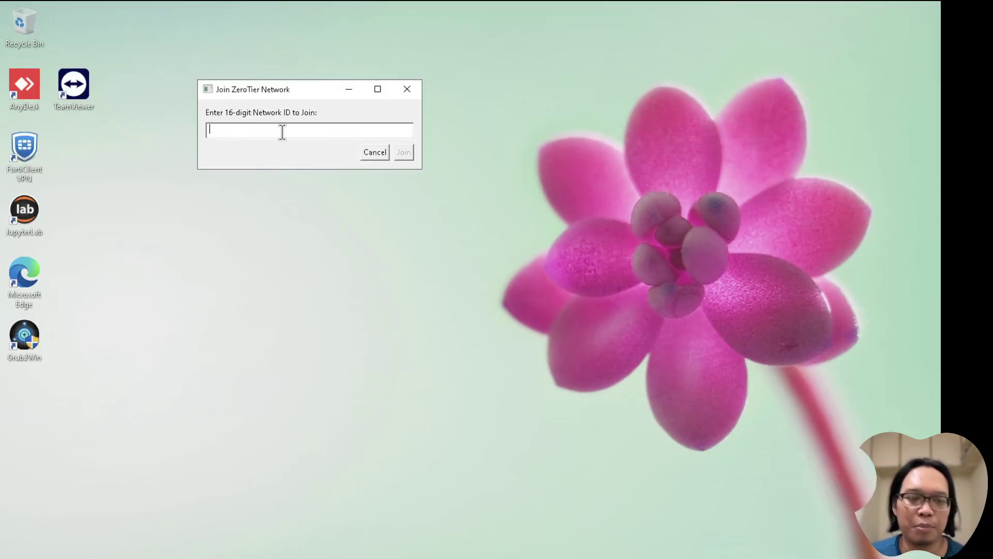
Step: Join the PC to network 8bd5124fd6c4a3a9 and allow it to be discoverable
{"action": "type", "text": "8bd5124fd6c4a3a9"}
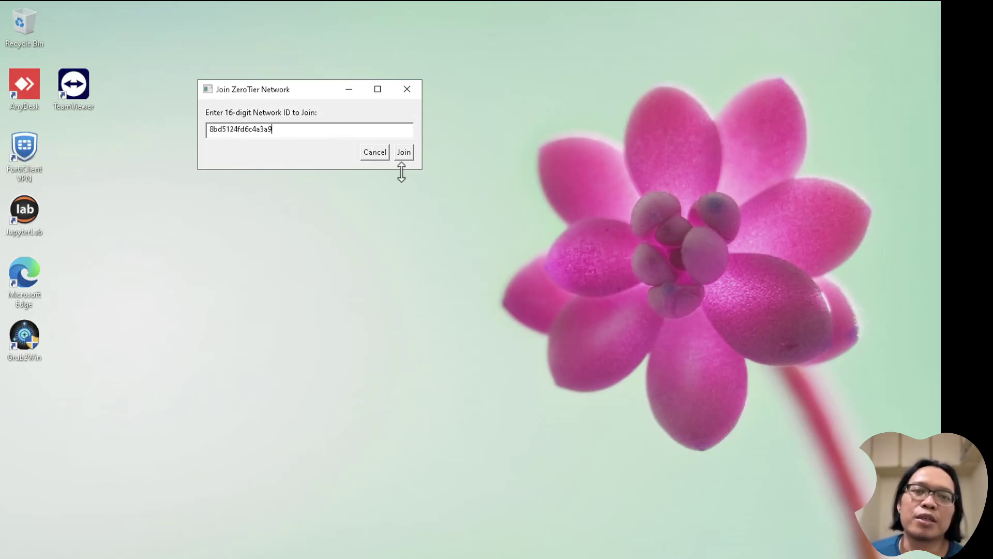
{"action": "left_click", "coordinate": [404, 153]}
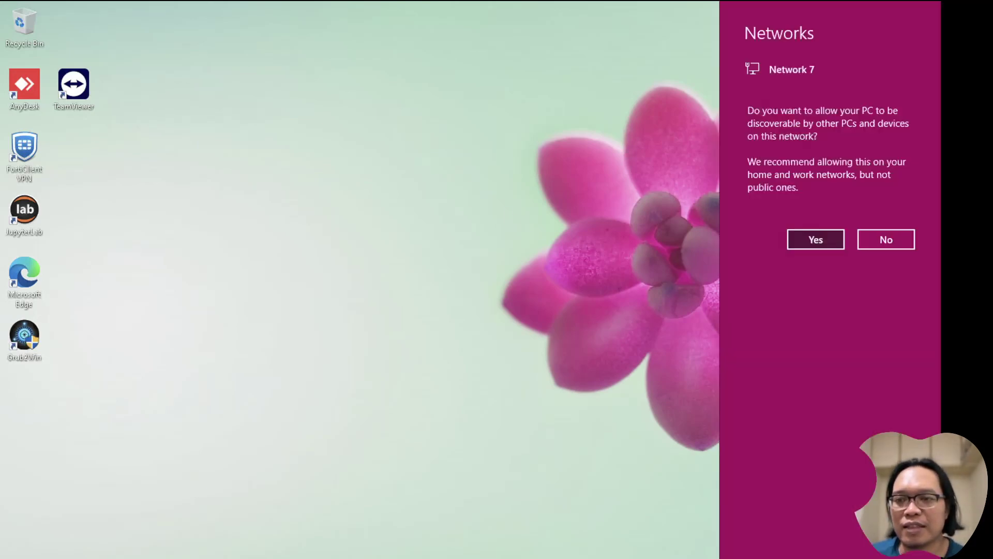
{"action": "left_click", "coordinate": [809, 237]}
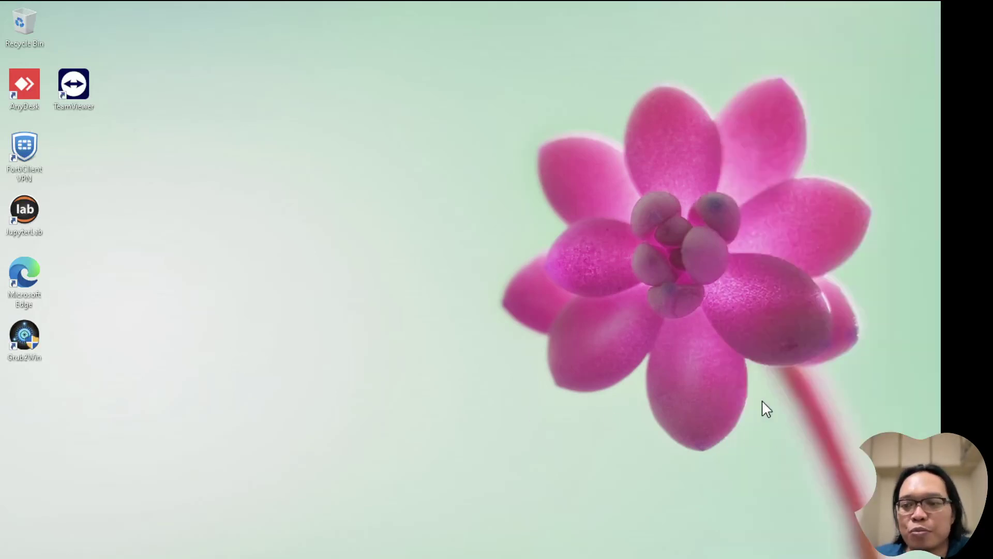
Step: Check ZeroTier's tray menu for the network's ACCESS_DENIED status
{"action": "left_click", "coordinate": [829, 558]}
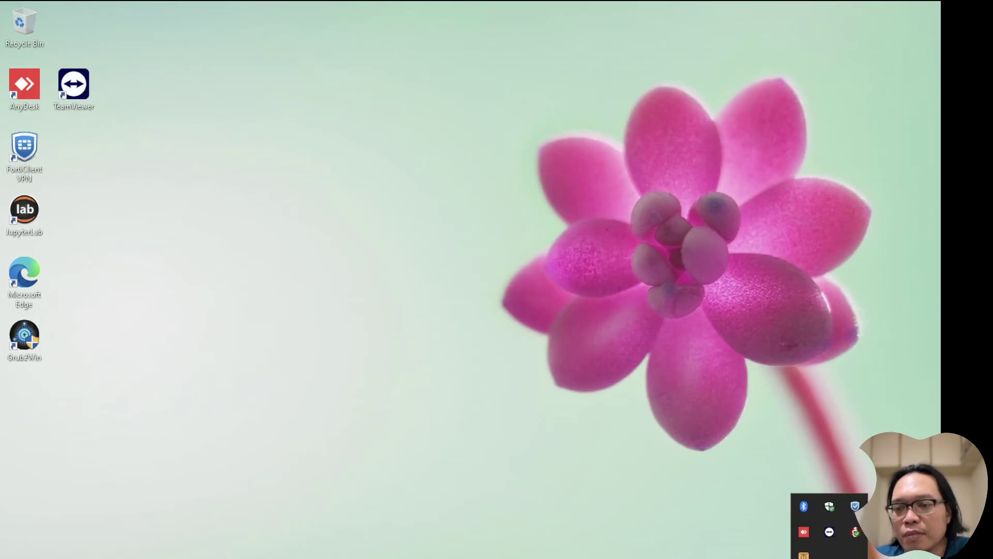
{"action": "left_click", "coordinate": [804, 555]}
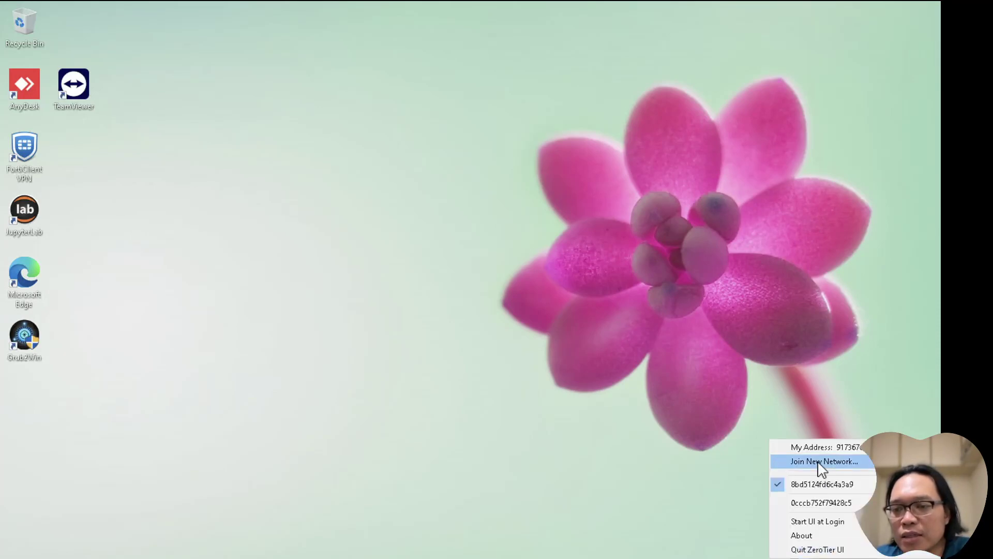
{"action": "mouse_move", "coordinate": [824, 486]}
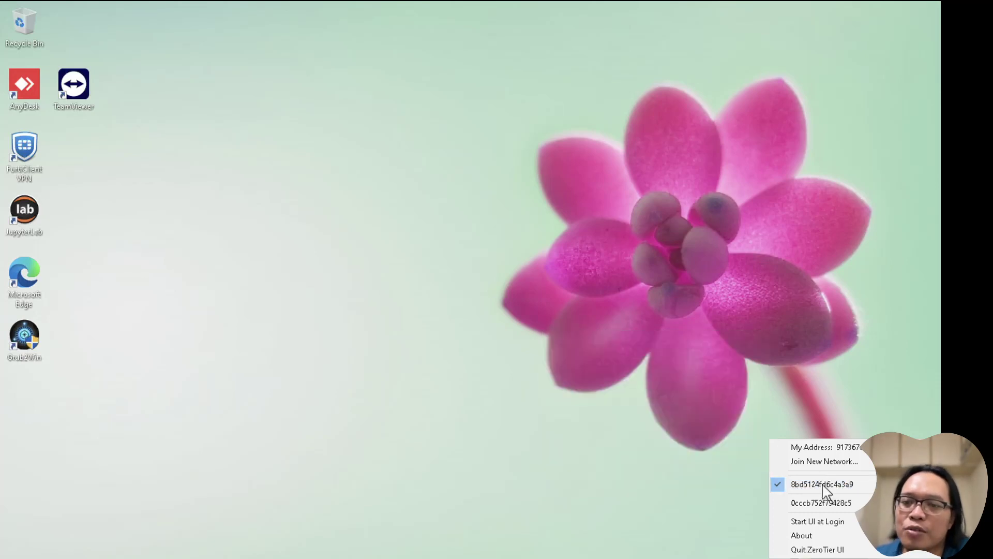
{"action": "left_click", "coordinate": [406, 480]}
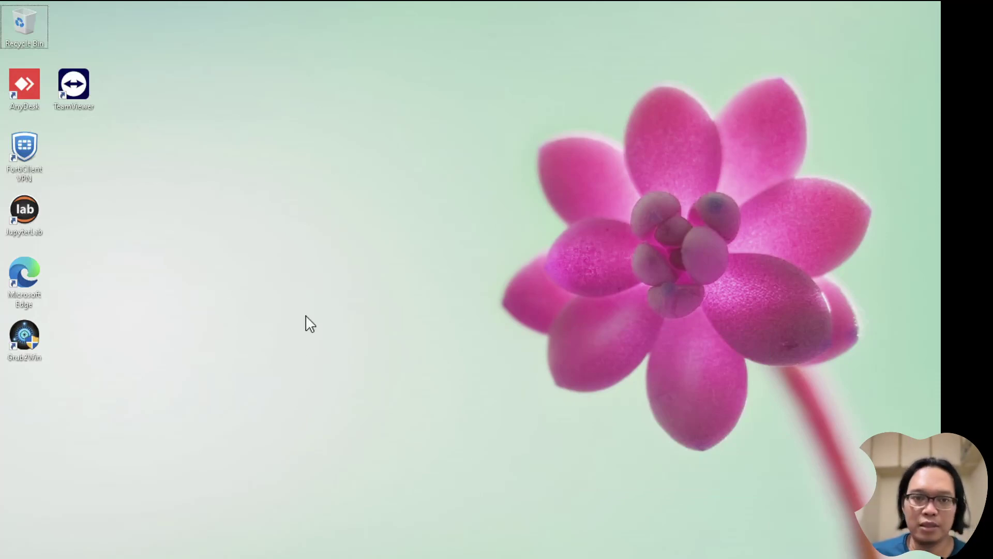
Step: Name the second ZeroTier member windoz and authorize it
{"action": "key", "text": "super+Tab"}
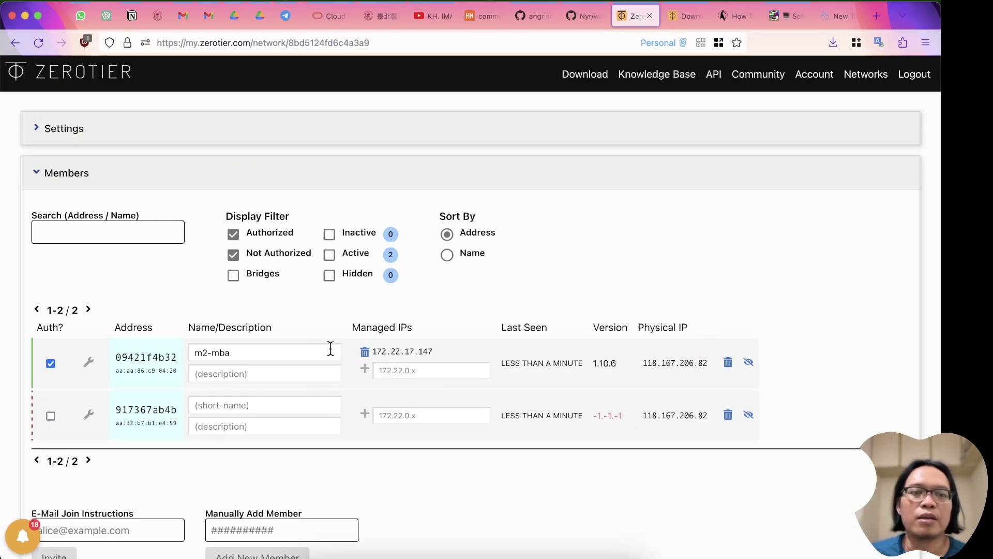
{"action": "left_click", "coordinate": [263, 407]}
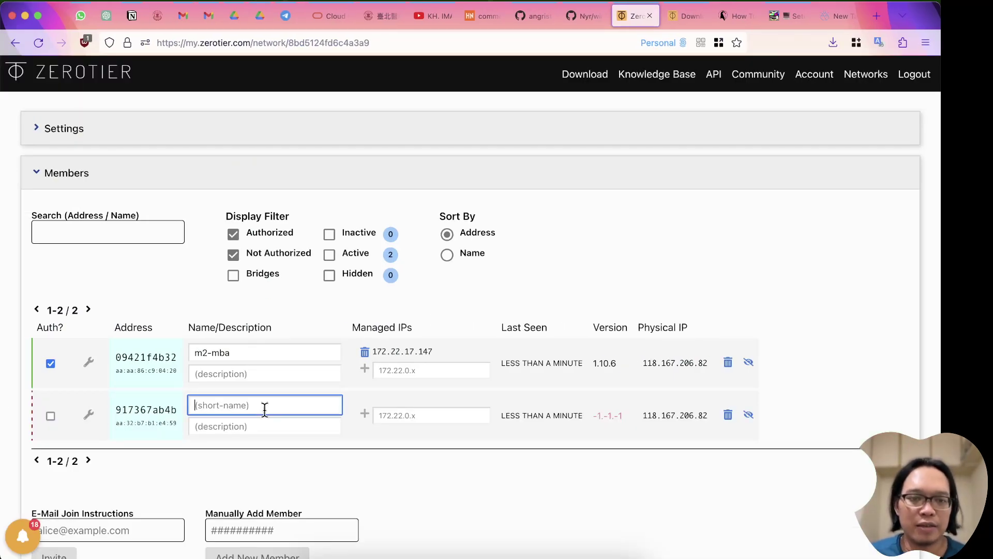
{"action": "type", "text": "windoz"}
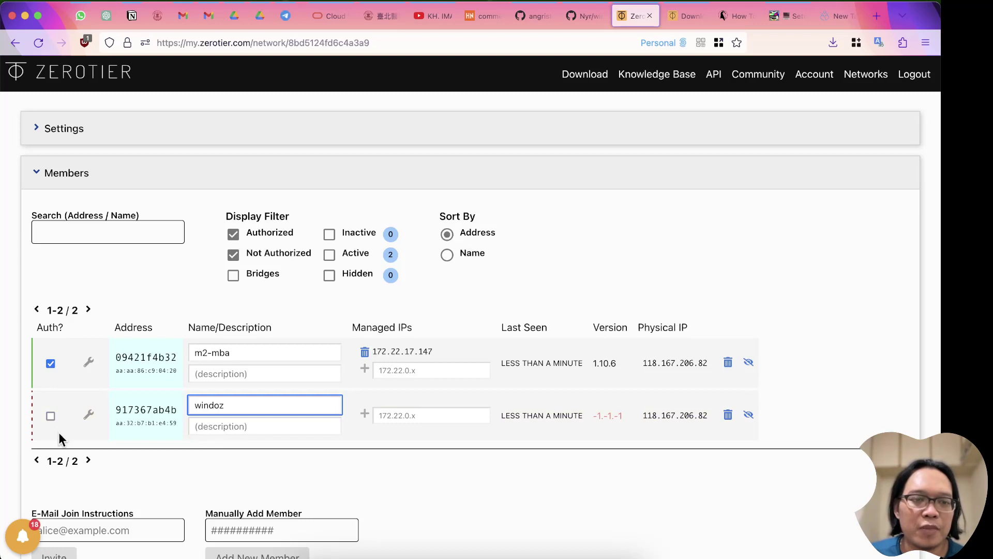
{"action": "left_click", "coordinate": [48, 417]}
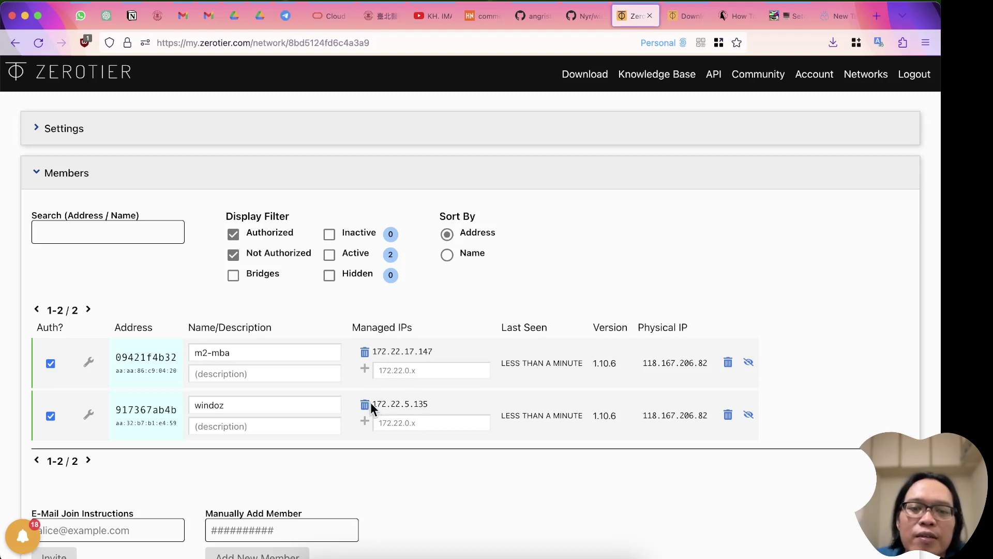
Step: Copy the windoz member's managed IP 172.22.5.135
{"action": "left_click_drag", "start_coordinate": [372, 402], "coordinate": [426, 406]}
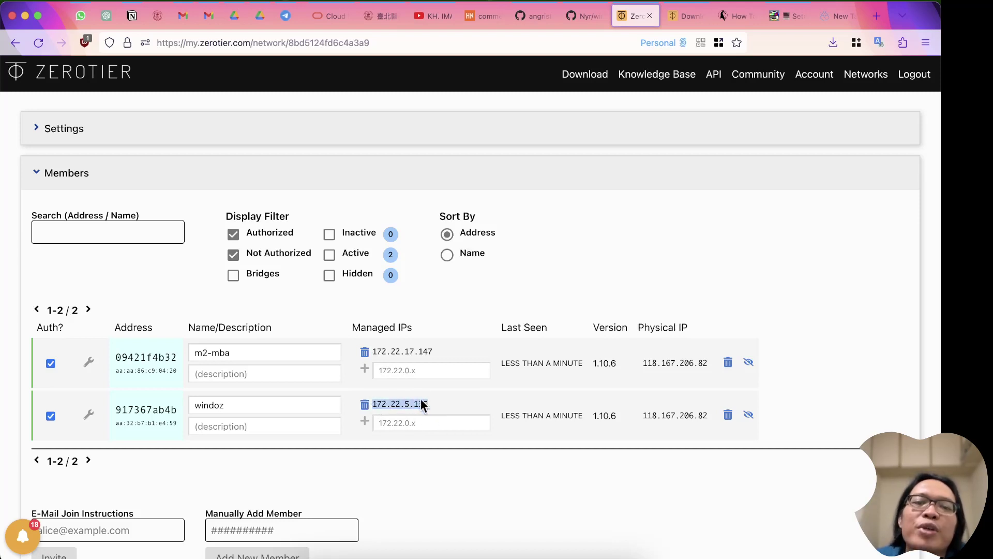
{"action": "right_click", "coordinate": [411, 404]}
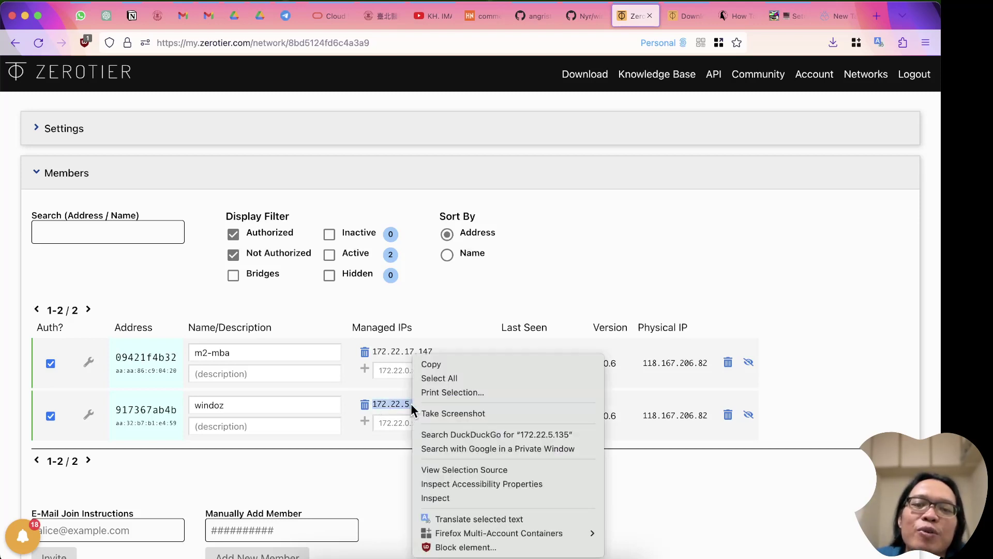
{"action": "left_click", "coordinate": [435, 361]}
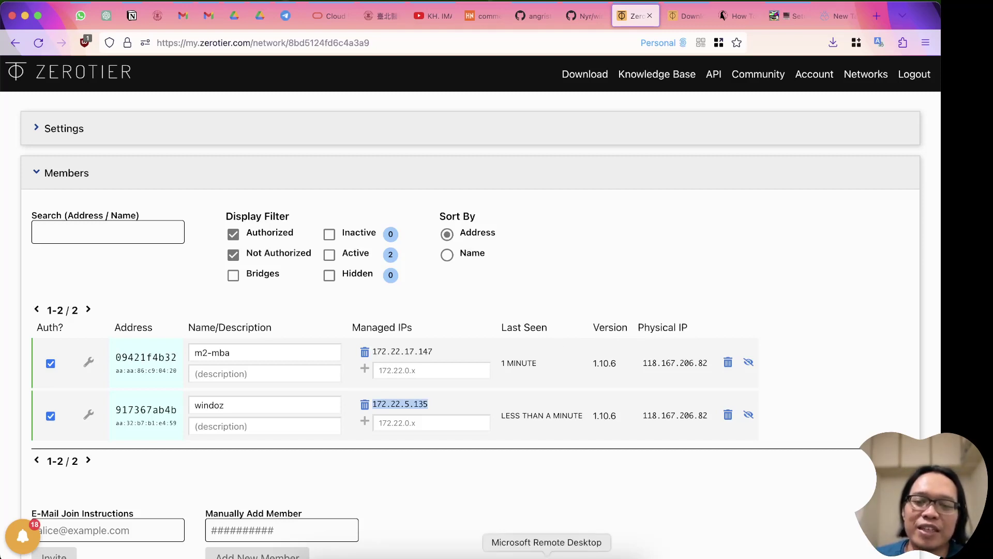
{"action": "left_click", "coordinate": [547, 555]}
Step: Connect to the windoz remote PC and close the TeamViewer preview
{"action": "double_click", "coordinate": [534, 210]}
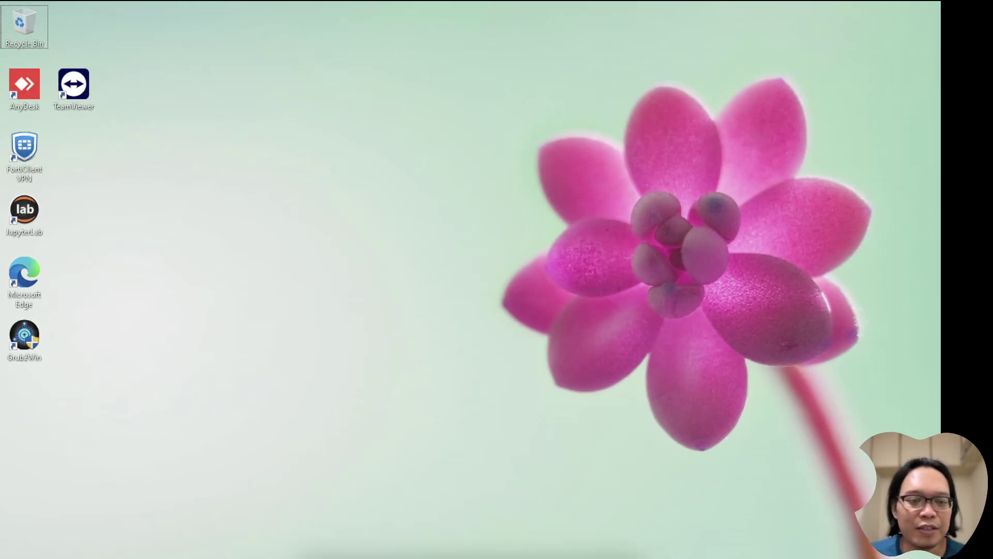
{"action": "mouse_move", "coordinate": [107, 555]}
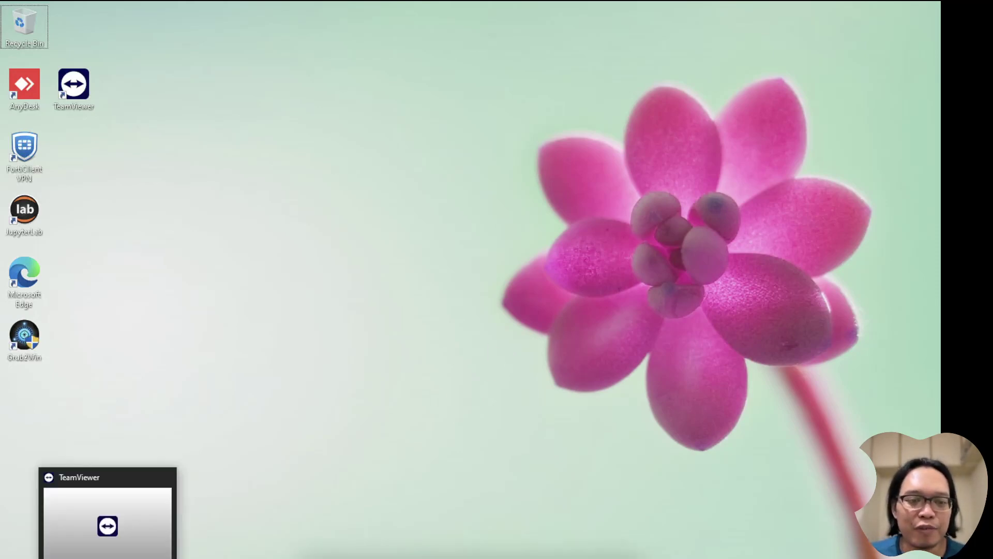
{"action": "left_click", "coordinate": [166, 474]}
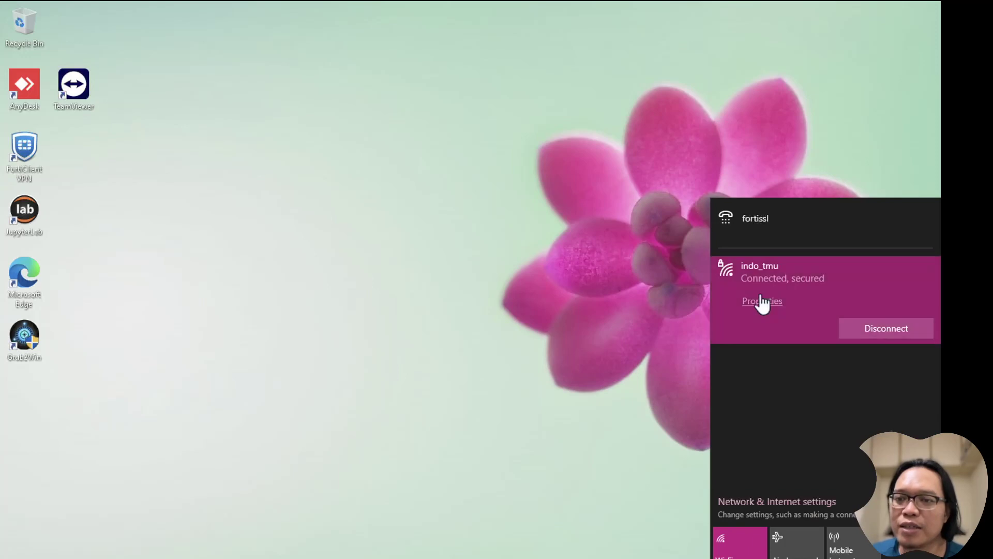
Step: Review the indo_tmu Wi-Fi properties, including IPv4 192.168.10.101, then close Settings
{"action": "left_click", "coordinate": [760, 301]}
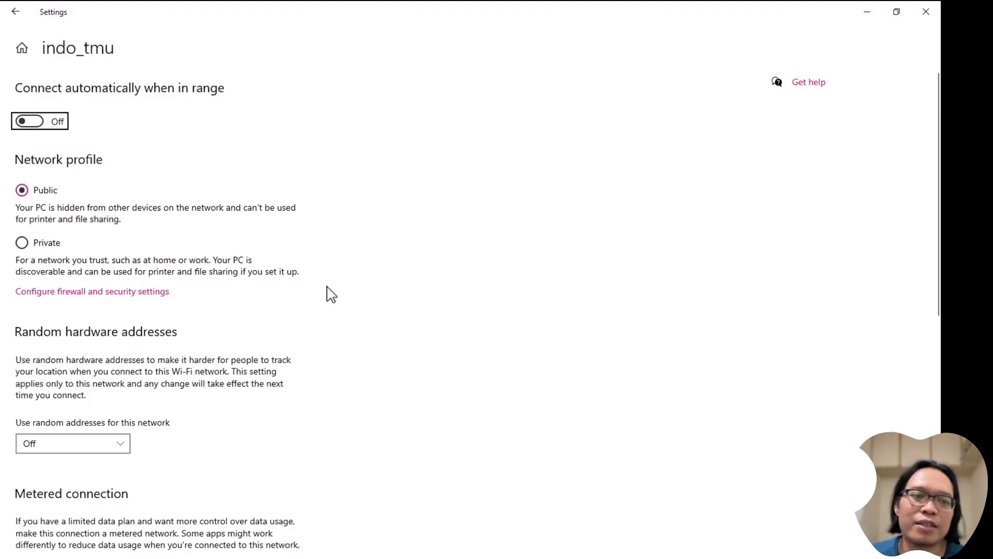
{"action": "scroll", "coordinate": [327, 292], "scroll_direction": "down", "scroll_amount": 10}
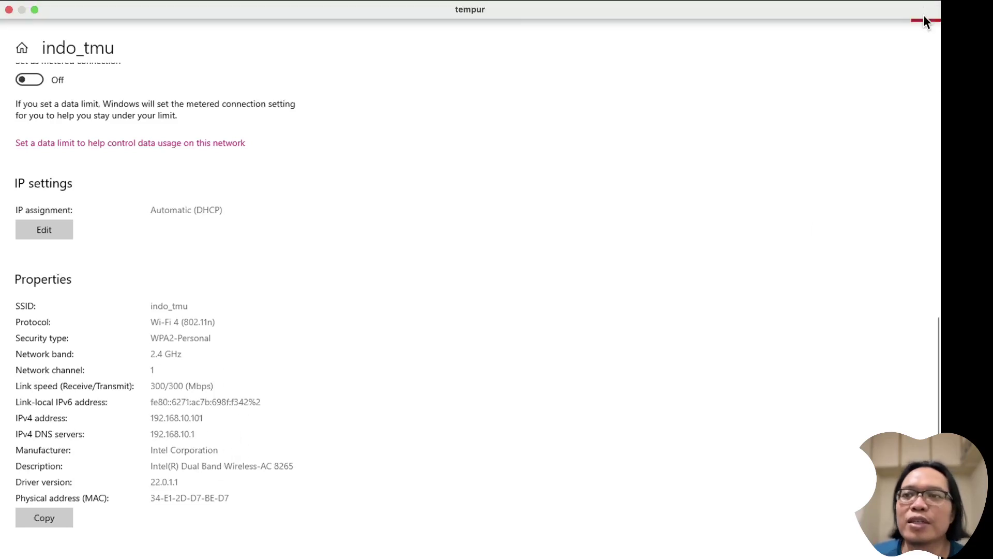
{"action": "left_click", "coordinate": [925, 12]}
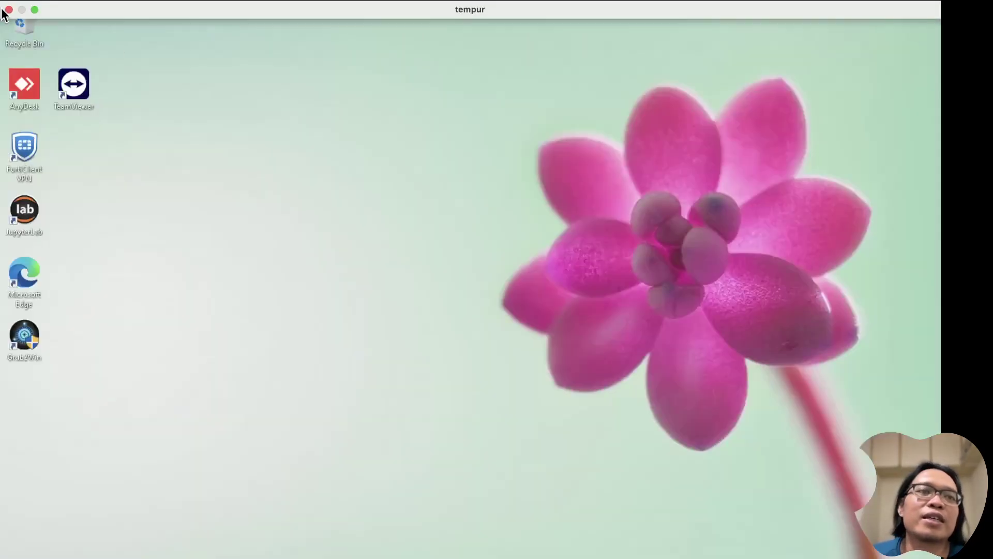
Step: Add a new PC at 172.22.5.135 using the saved user account
{"action": "left_click", "coordinate": [7, 9]}
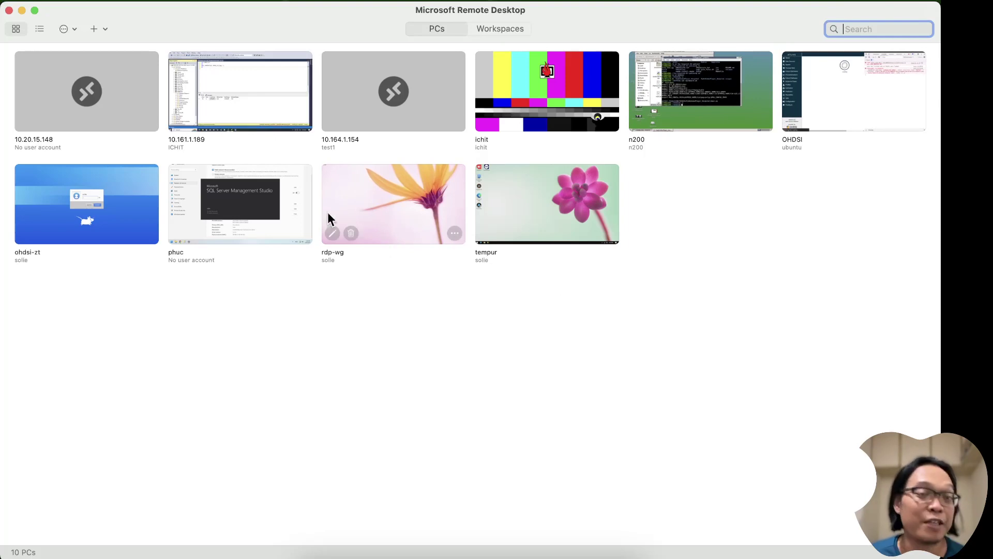
{"action": "left_click", "coordinate": [94, 29]}
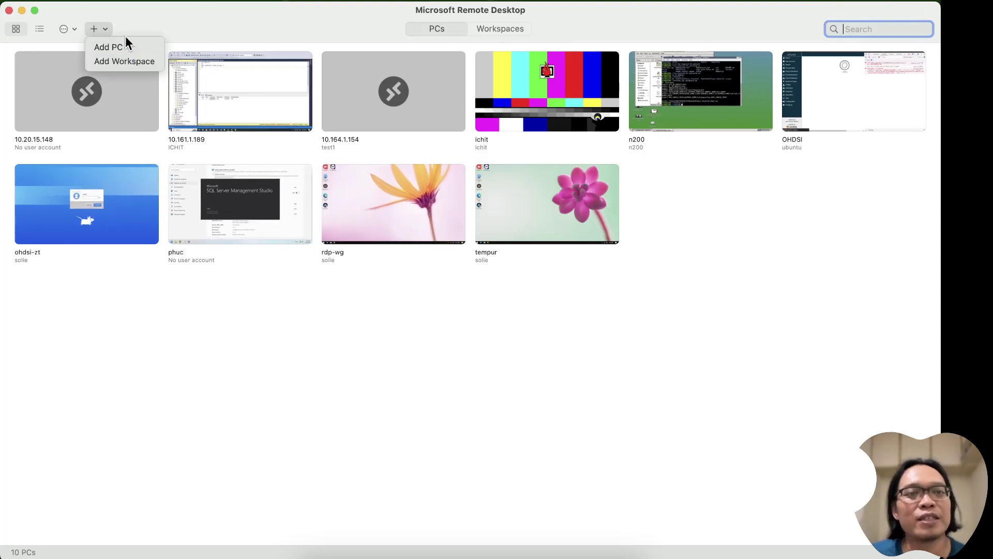
{"action": "left_click", "coordinate": [125, 47]}
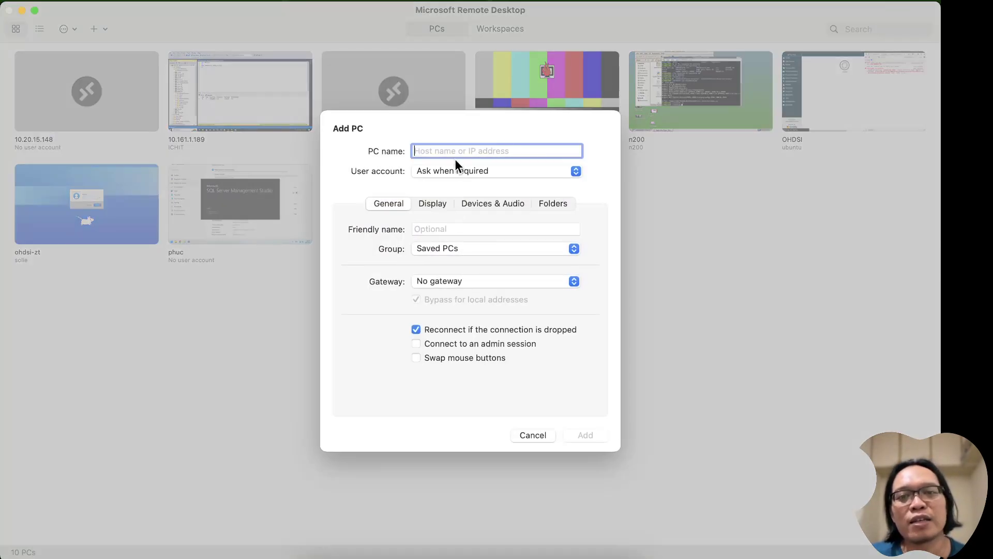
{"action": "key", "text": "super+v"}
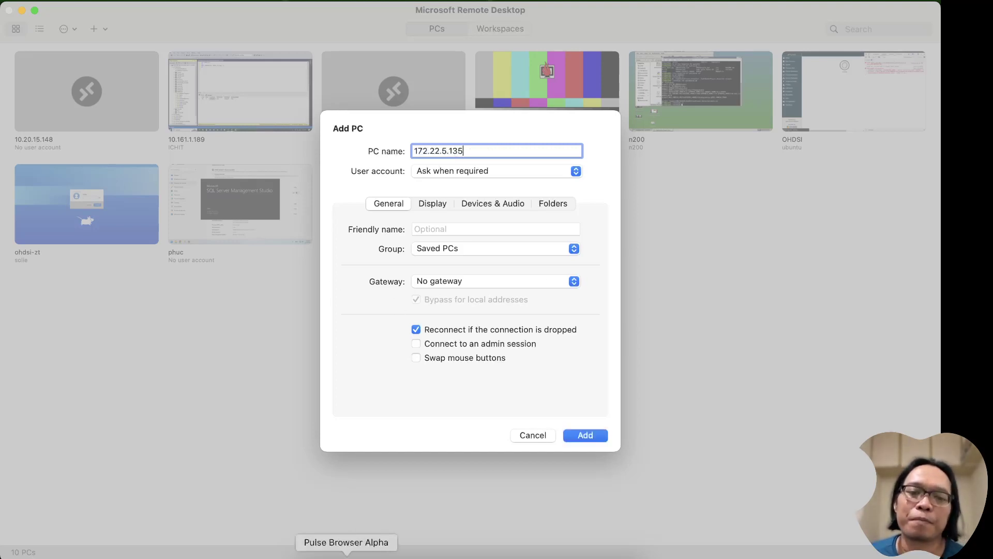
{"action": "left_click", "coordinate": [344, 553]}
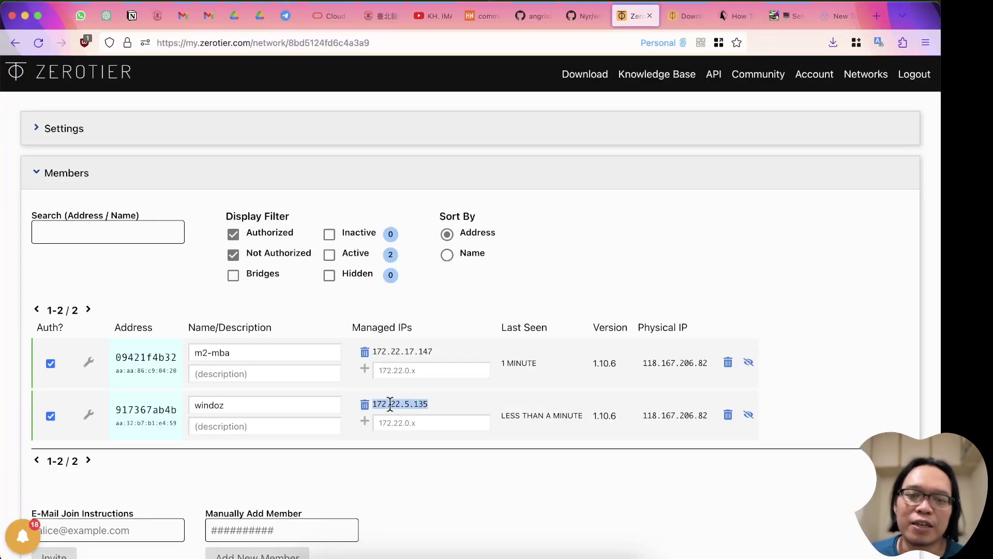
{"action": "left_click", "coordinate": [547, 555]}
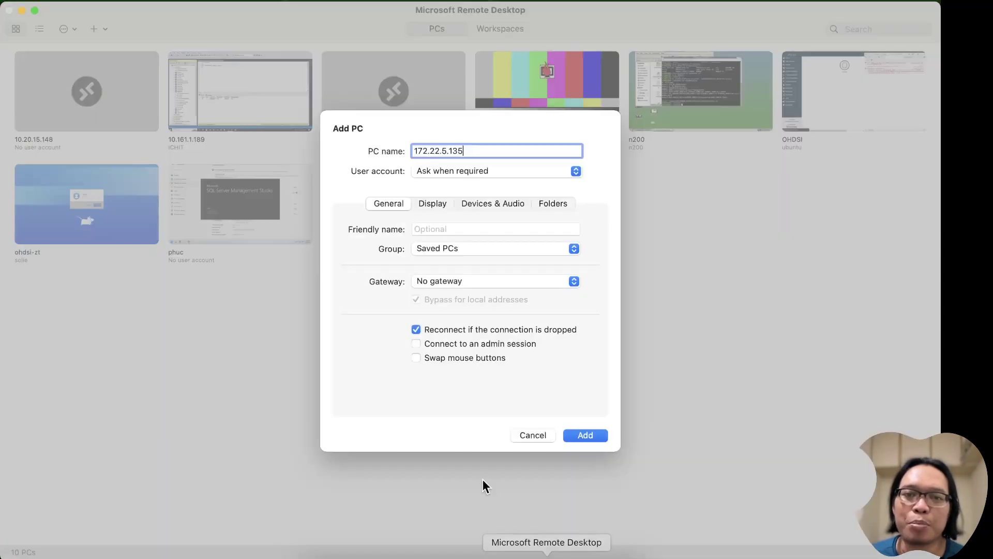
{"action": "left_click", "coordinate": [462, 168]}
{"action": "left_click", "coordinate": [454, 229]}
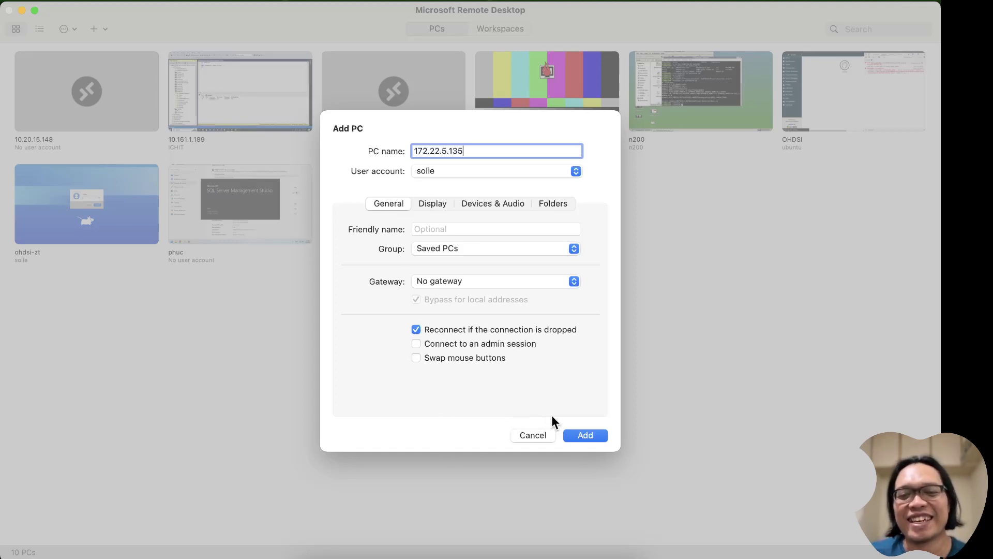
{"action": "left_click", "coordinate": [582, 431]}
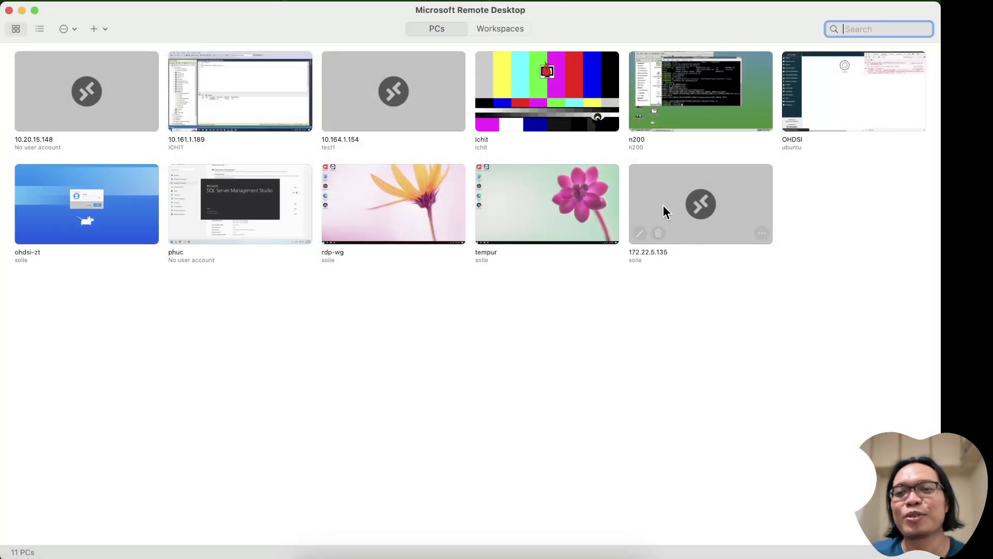
Step: Give the 172.22.5.135 entry the friendly name windoz and connect to it
{"action": "left_click", "coordinate": [637, 234]}
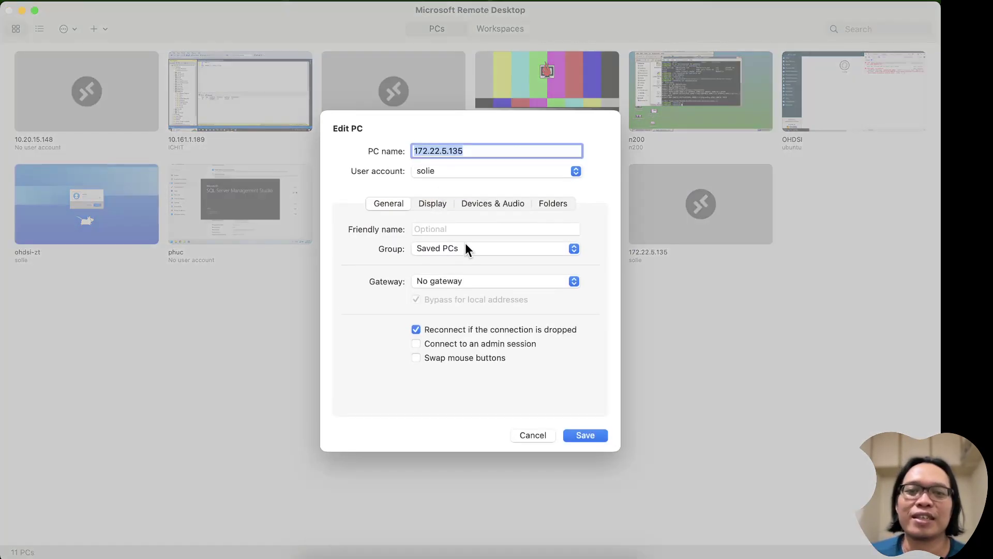
{"action": "left_click", "coordinate": [475, 229]}
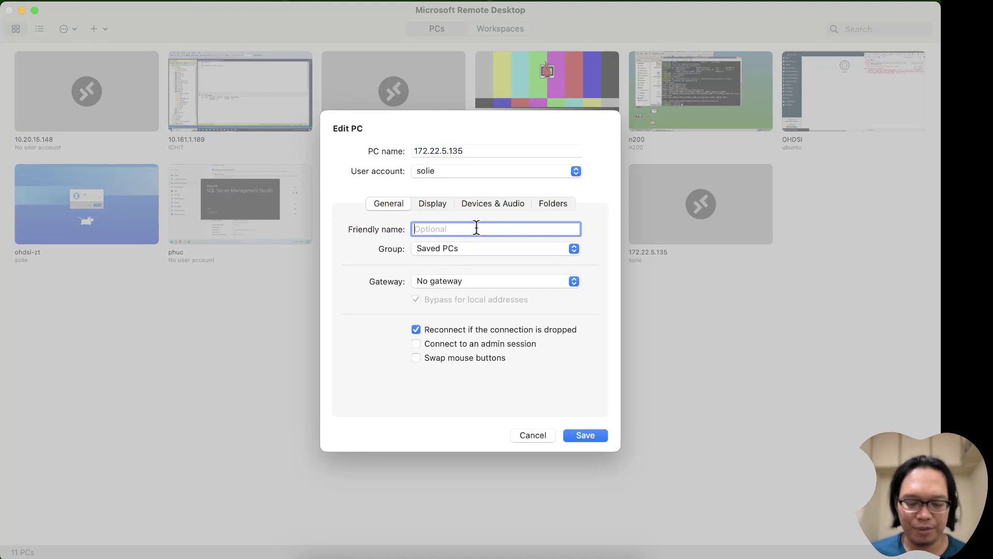
{"action": "type", "text": "windoz"}
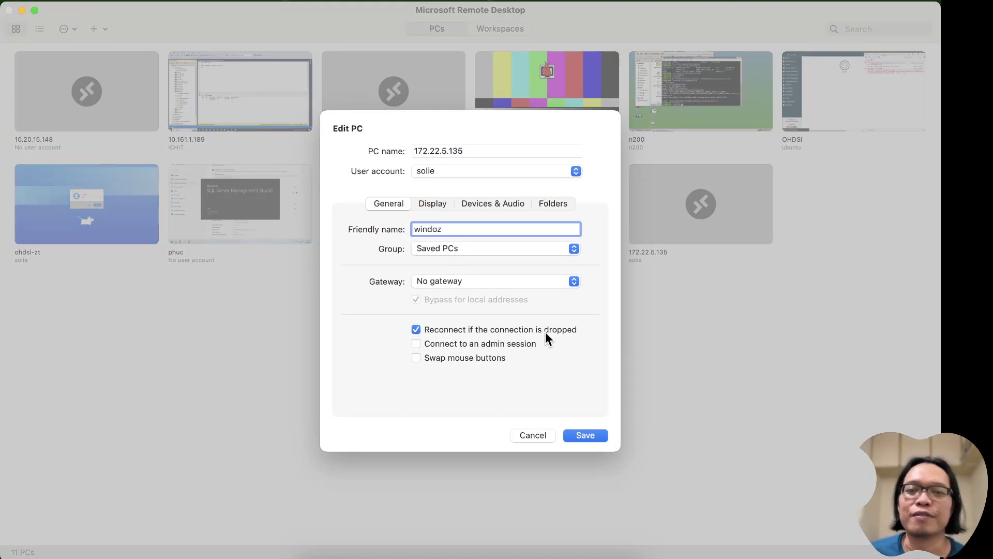
{"action": "left_click", "coordinate": [591, 435]}
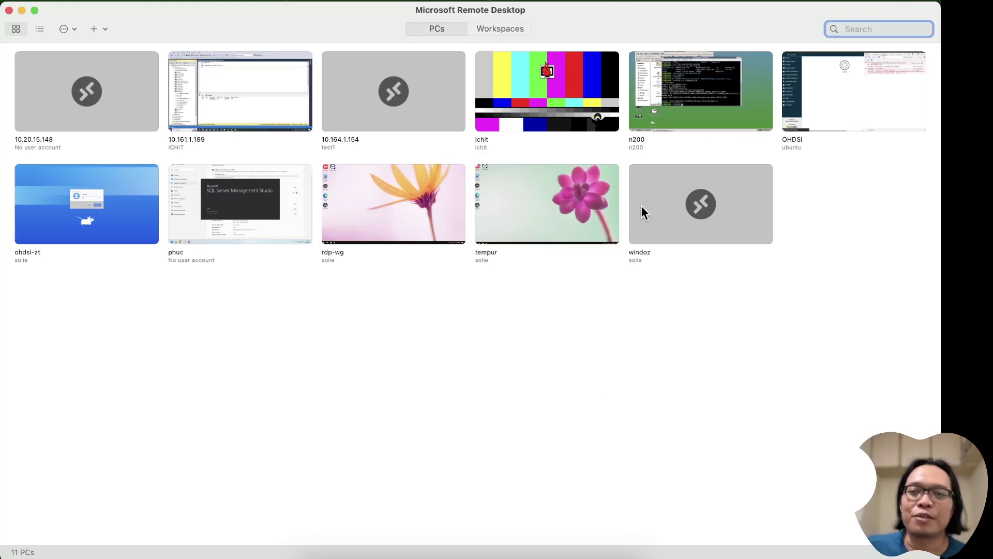
{"action": "double_click", "coordinate": [653, 207]}
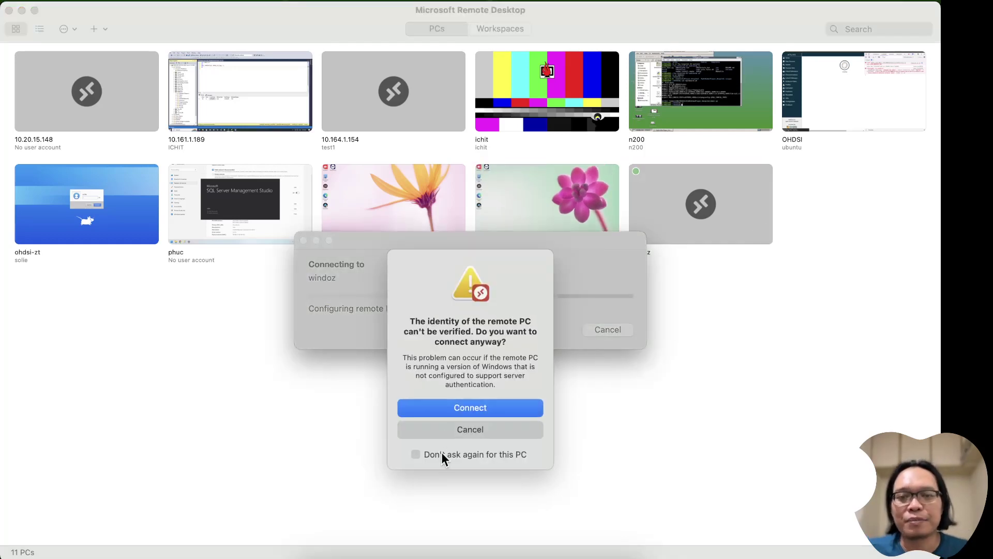
Step: Accept the windoz identity warning without future prompts, then refresh the remote desktop twice
{"action": "left_click", "coordinate": [450, 454]}
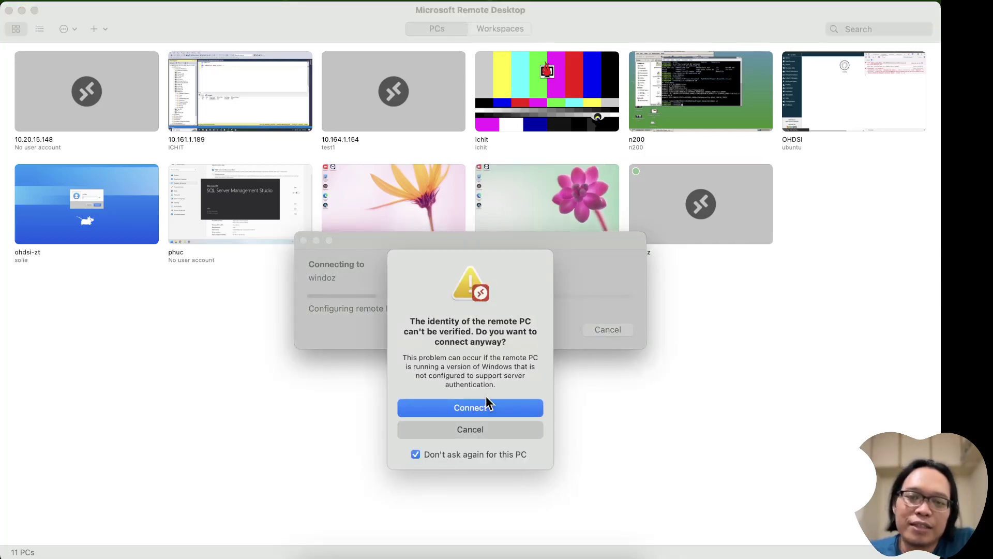
{"action": "left_click", "coordinate": [480, 409]}
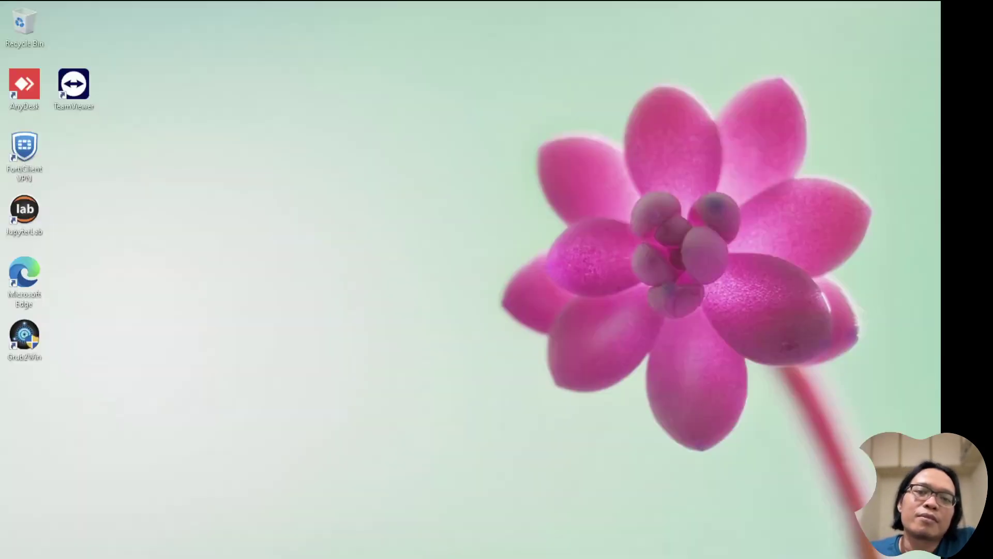
{"action": "right_click", "coordinate": [418, 193]}
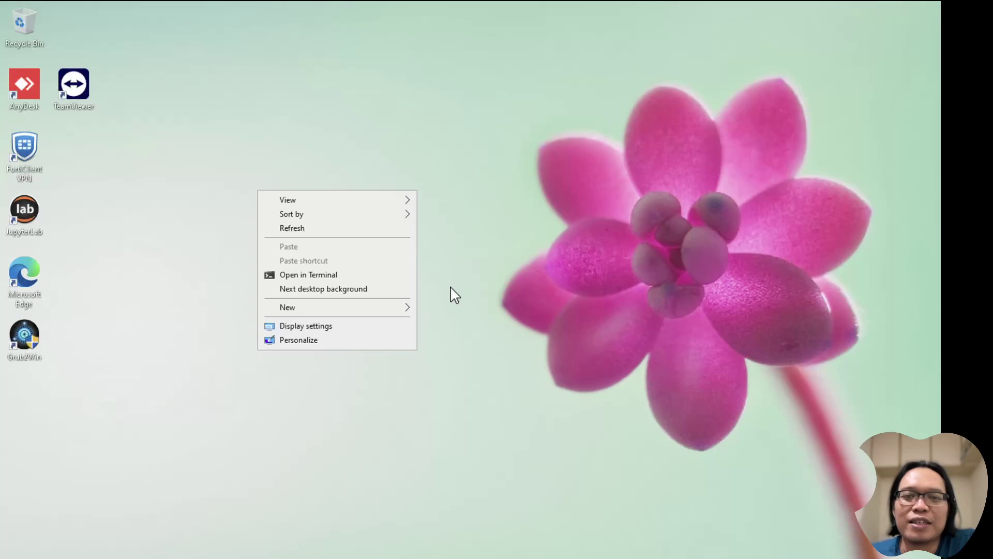
{"action": "left_click", "coordinate": [351, 230]}
{"action": "right_click", "coordinate": [478, 174]}
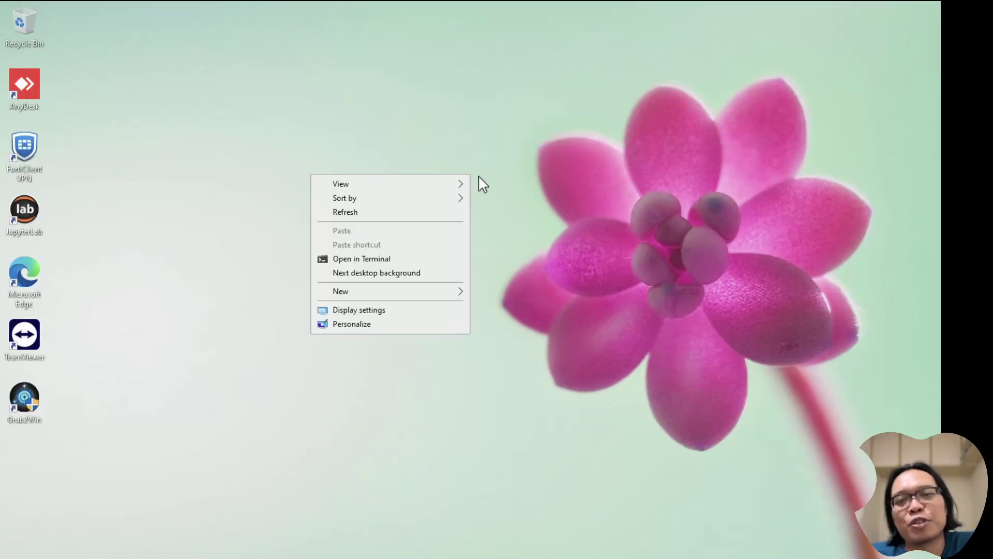
{"action": "left_click", "coordinate": [407, 217]}
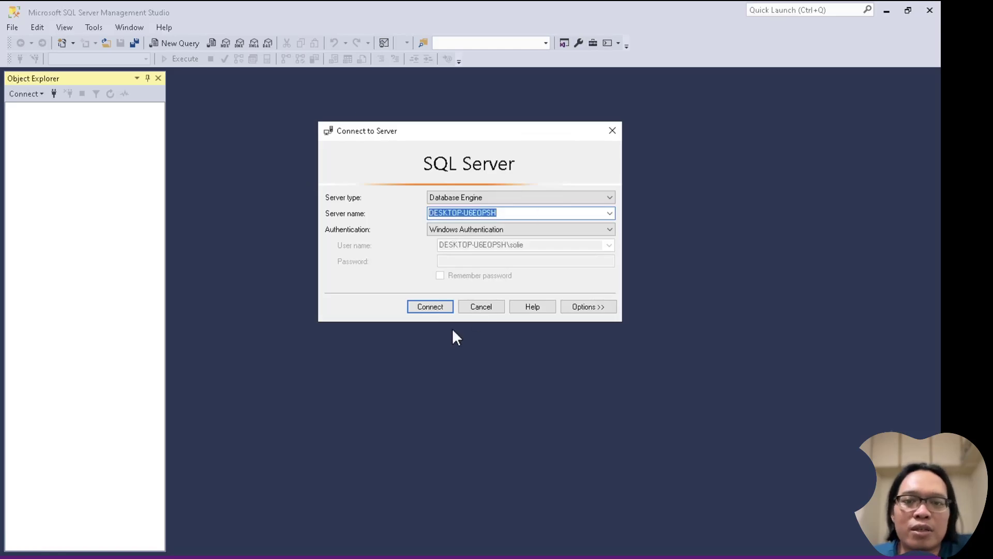
Step: Connect to the local SQL Server and query the top 1000 rows of mimic_discharge's dbo.discharge
{"action": "left_click", "coordinate": [432, 309]}
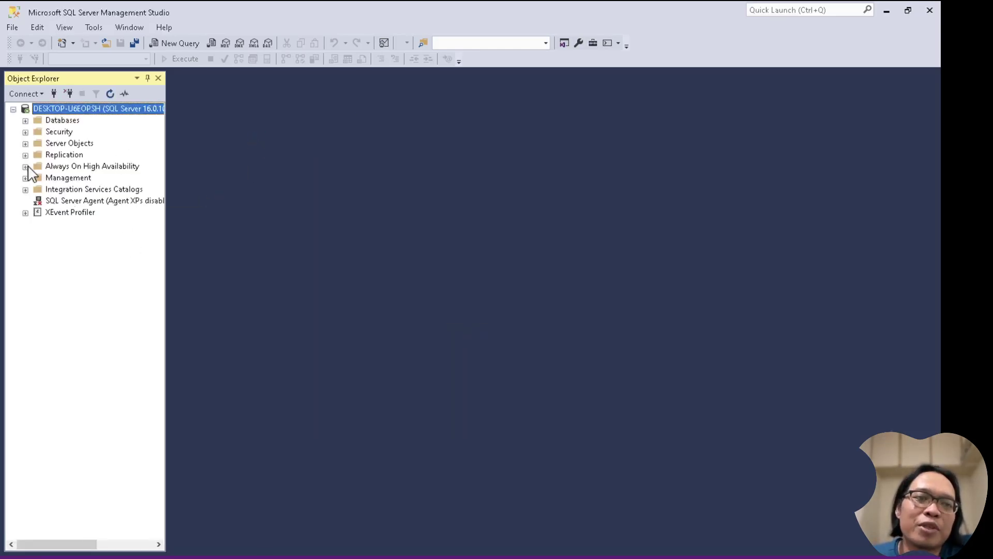
{"action": "left_click", "coordinate": [26, 121]}
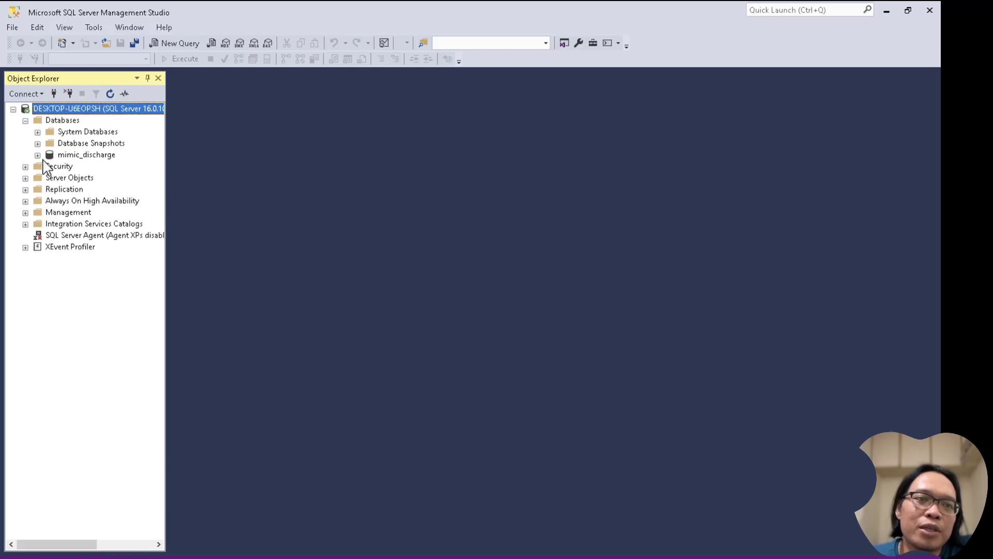
{"action": "left_click", "coordinate": [37, 155]}
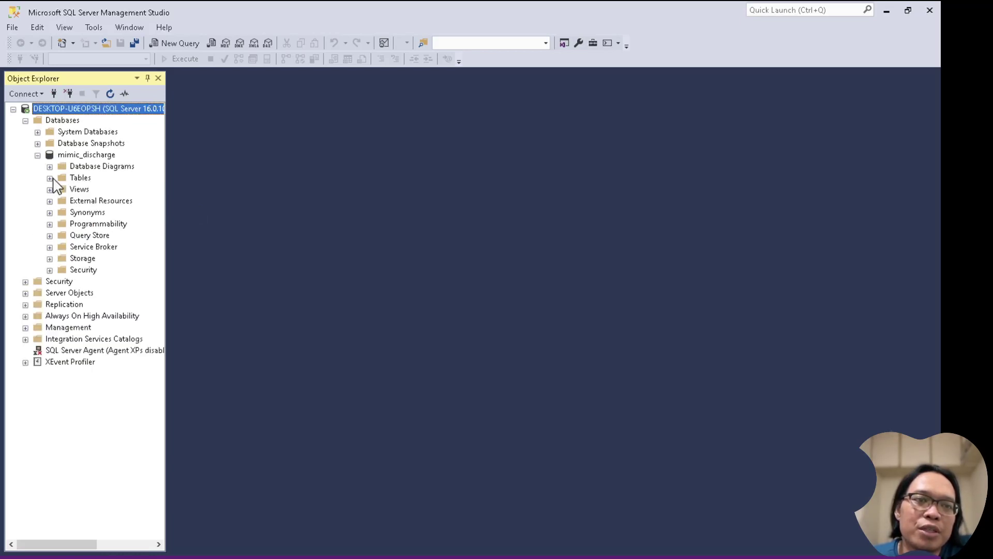
{"action": "left_click", "coordinate": [50, 178]}
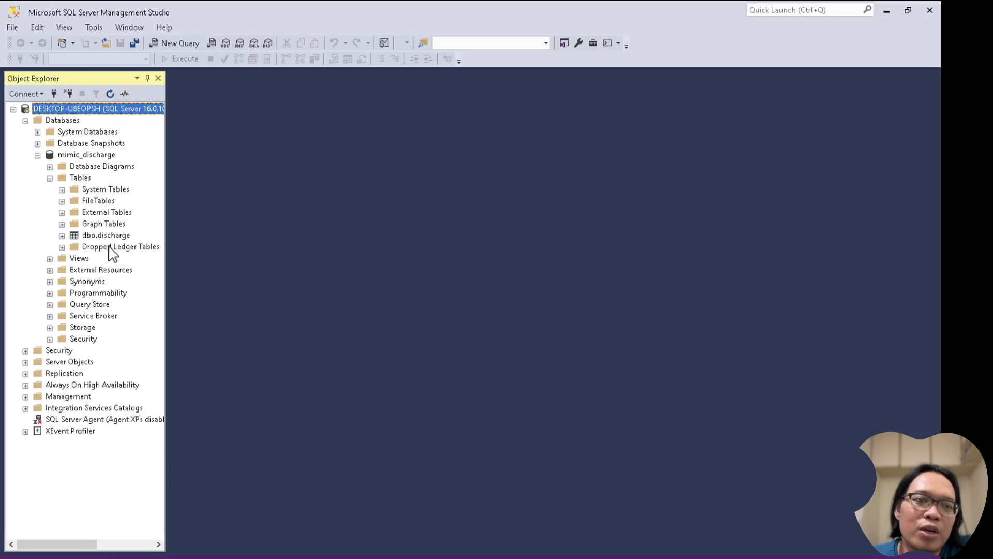
{"action": "right_click", "coordinate": [93, 235]}
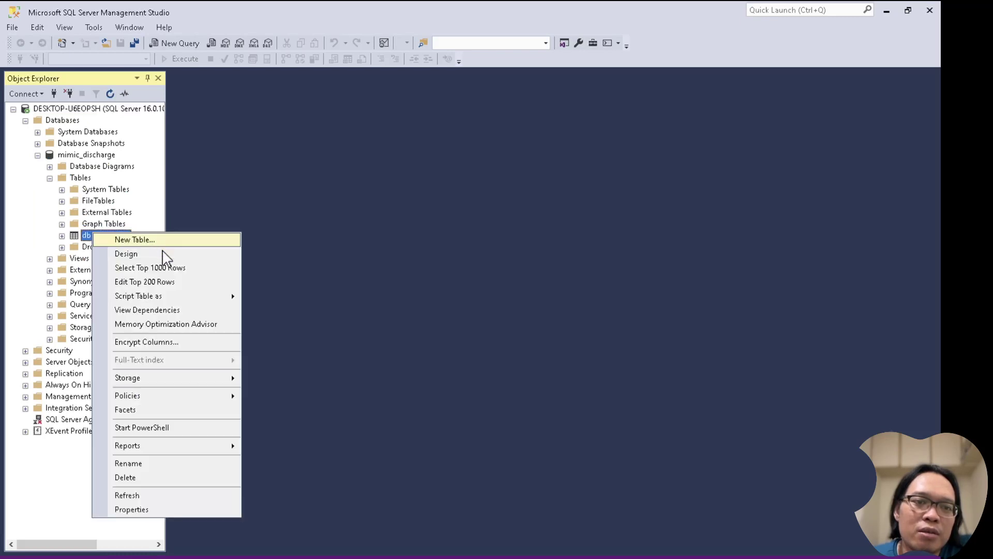
{"action": "left_click", "coordinate": [166, 268]}
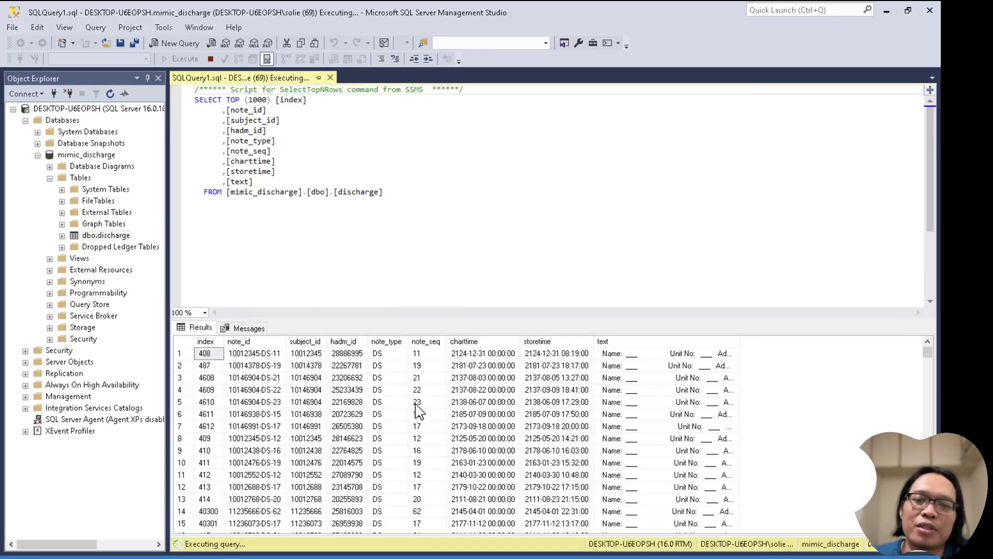
Step: Enlarge the query results pane, then close the windoz remote session
{"action": "scroll", "coordinate": [433, 409], "scroll_direction": "up", "scroll_amount": 20}
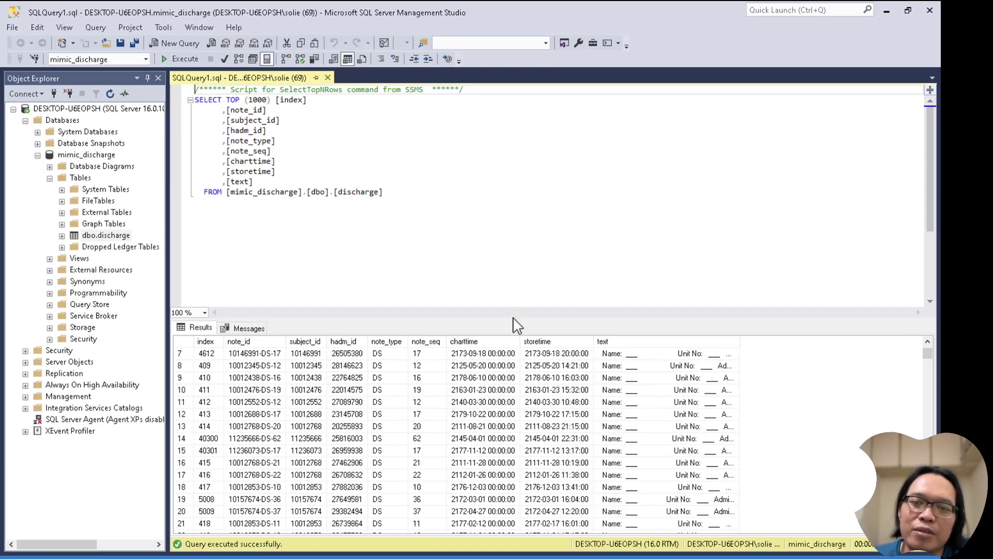
{"action": "left_click_drag", "start_coordinate": [512, 317], "coordinate": [508, 232]}
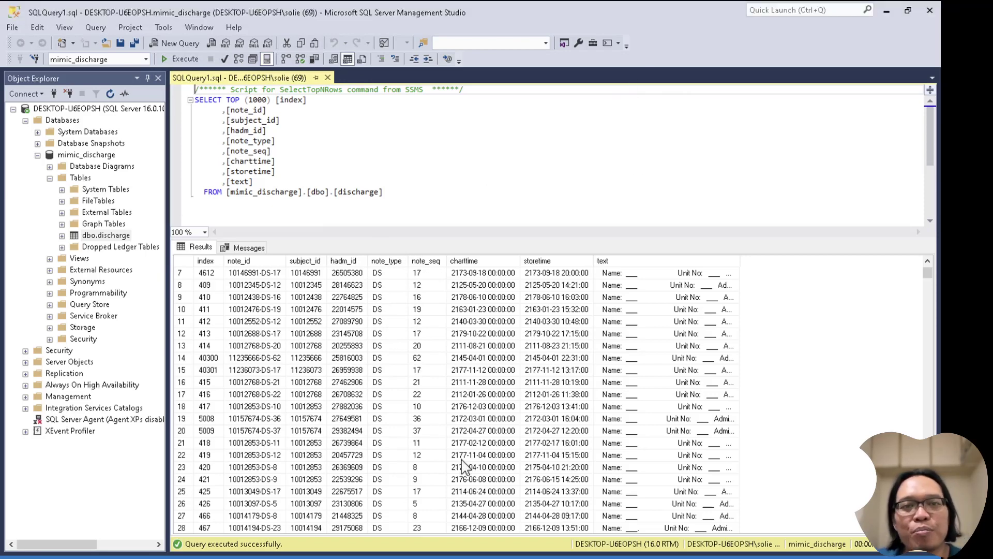
{"action": "left_click", "coordinate": [9, 10]}
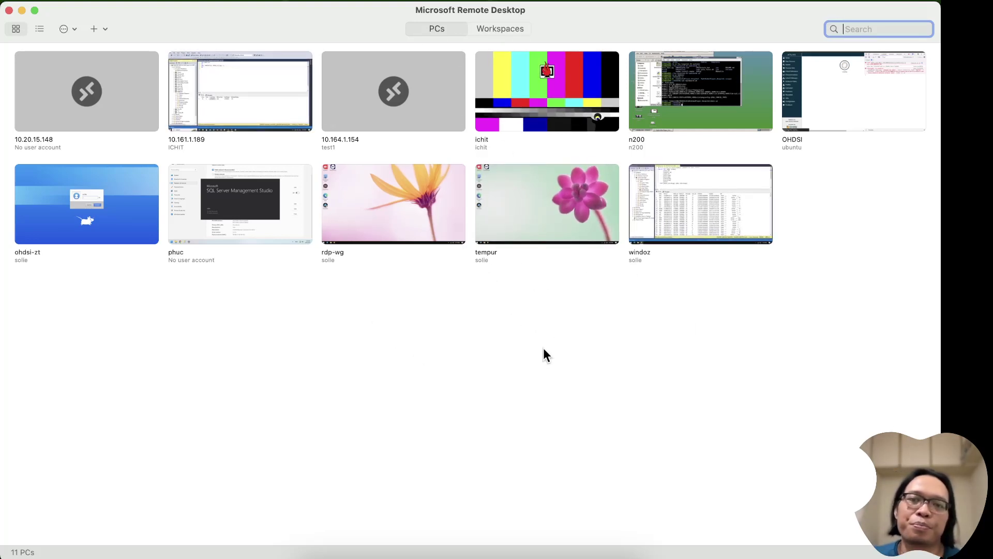
Step: Open ohdsi-zt's PC settings and compare them with solnetz's members, where ohdsi_server is 192.168.193.193
{"action": "left_click", "coordinate": [123, 194]}
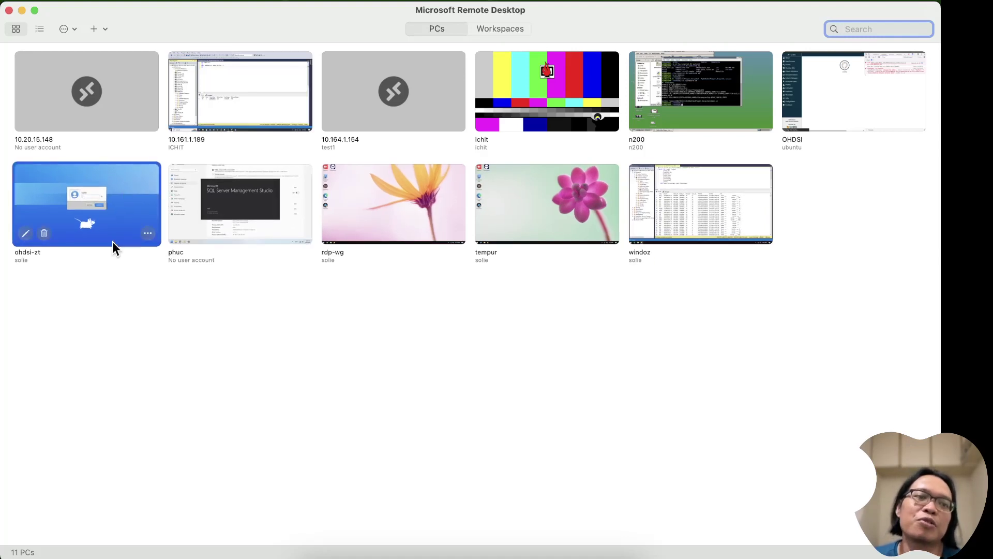
{"action": "left_click", "coordinate": [26, 235]}
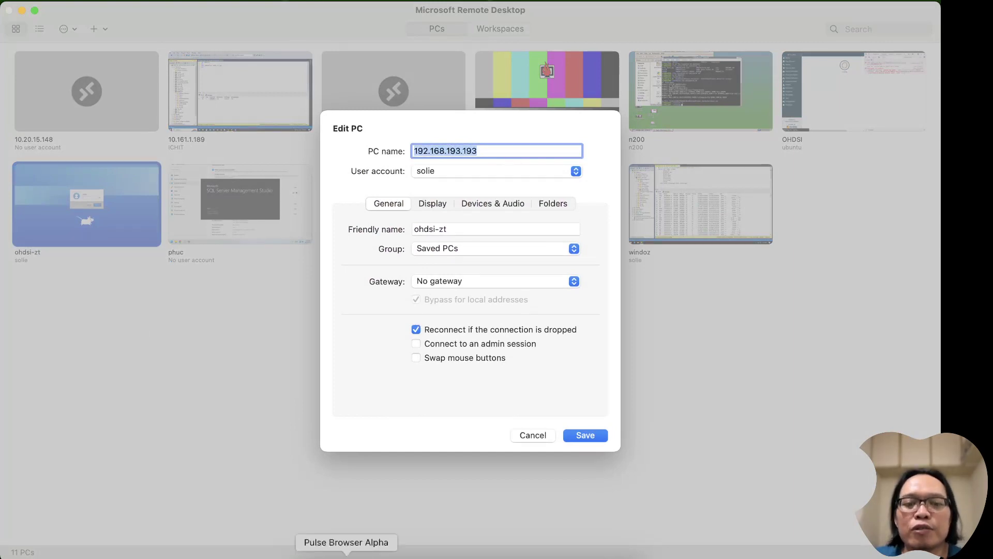
{"action": "left_click", "coordinate": [347, 555]}
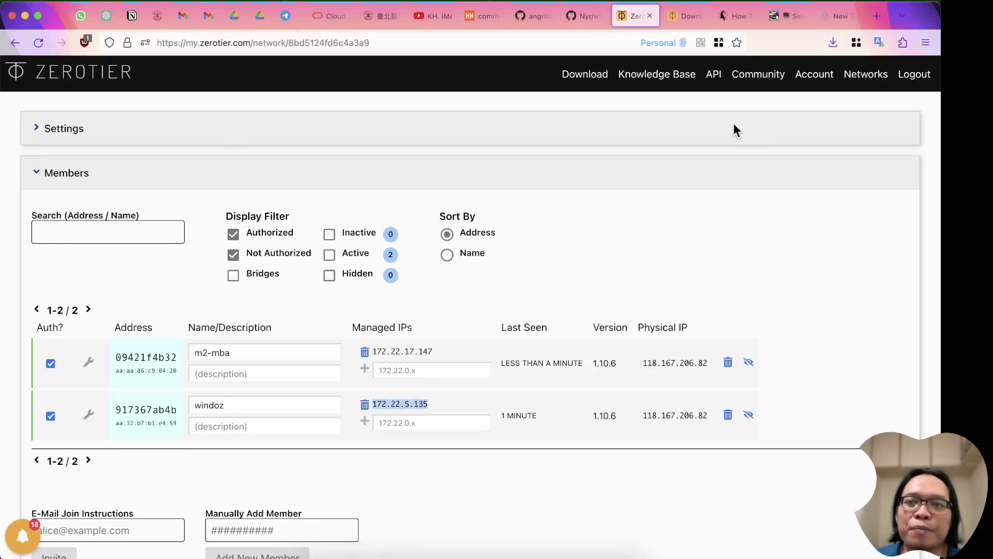
{"action": "left_click", "coordinate": [859, 78]}
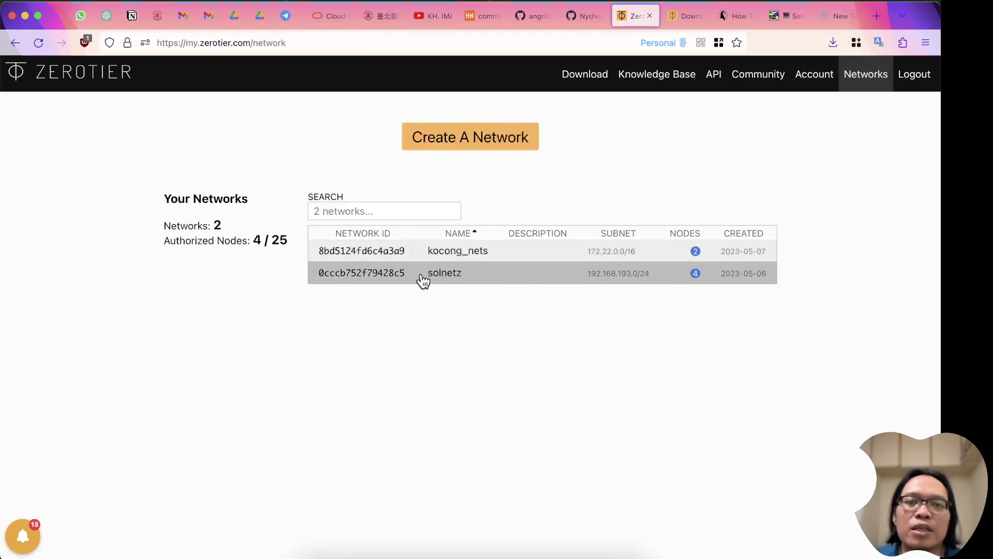
{"action": "left_click", "coordinate": [475, 273]}
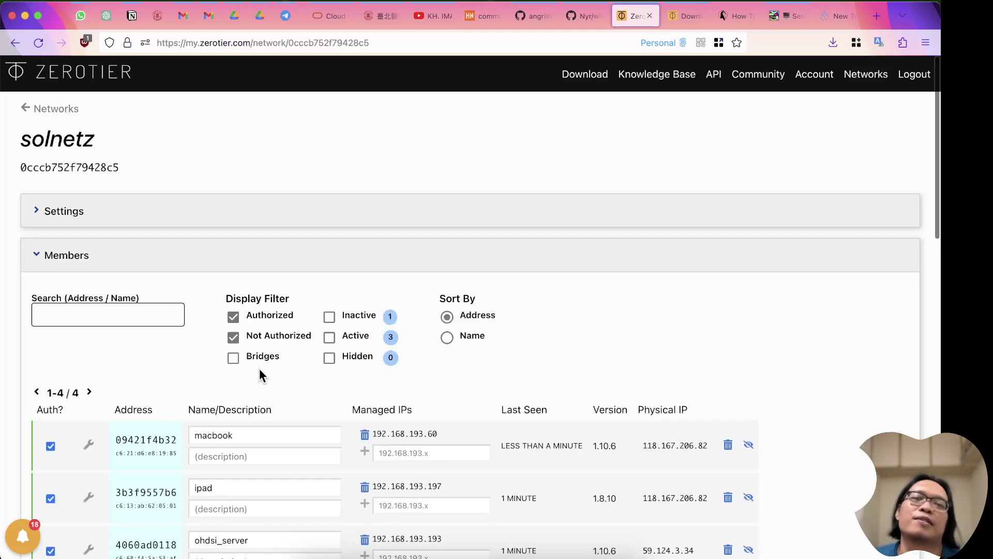
{"action": "scroll", "coordinate": [328, 389], "scroll_direction": "down", "scroll_amount": 5}
{"action": "scroll", "coordinate": [328, 390], "scroll_direction": "down", "scroll_amount": 2}
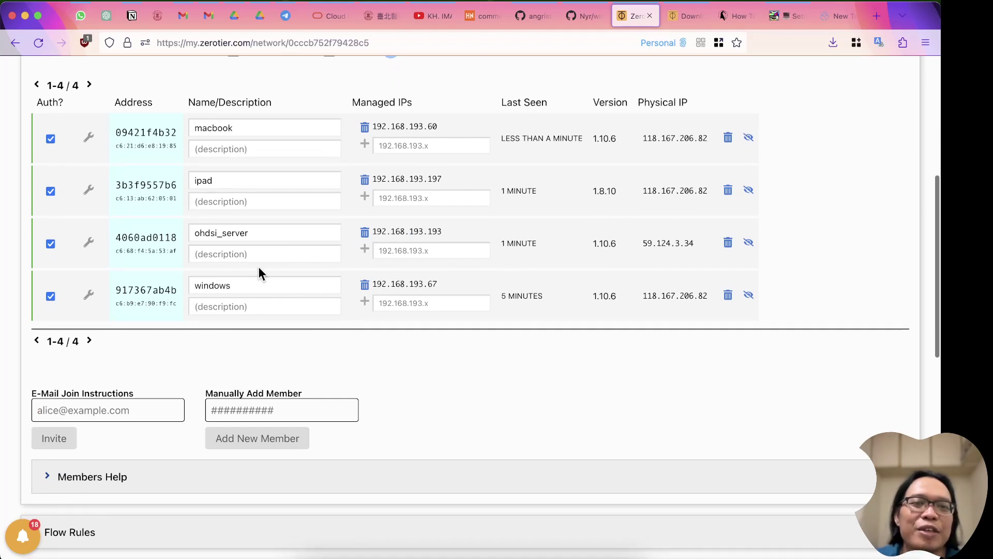
{"action": "scroll", "coordinate": [203, 239], "scroll_direction": "up", "scroll_amount": 6}
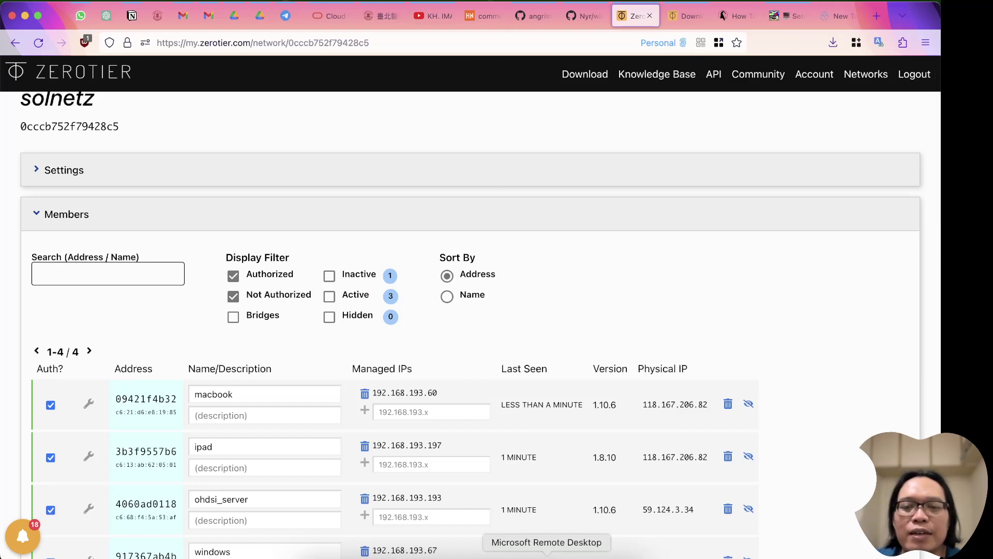
{"action": "left_click", "coordinate": [547, 555]}
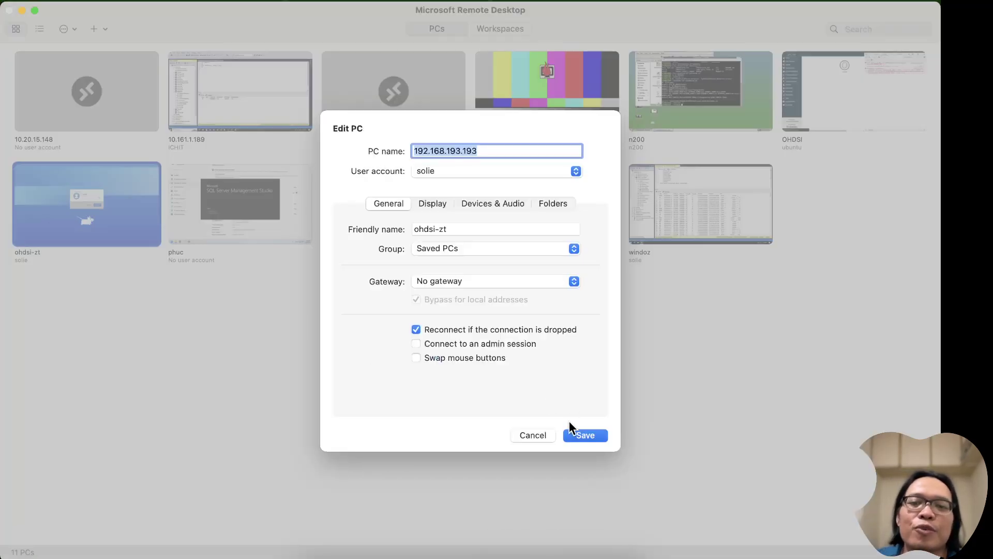
Step: Connect to ohdsi-zt, accept the certificate warning, and unlock the desktop with the account password
{"action": "left_click", "coordinate": [533, 436]}
{"action": "double_click", "coordinate": [80, 186]}
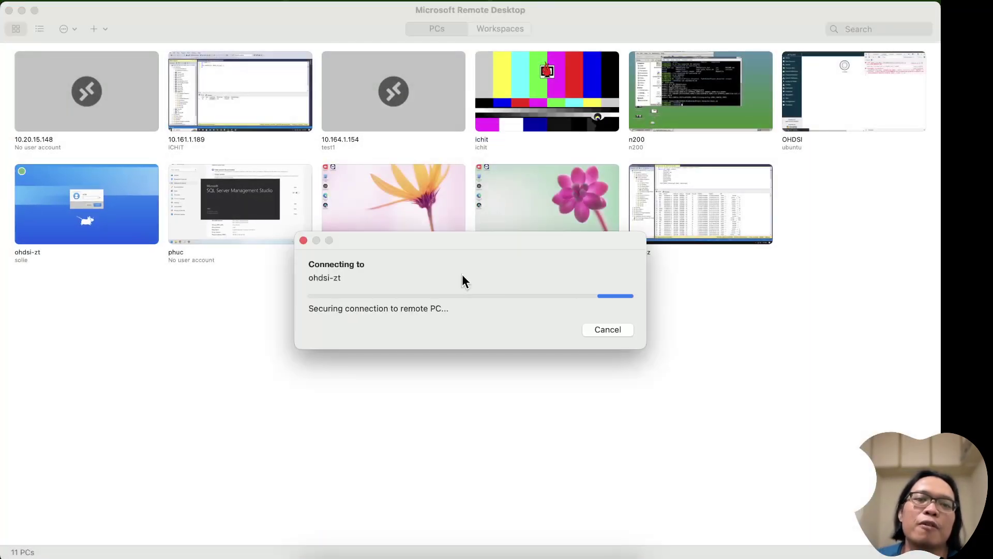
{"action": "left_click", "coordinate": [620, 341]}
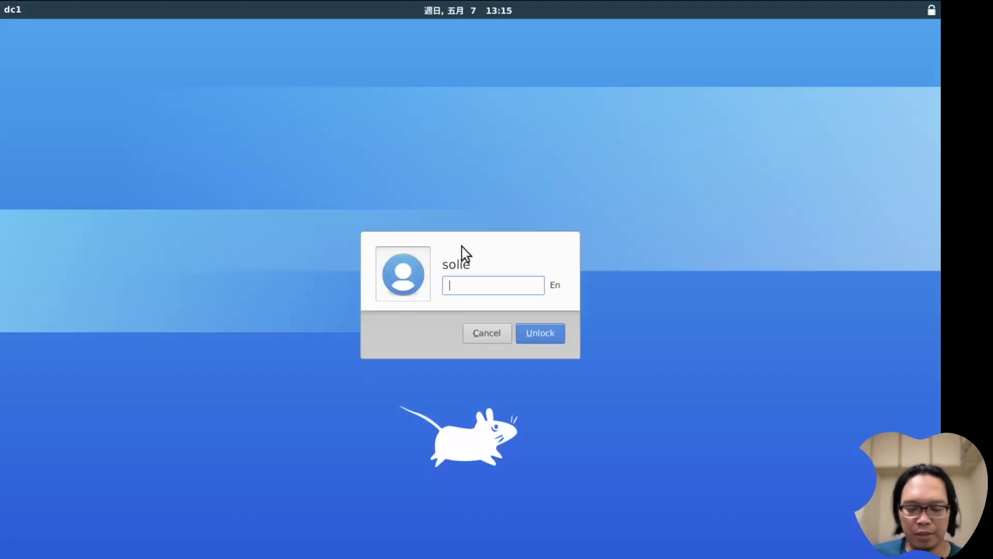
{"action": "type", "text": "••••••"}
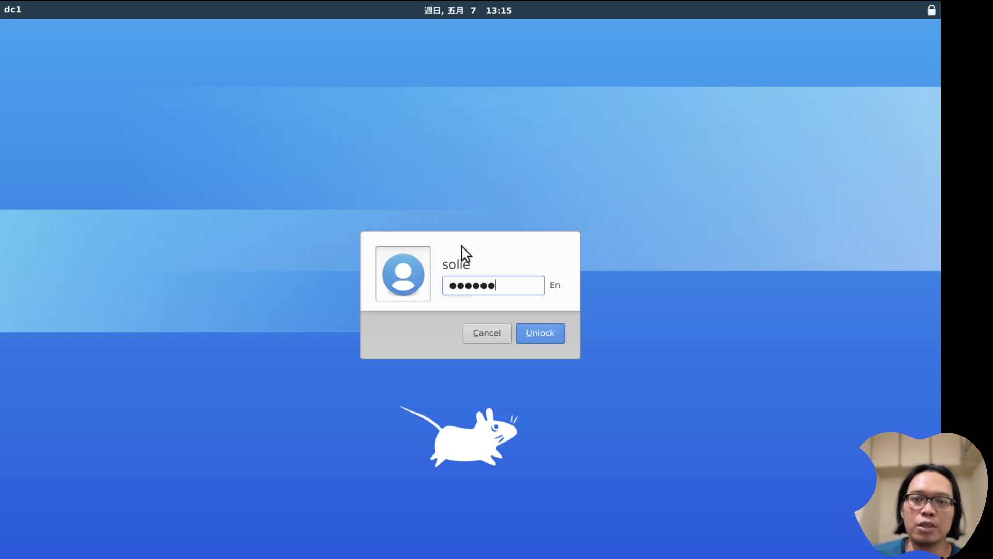
{"action": "type", "text": "•"}
{"action": "key", "text": "Return"}
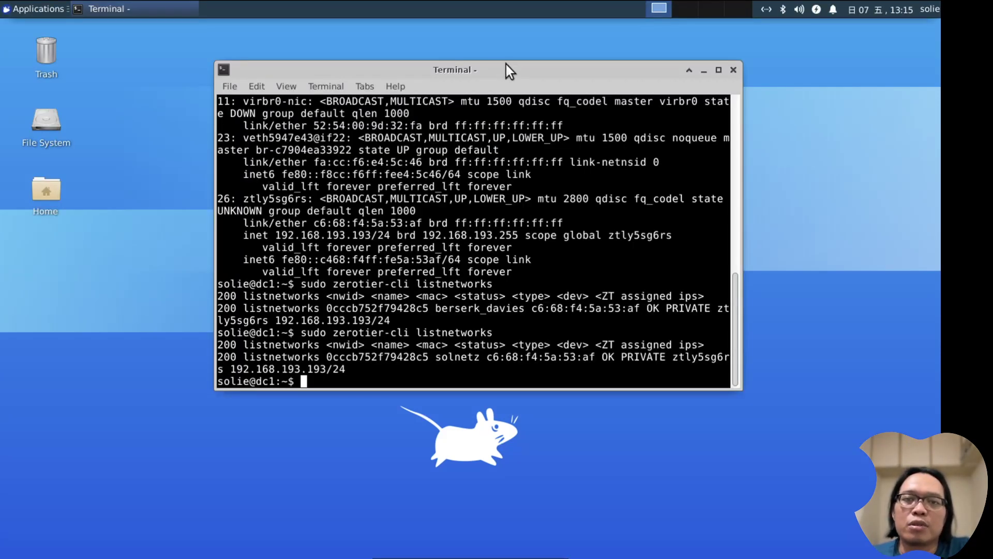
Step: Rerun zerotier-cli listnetworks showing solnetz at 192.168.193.193, then close the session
{"action": "left_click_drag", "start_coordinate": [586, 159], "coordinate": [551, 140]}
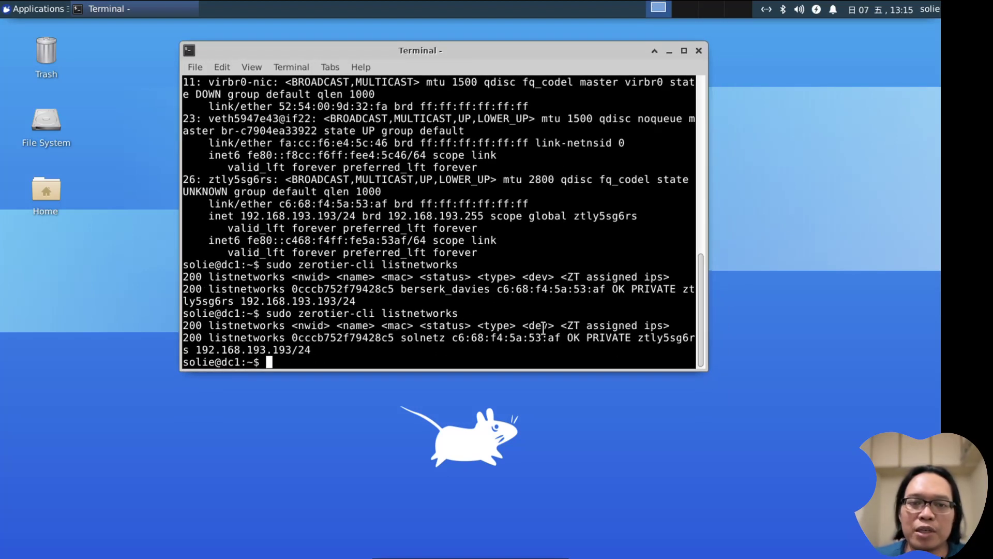
{"action": "key", "text": "Up"}
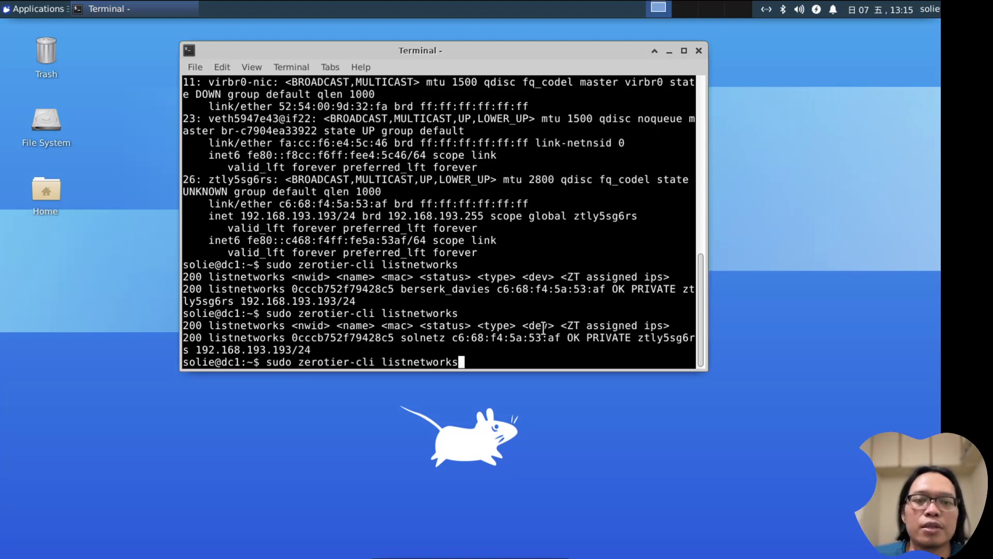
{"action": "key", "text": "Return"}
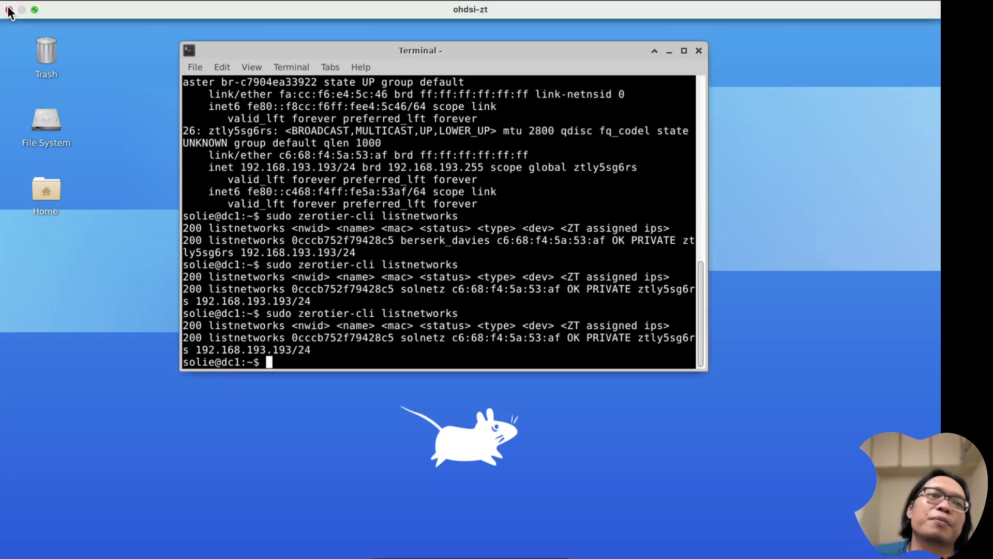
{"action": "left_click", "coordinate": [9, 11]}
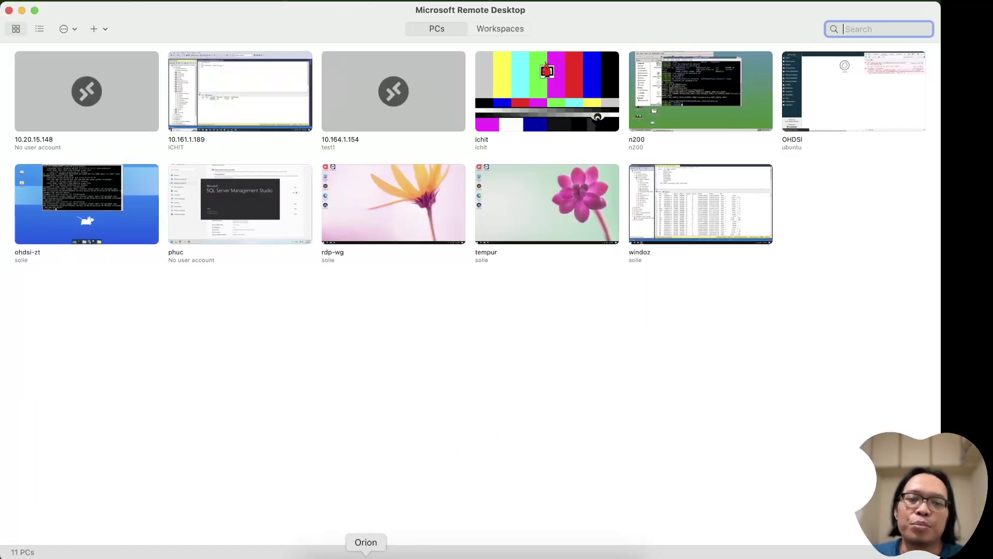
Step: Recheck the solnetz members in ZeroTier Central, then connect to the tempur PC
{"action": "left_click", "coordinate": [346, 554]}
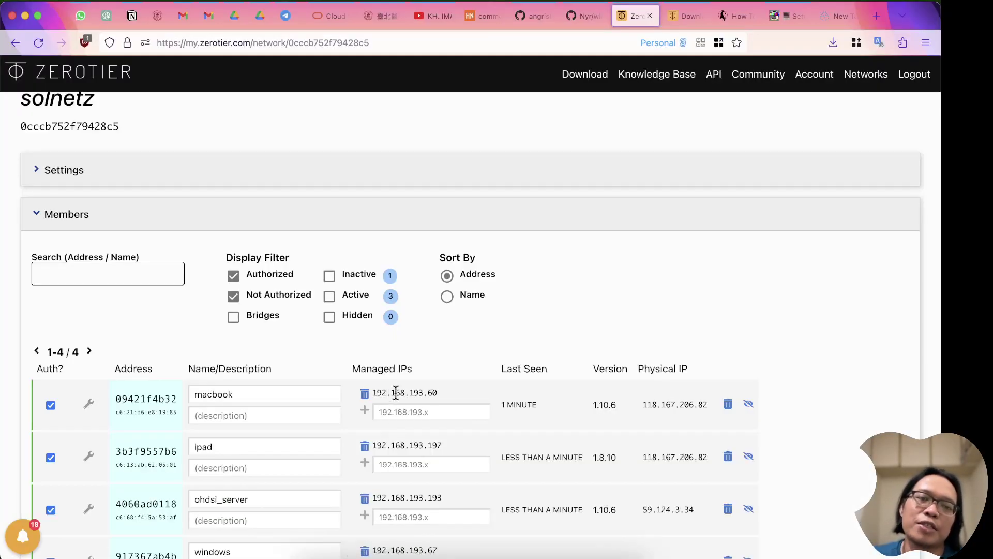
{"action": "scroll", "coordinate": [477, 396], "scroll_direction": "down", "scroll_amount": 5}
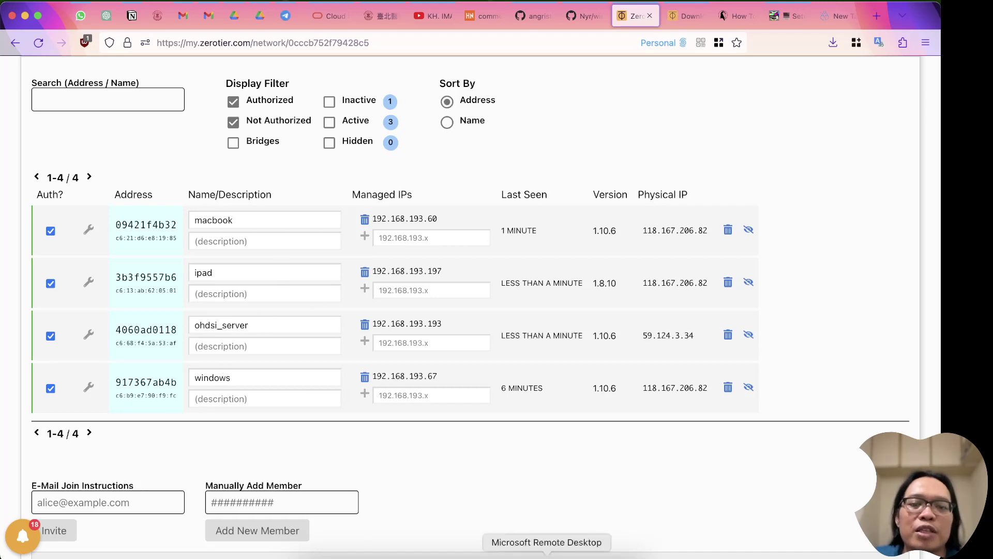
{"action": "left_click", "coordinate": [547, 552]}
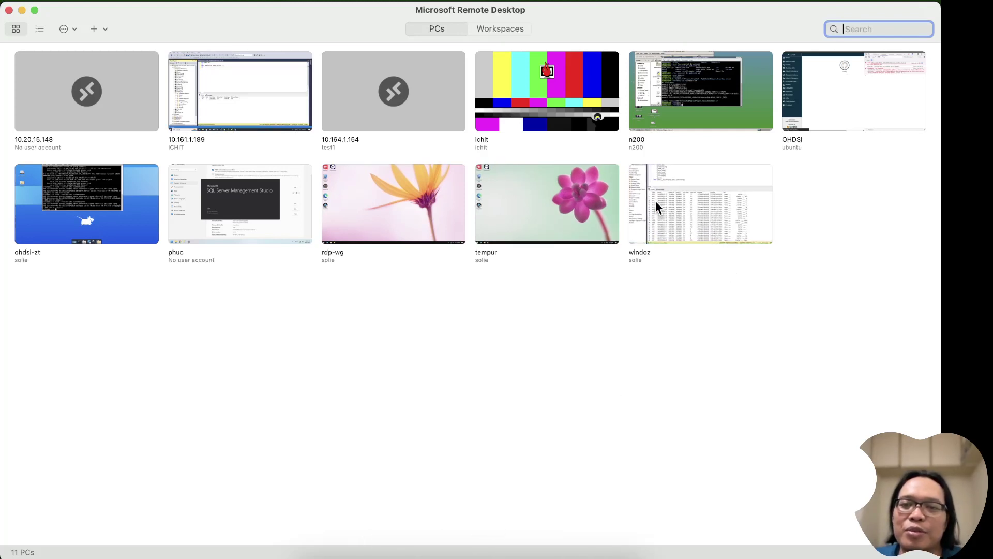
{"action": "double_click", "coordinate": [533, 198]}
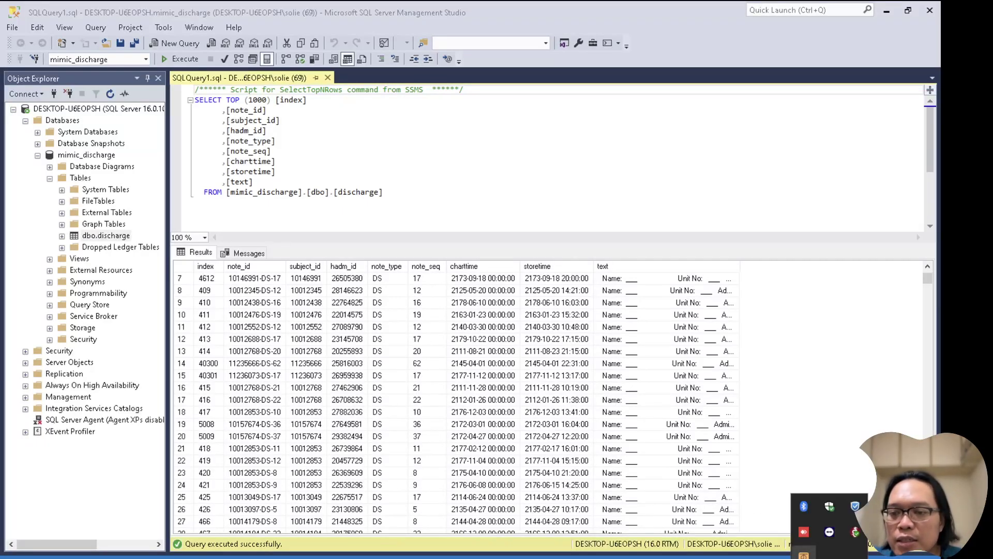
Step: Reconnect tempur to ZeroTier network 0cccb752f79428c5, allowing the PC to be discoverable
{"action": "left_click", "coordinate": [804, 554]}
{"action": "mouse_move", "coordinate": [812, 503]}
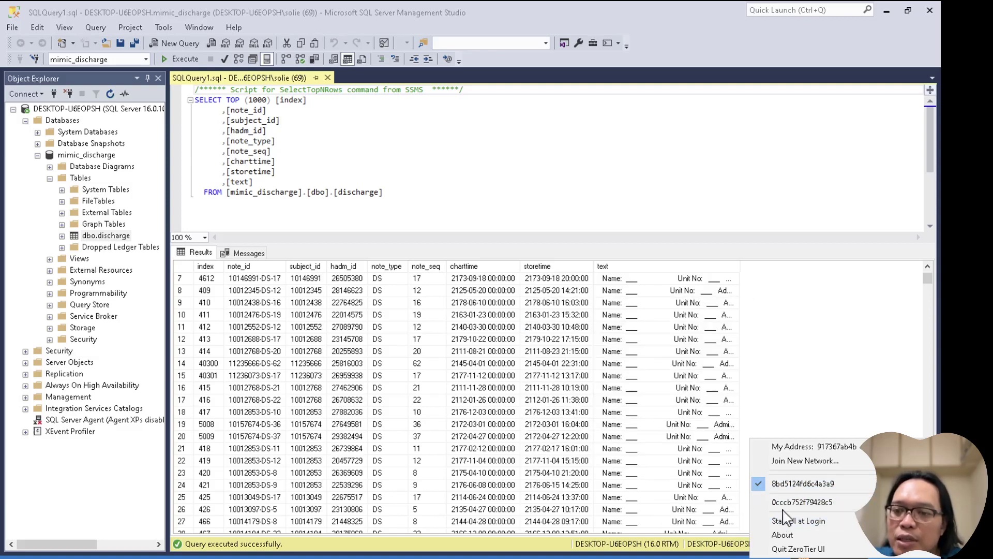
{"action": "left_click", "coordinate": [747, 500]}
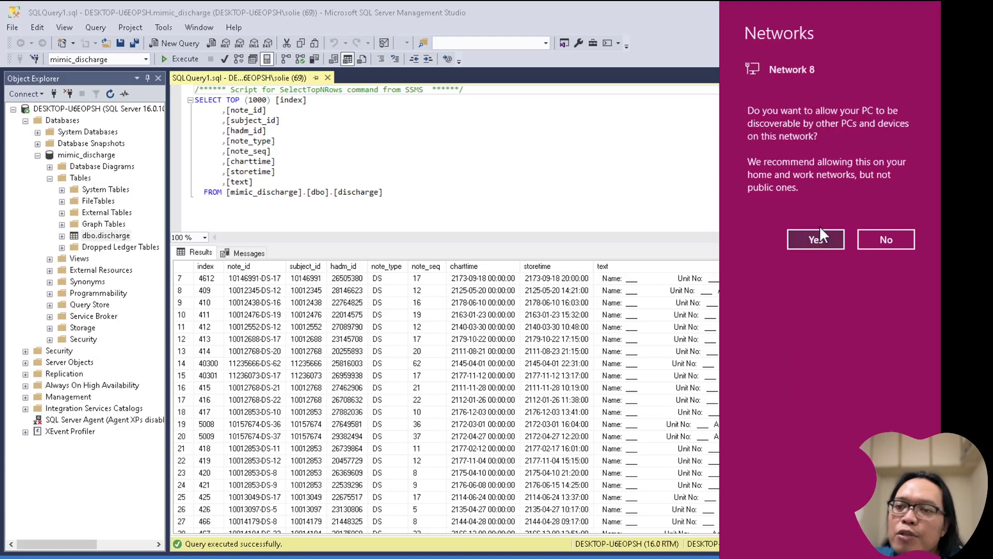
{"action": "left_click", "coordinate": [816, 239]}
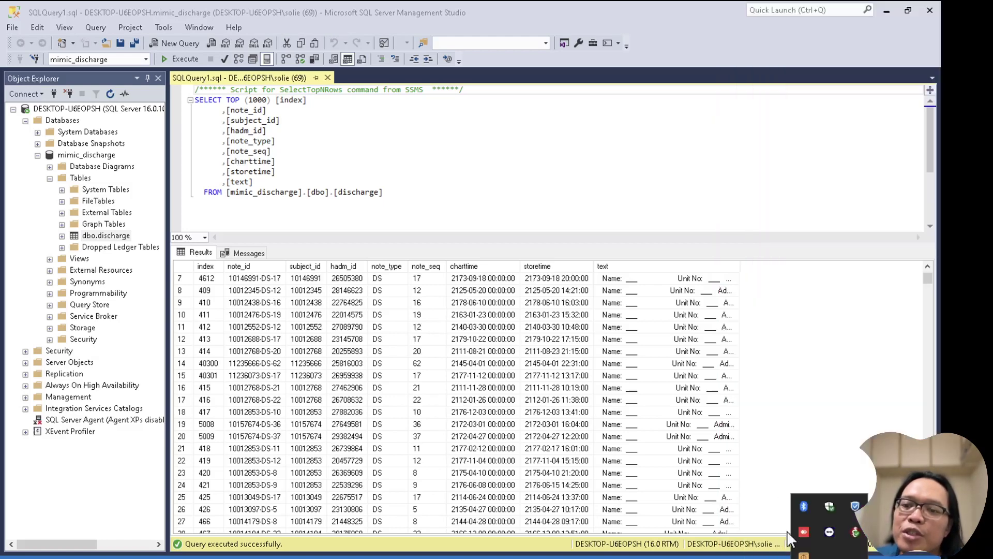
Step: Restore the SSMS window, leave the tempur session, and bring up ZeroTier Central's members
{"action": "left_click", "coordinate": [804, 552]}
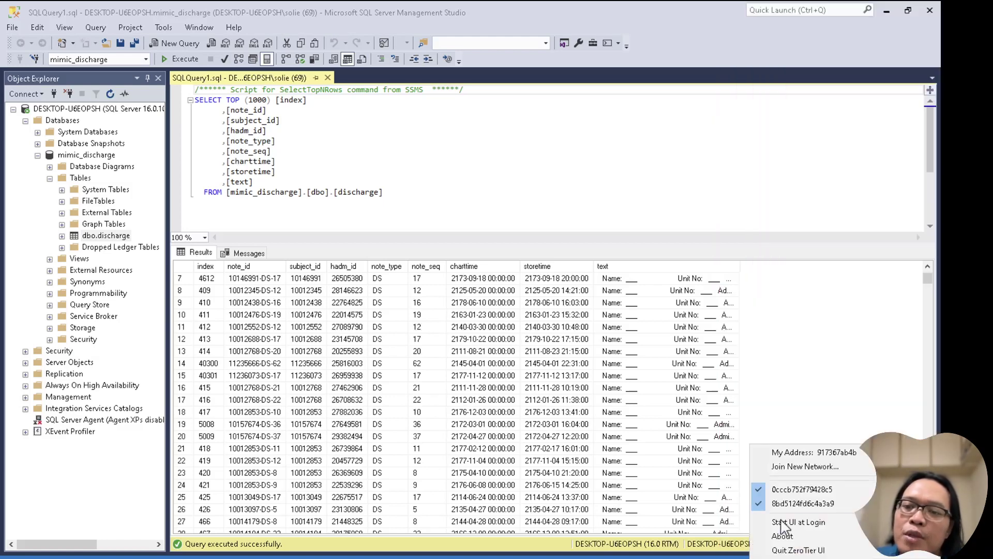
{"action": "mouse_move", "coordinate": [785, 497]}
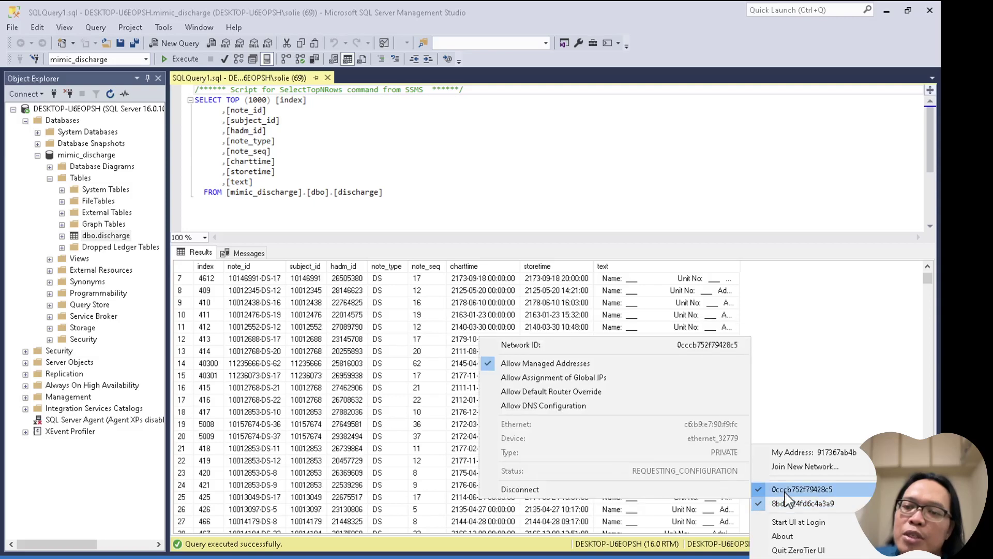
{"action": "left_click", "coordinate": [779, 343]}
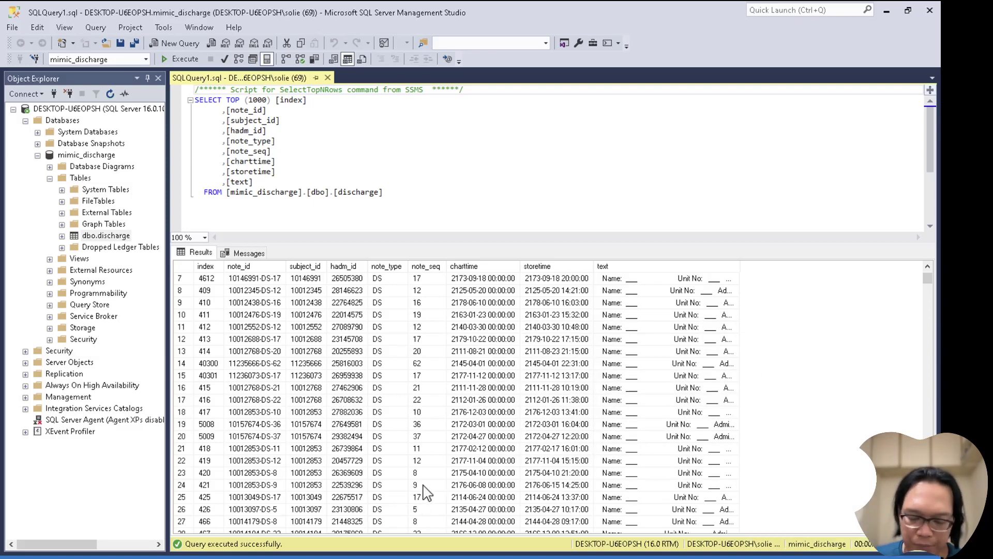
{"action": "key", "text": "super+Down"}
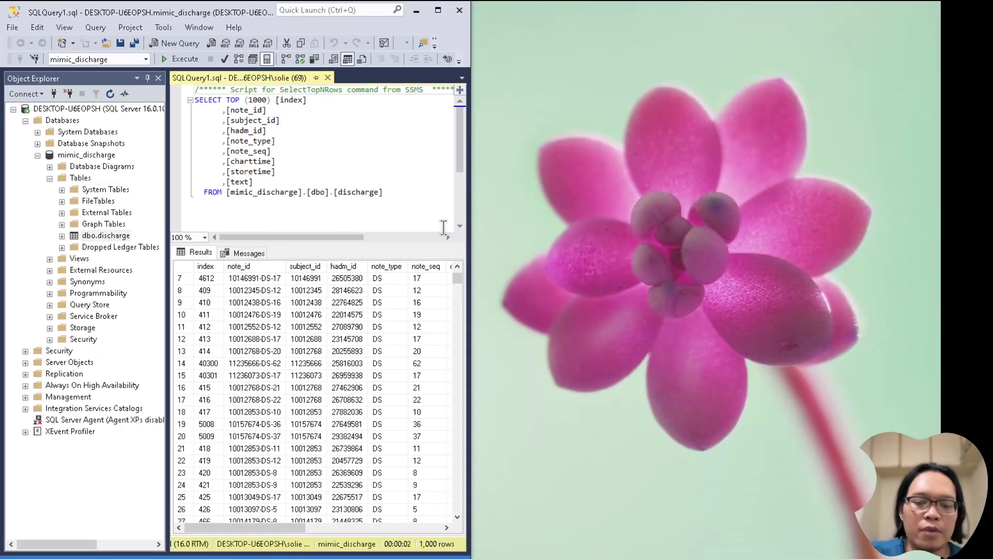
{"action": "key", "text": "ctrl+Left"}
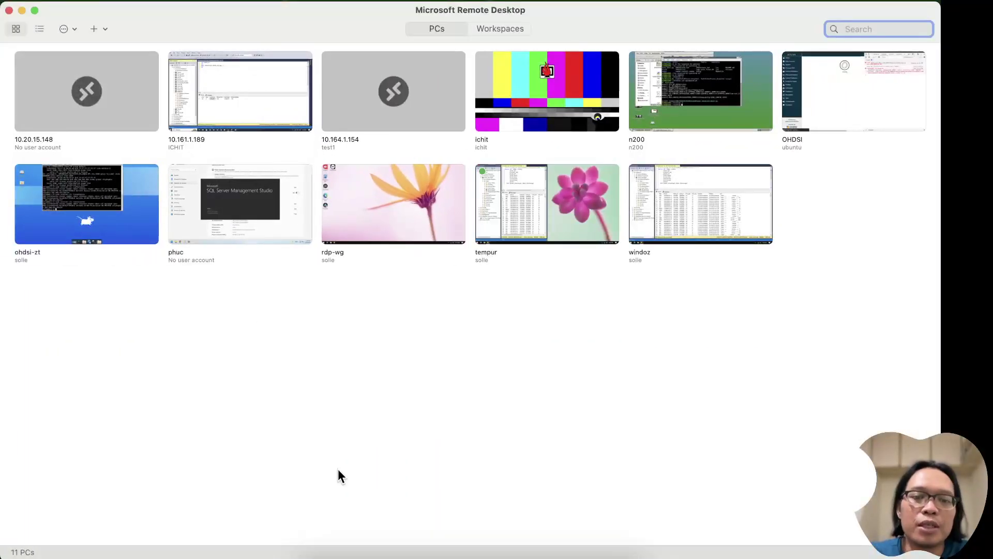
{"action": "left_click", "coordinate": [346, 557]}
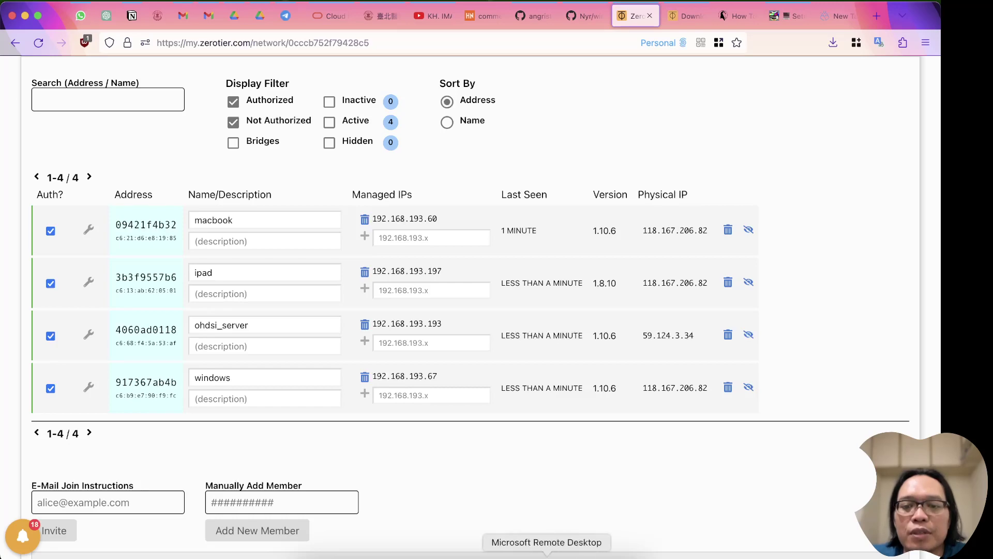
Step: Reconnect to tempur, check its ZeroTier menu, maximize SSMS, and return to the ZeroTier members
{"action": "left_click", "coordinate": [547, 556]}
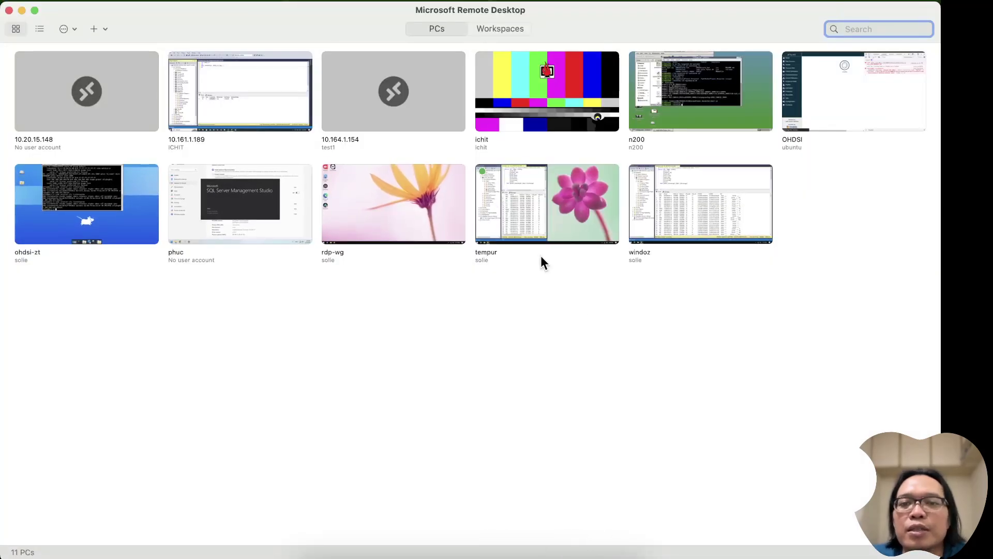
{"action": "double_click", "coordinate": [505, 194]}
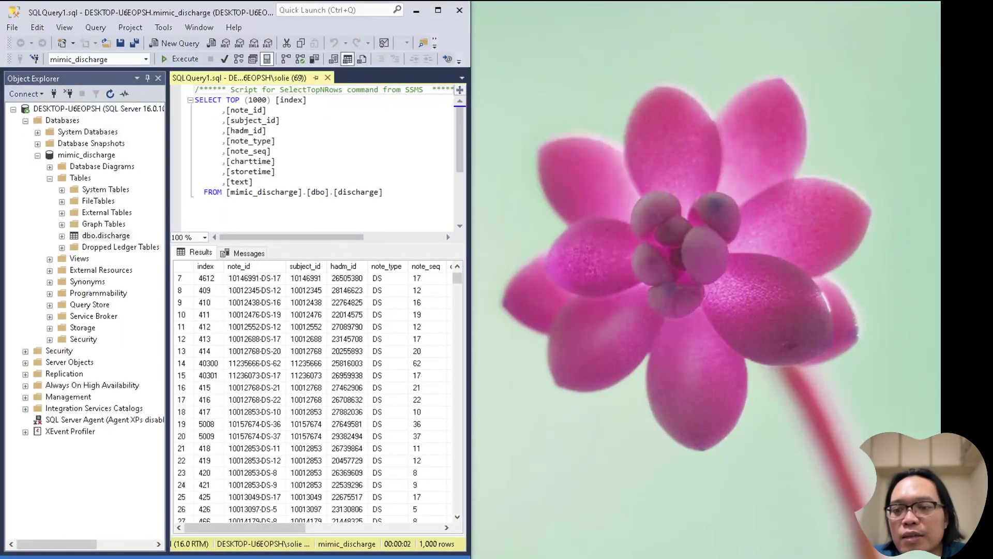
{"action": "left_click", "coordinate": [805, 554]}
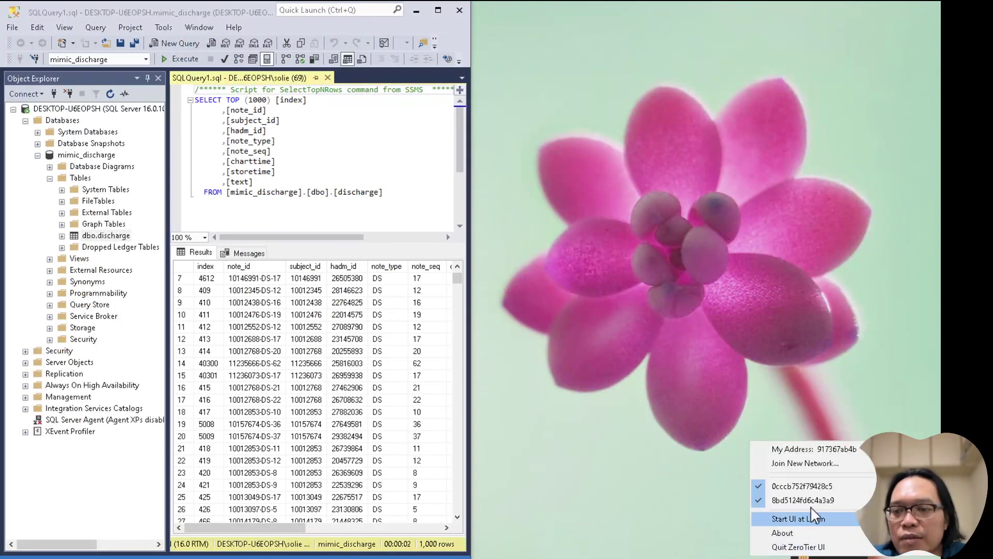
{"action": "mouse_move", "coordinate": [807, 486]}
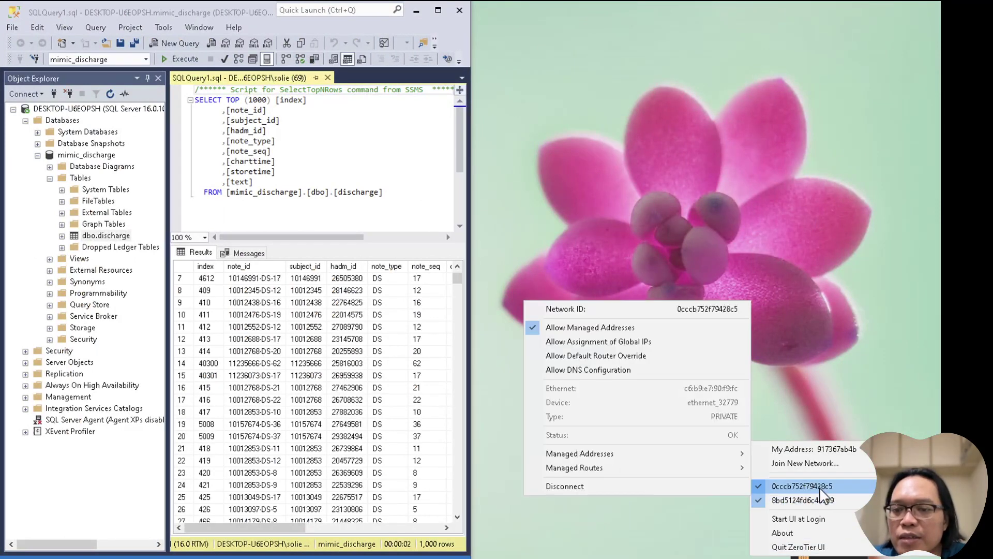
{"action": "left_click", "coordinate": [698, 522]}
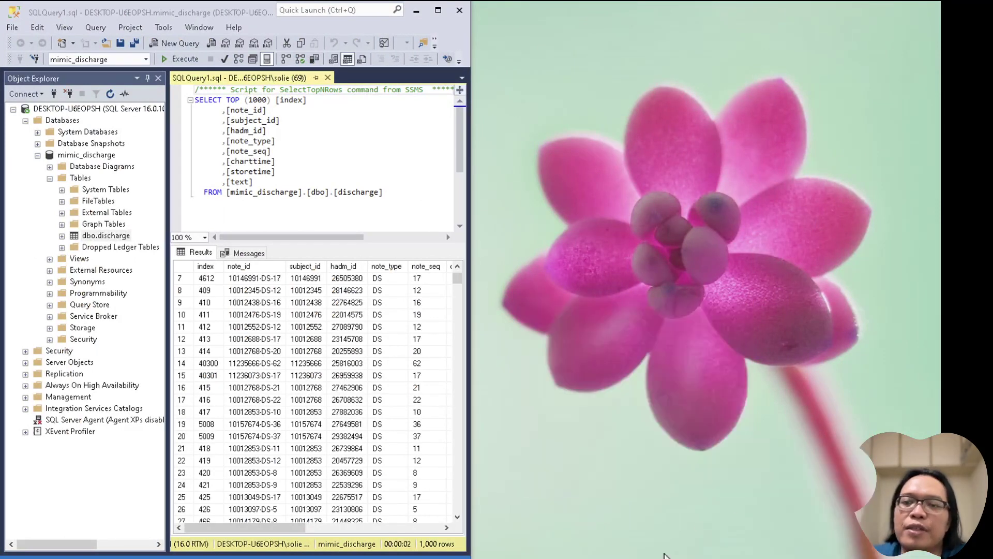
{"action": "left_click", "coordinate": [438, 10]}
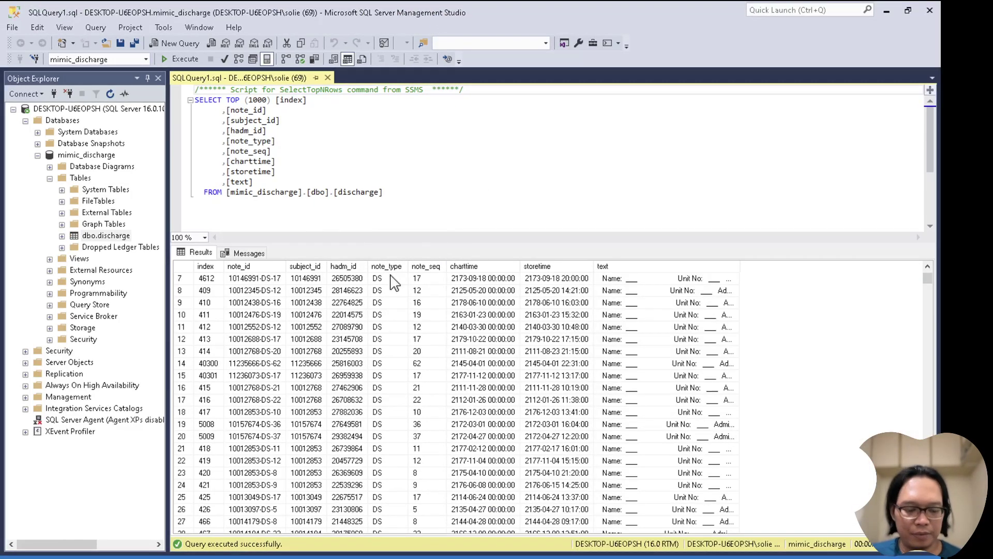
{"action": "key", "text": "super+Tab"}
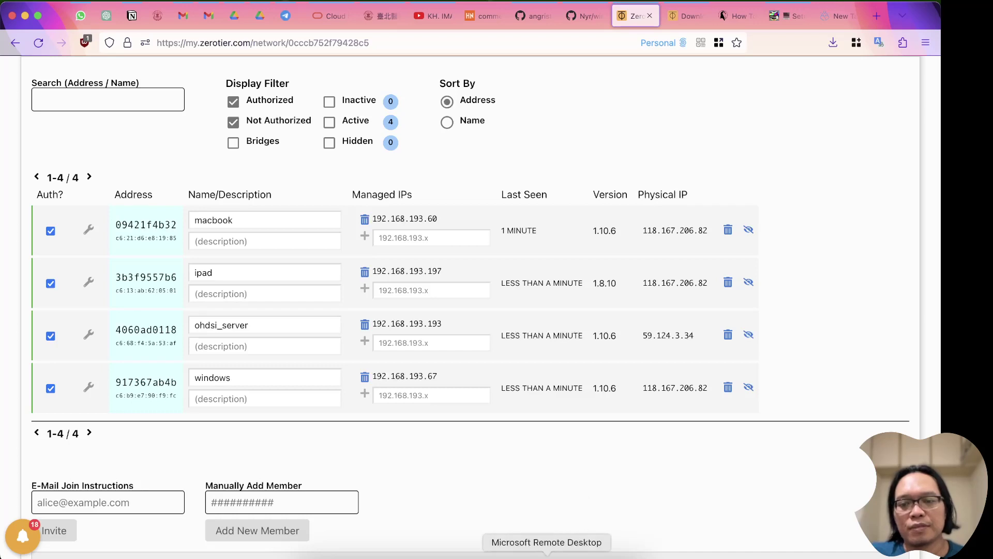
Step: Disconnect the tempur session in Microsoft Remote Desktop
{"action": "left_click", "coordinate": [547, 555]}
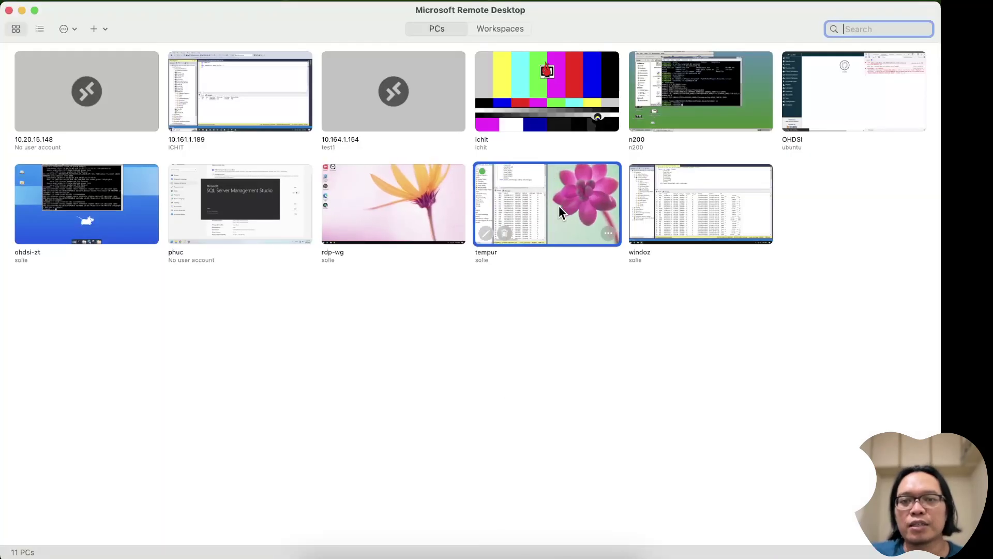
{"action": "left_click", "coordinate": [609, 233]}
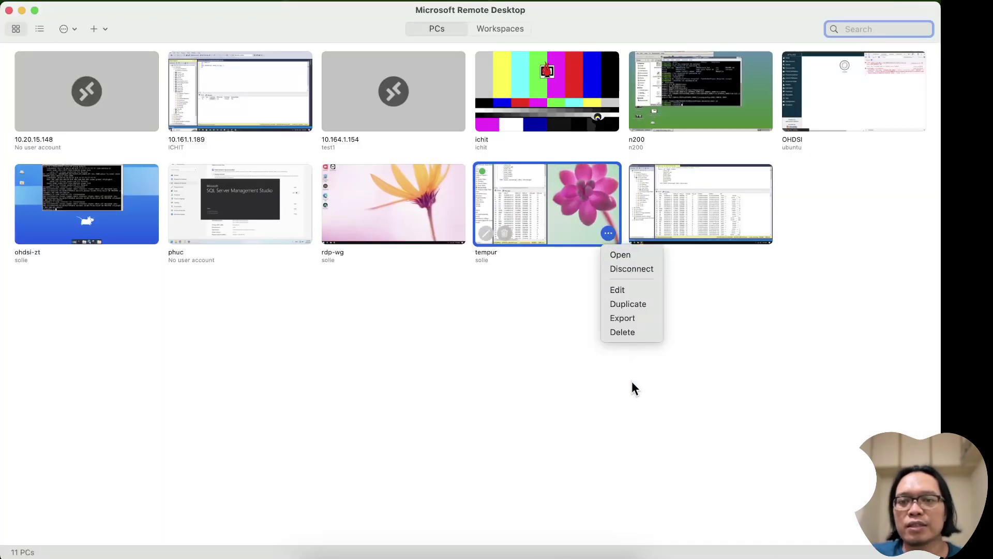
{"action": "left_click", "coordinate": [641, 269]}
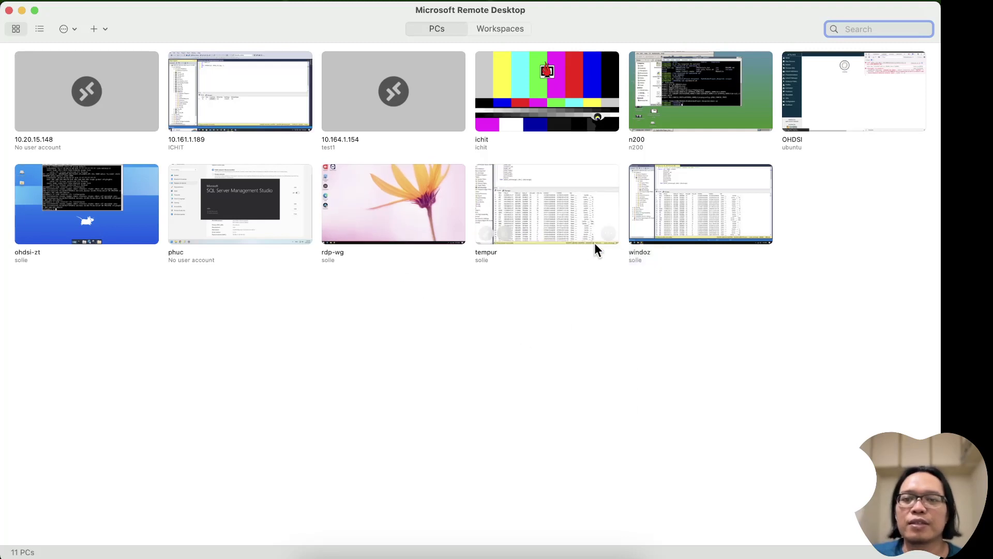
{"action": "left_click", "coordinate": [98, 30]}
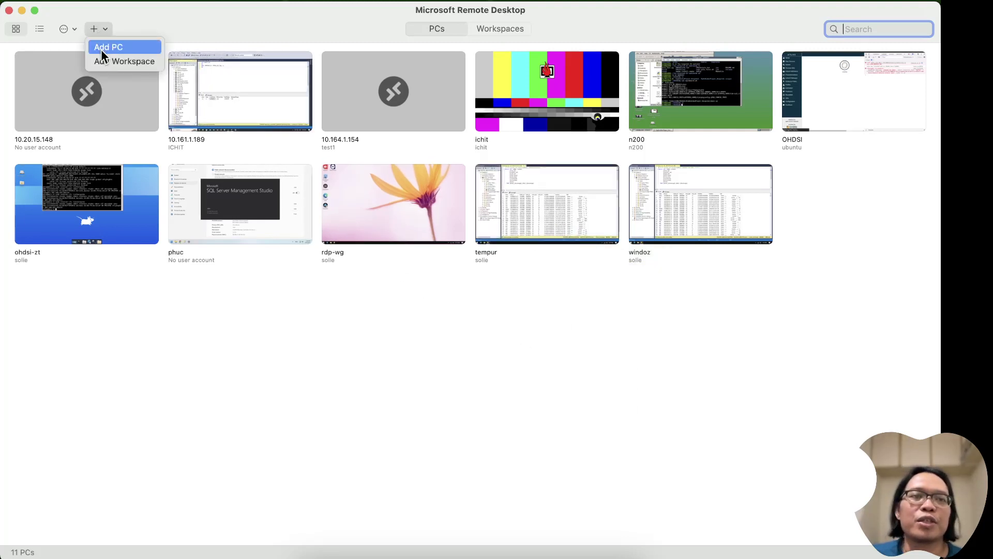
{"action": "left_click", "coordinate": [519, 410]}
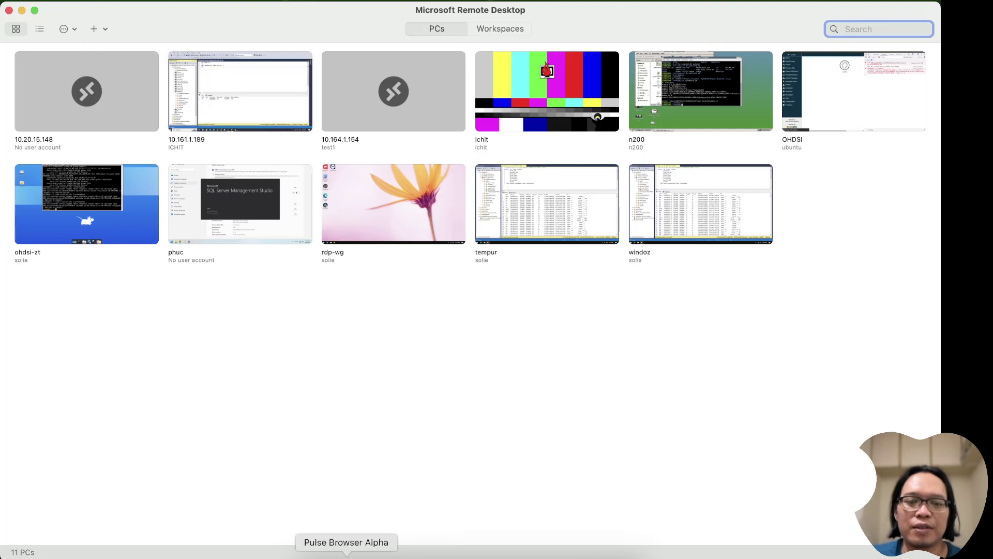
Step: Copy the windows member's IP 192.168.193.67 from ZeroTier Central's solnetz member page
{"action": "left_click", "coordinate": [346, 557]}
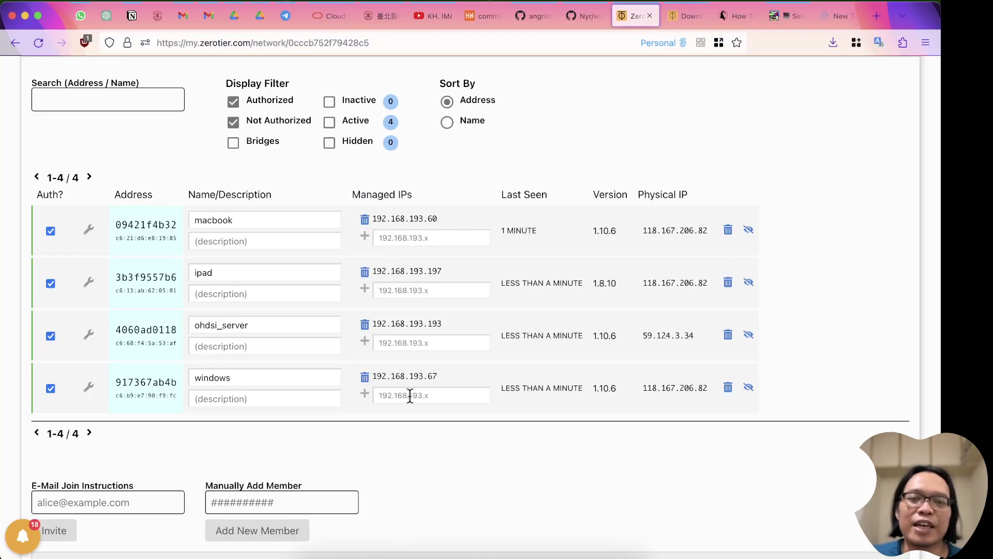
{"action": "mouse_move", "coordinate": [375, 377]}
{"action": "left_mouse_down"}
{"action": "mouse_move", "coordinate": [458, 378]}
{"action": "mouse_move", "coordinate": [367, 380]}
{"action": "left_mouse_up"}
{"action": "key", "text": "super+c"}
{"action": "left_click", "coordinate": [448, 379]}
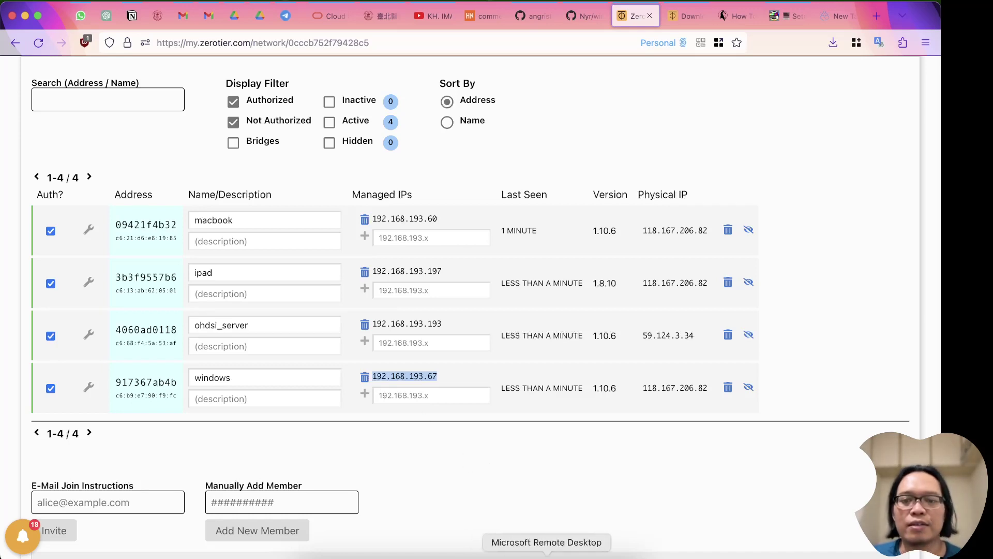
{"action": "left_click", "coordinate": [546, 553]}
{"action": "left_click", "coordinate": [101, 29]}
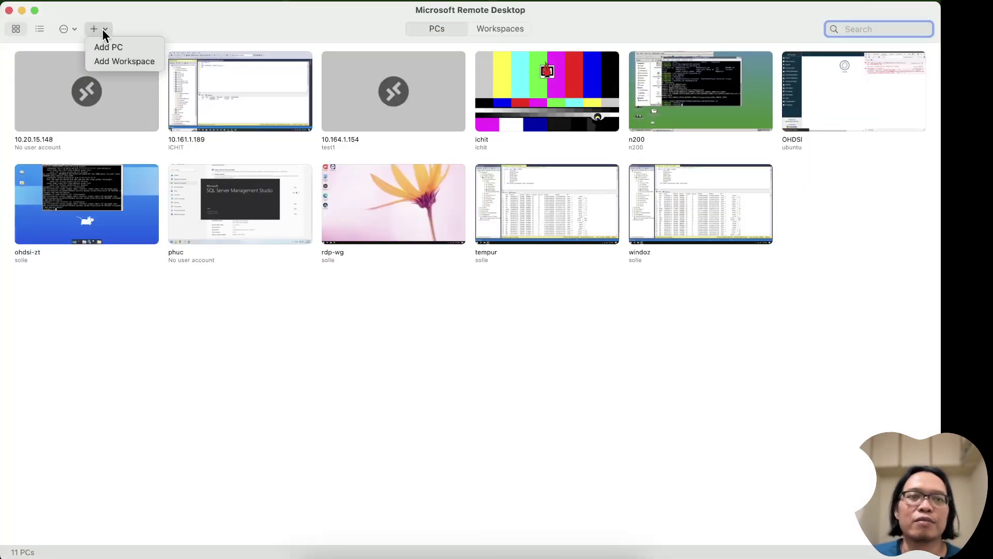
Step: Add a PC at 192.168.193.67 with the friendly name win-solnets
{"action": "left_click", "coordinate": [116, 45]}
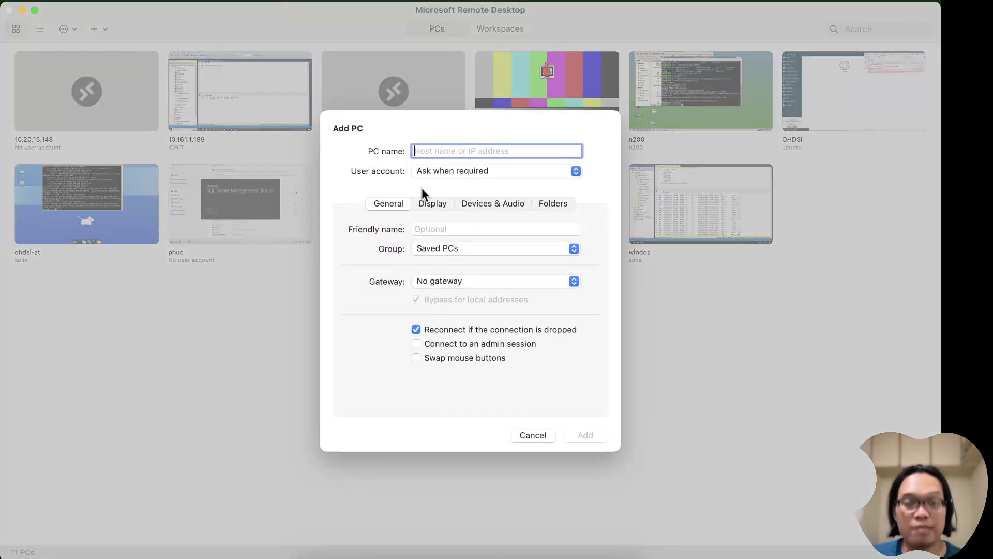
{"action": "key", "text": "super+v"}
{"action": "left_click", "coordinate": [464, 231]}
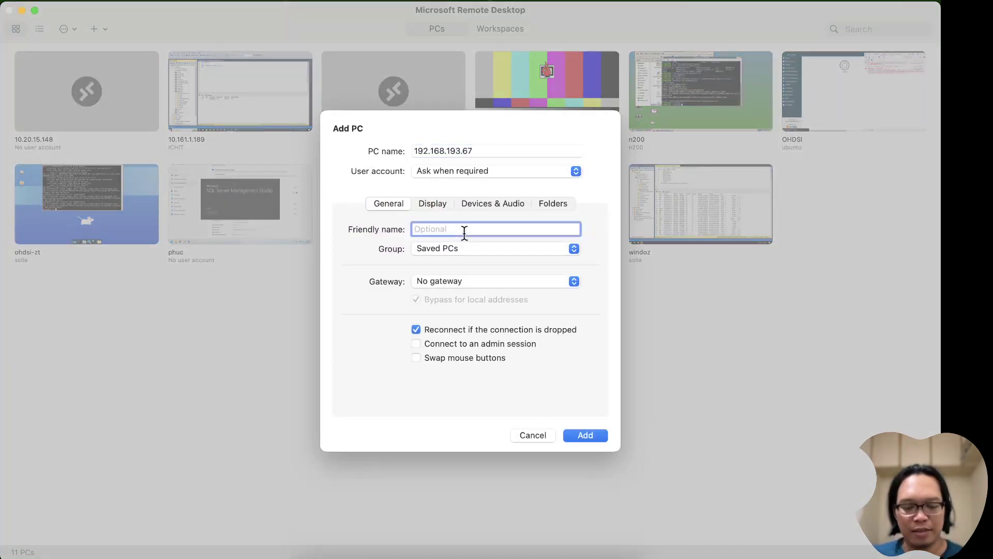
{"action": "type", "text": "sol"}
{"action": "key", "text": "BackSpace"}
{"action": "key", "text": "BackSpace"}
{"action": "key", "text": "BackSpace"}
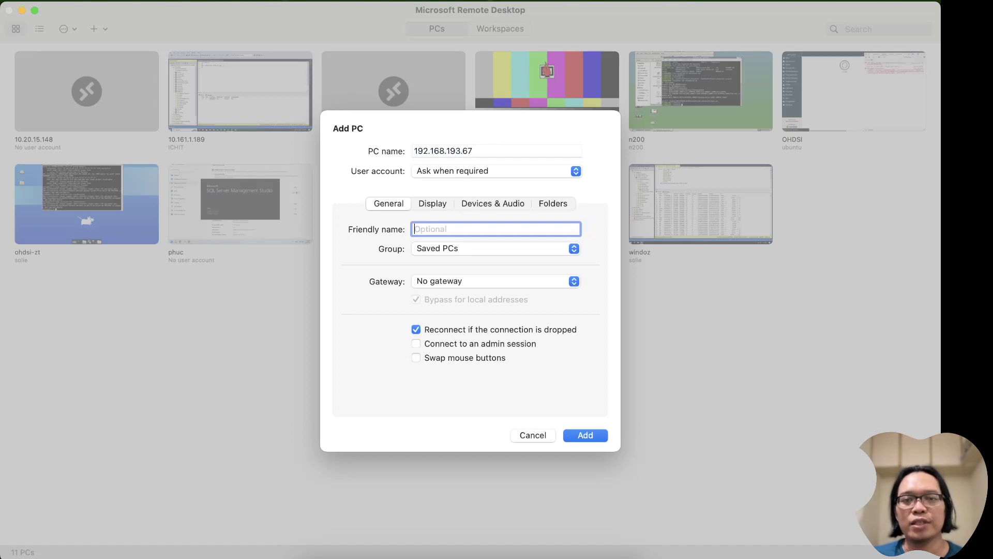
{"action": "type", "text": "win-so"}
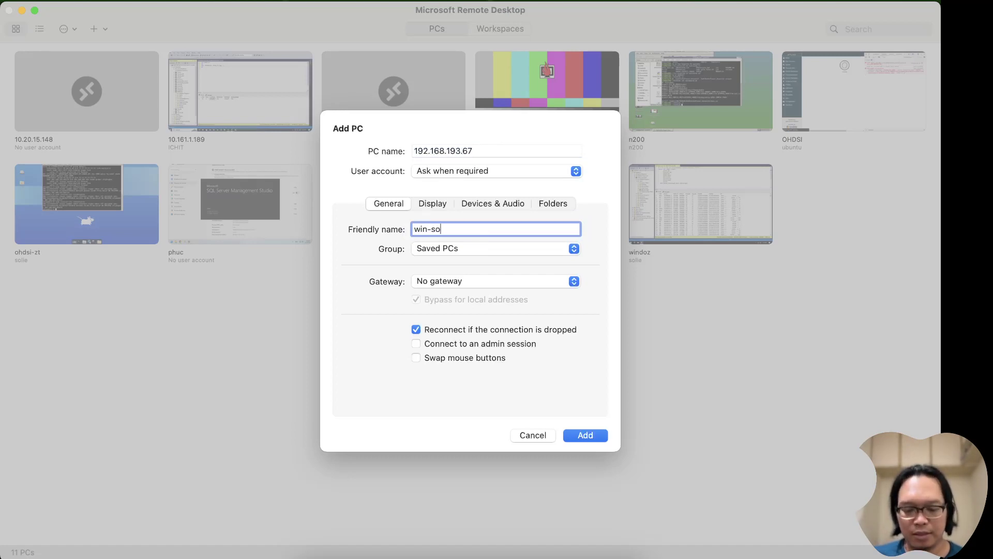
{"action": "type", "text": "lnets"}
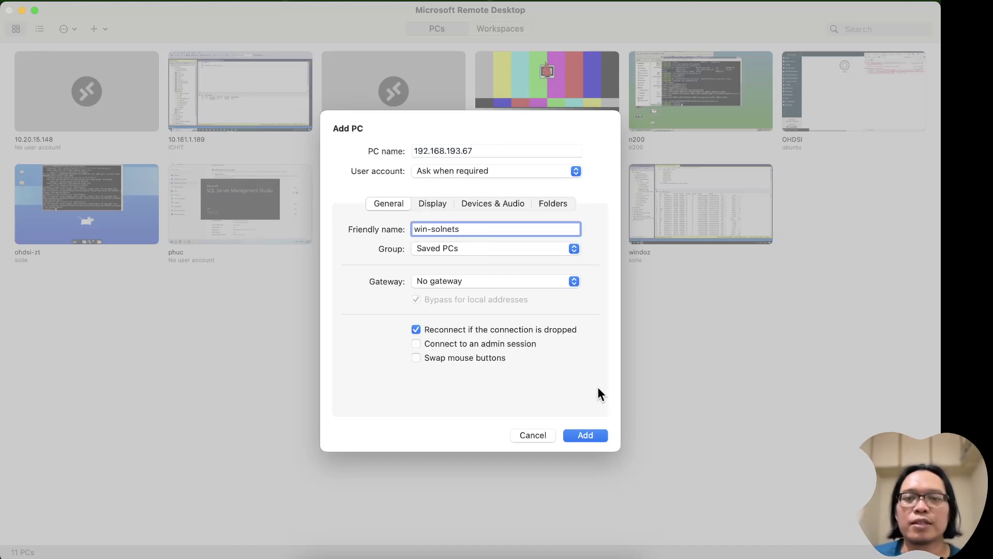
{"action": "left_click", "coordinate": [597, 438]}
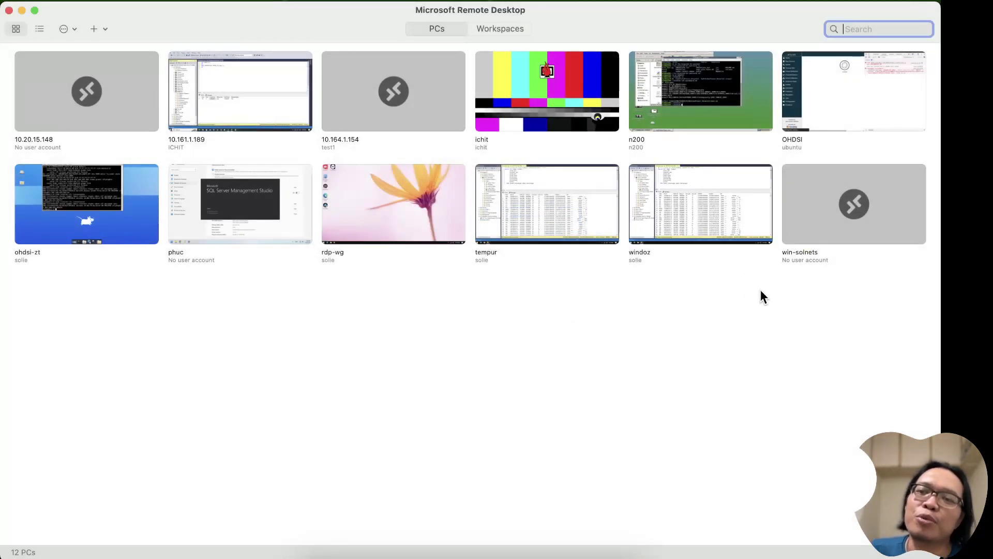
Step: Connect to win-solnets, entering the account username and password
{"action": "double_click", "coordinate": [809, 198]}
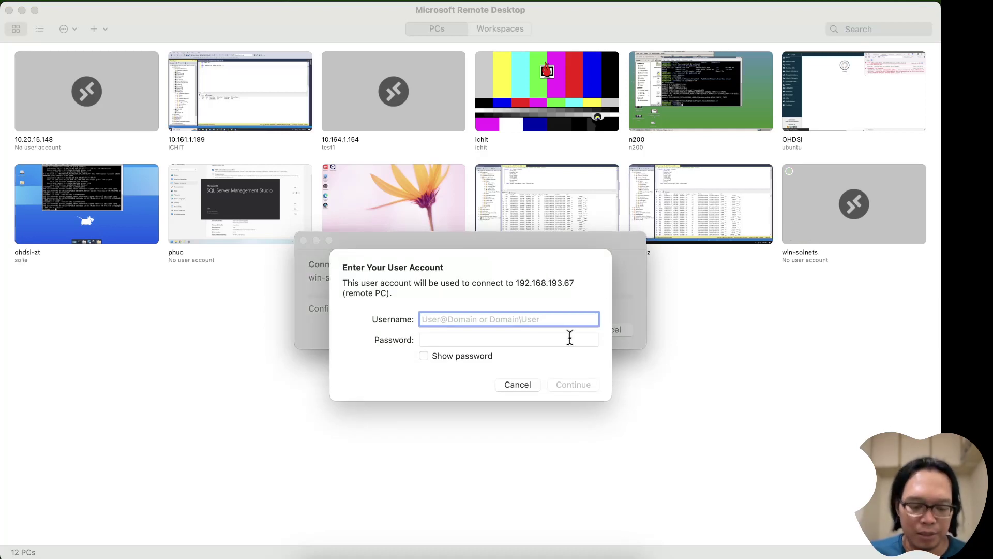
{"action": "type", "text": "solie"}
{"action": "key", "text": "Tab"}
{"action": "type", "text": "•"}
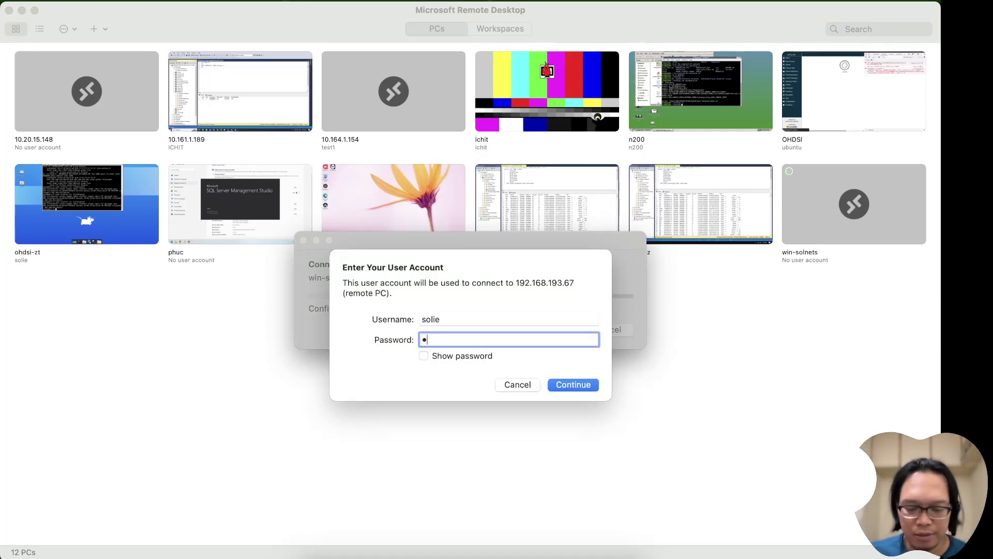
{"action": "type", "text": "•••••"}
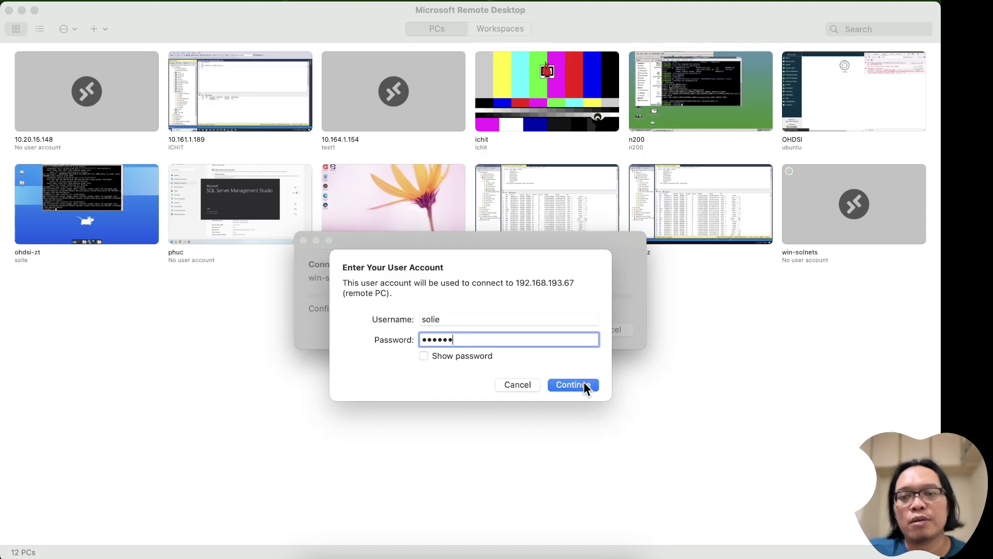
{"action": "left_click", "coordinate": [583, 385]}
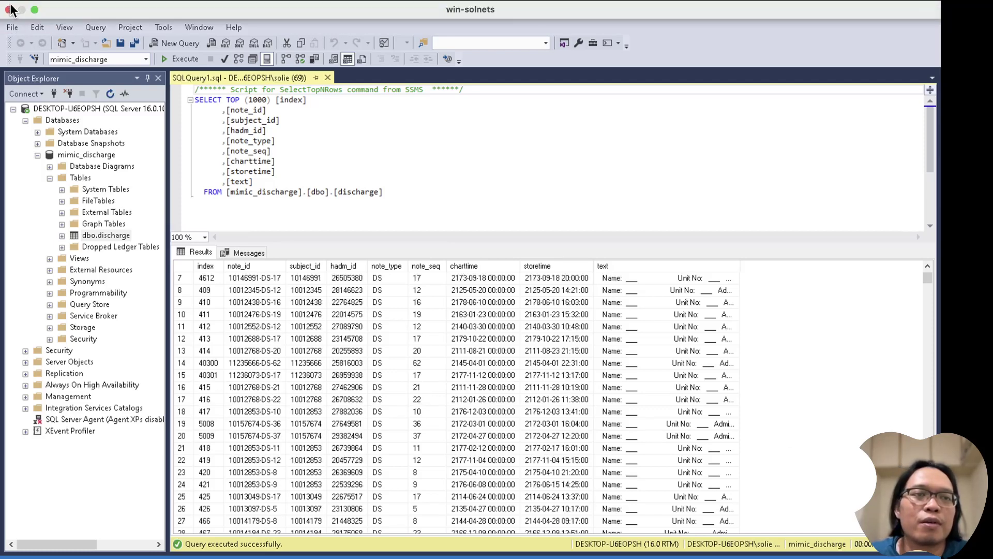
Step: Close the win-solnets remote session showing SQL Server Management Studio
{"action": "left_click", "coordinate": [9, 10]}
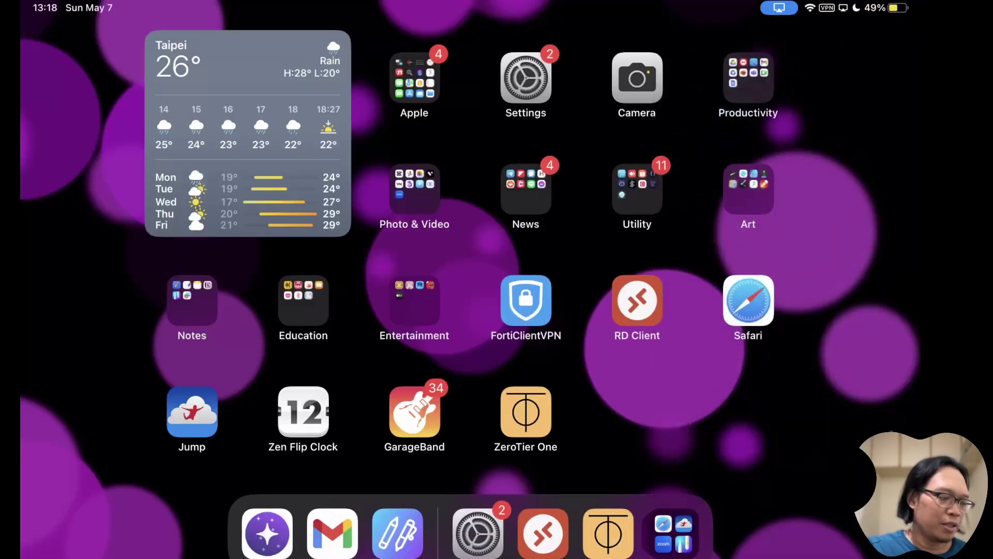
Step: Check the solnetz network's details (192.168.193.197/24) in ZeroTier One, then return to RD Client
{"action": "left_click", "coordinate": [541, 532]}
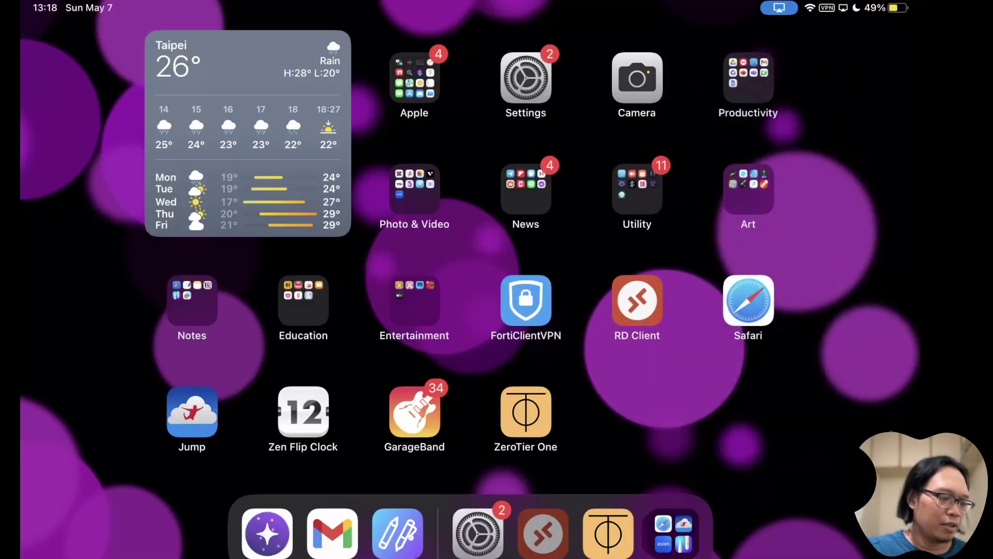
{"action": "left_click", "coordinate": [92, 36]}
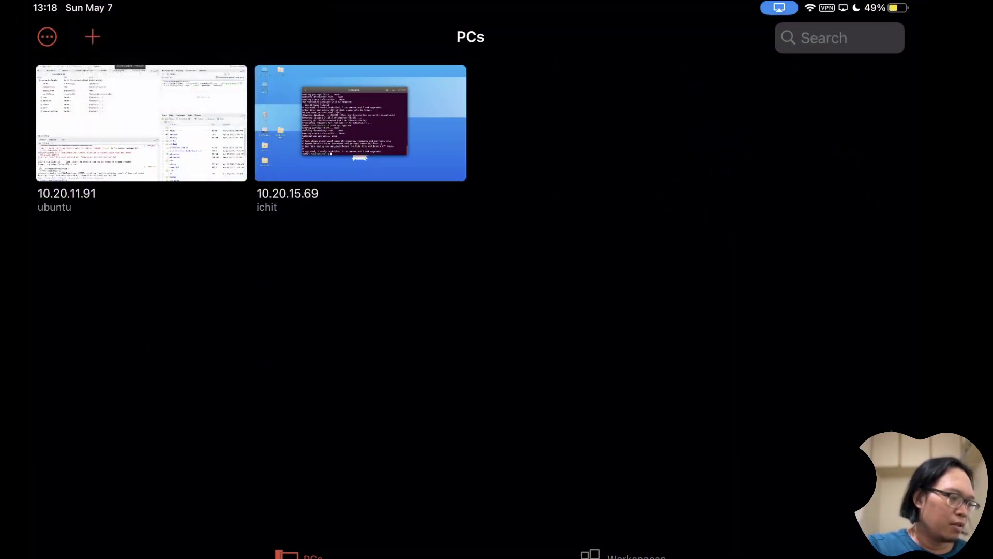
{"action": "left_click_drag", "start_coordinate": [471, 557], "coordinate": [471, 362]}
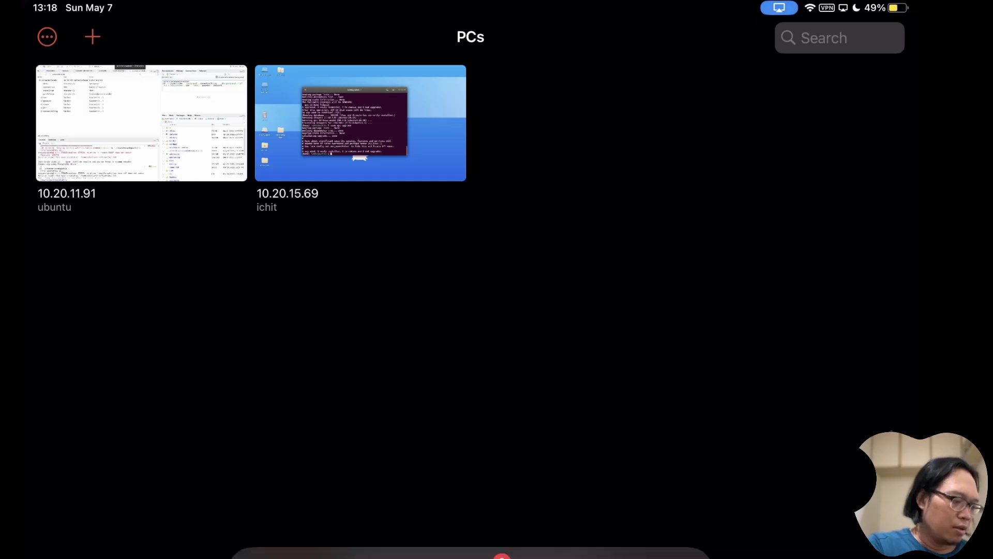
{"action": "left_click", "coordinate": [603, 532]}
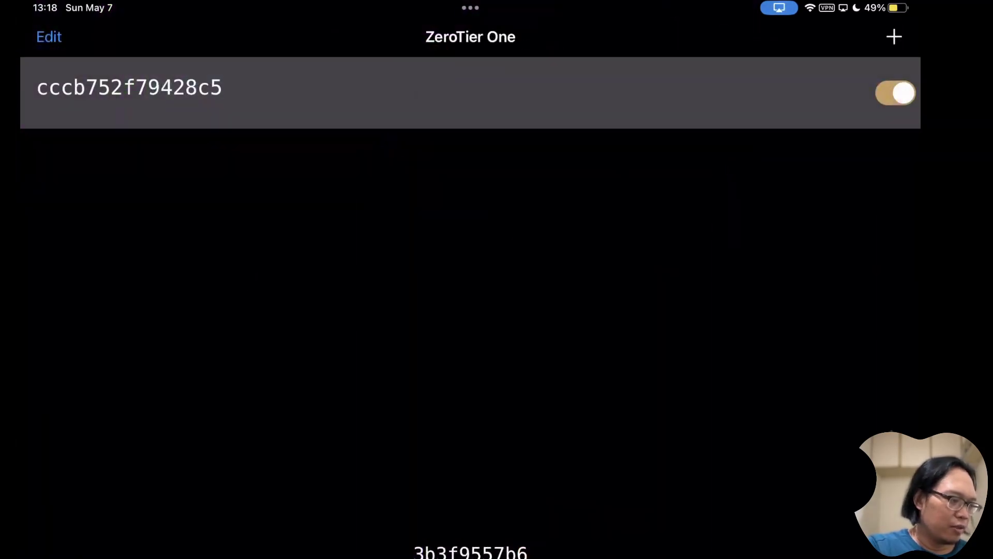
{"action": "left_click", "coordinate": [129, 88]}
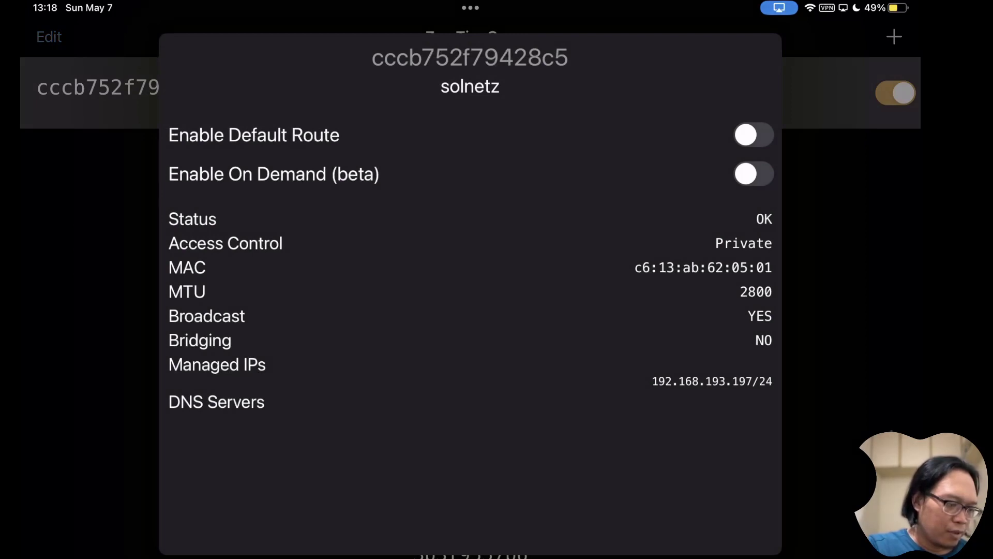
{"action": "left_click_drag", "start_coordinate": [471, 556], "coordinate": [471, 362]}
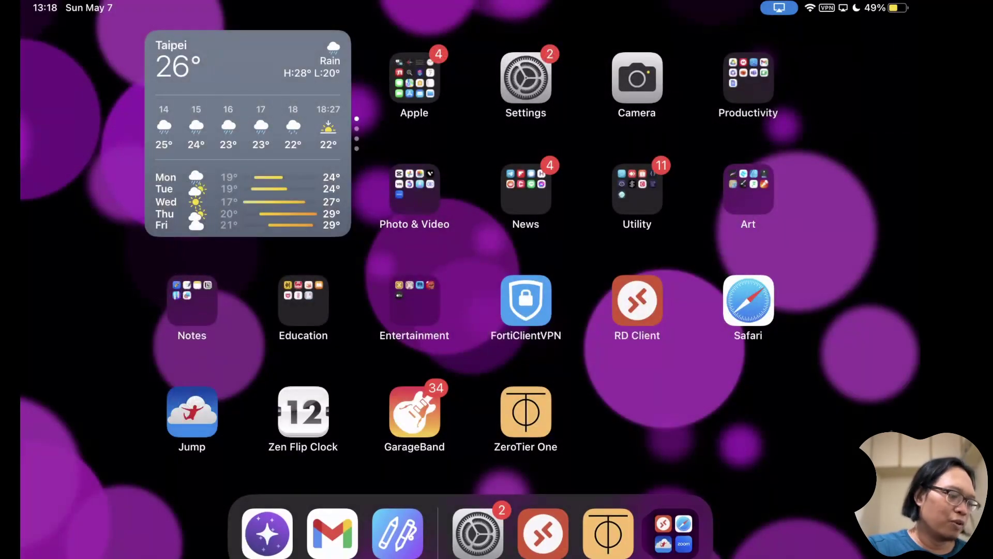
{"action": "left_click", "coordinate": [541, 533]}
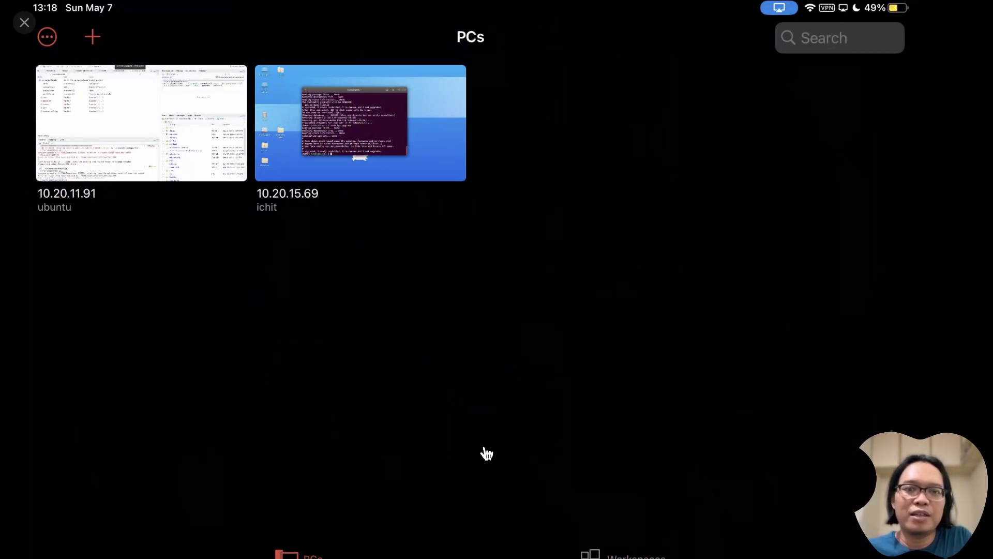
Step: Stop and restart the iPad's screen mirroring to the MacBook Air from Control Center
{"action": "left_click_drag", "start_coordinate": [886, 4], "coordinate": [875, 155]}
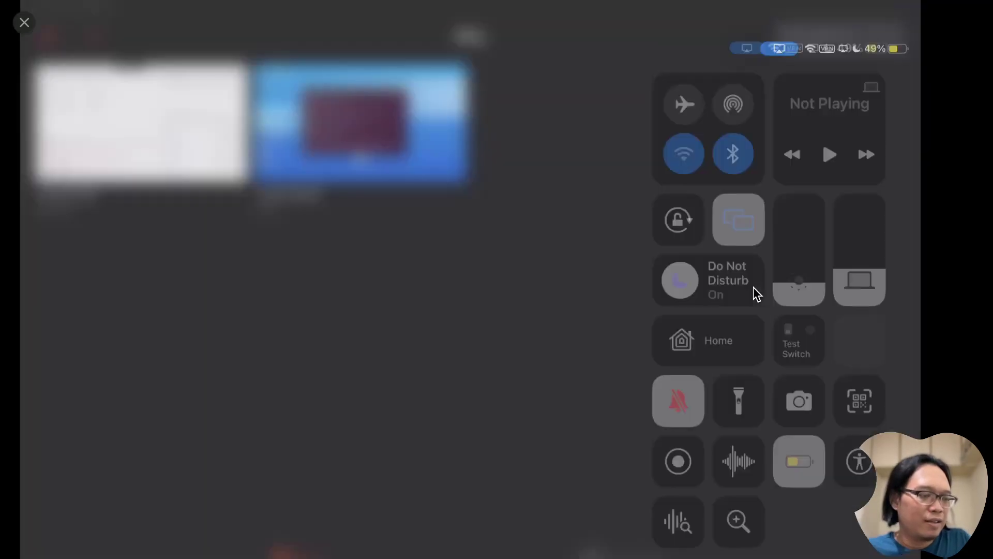
{"action": "left_click", "coordinate": [738, 200]}
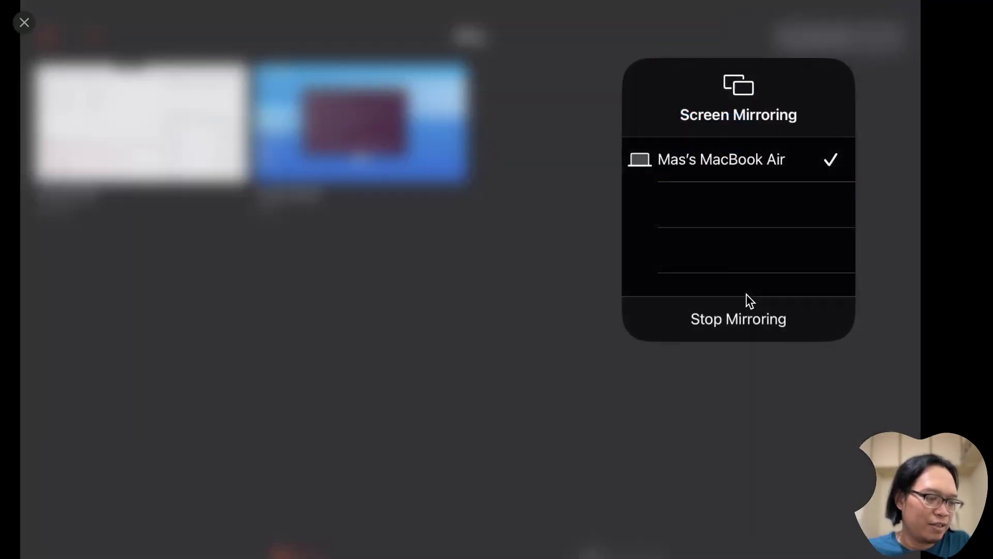
{"action": "left_click", "coordinate": [722, 349]}
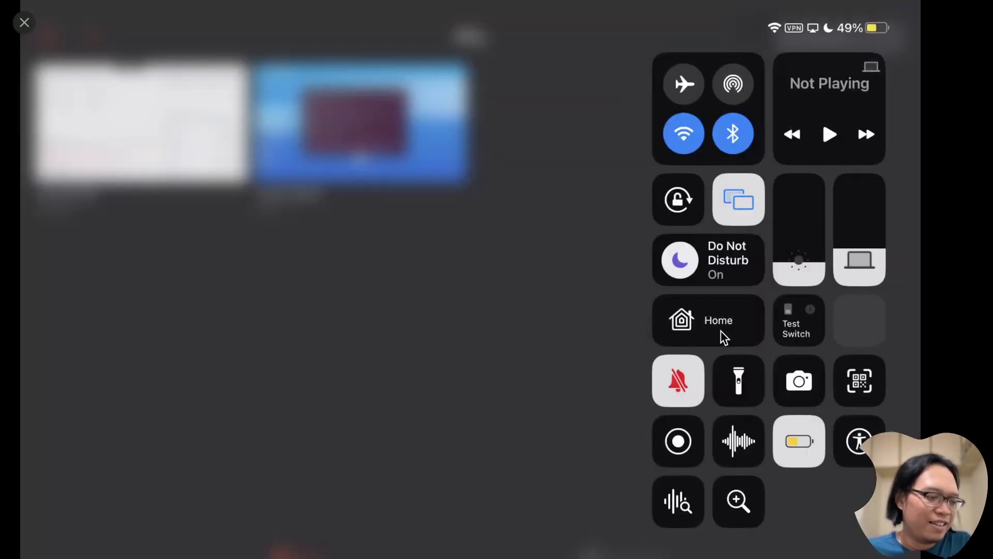
{"action": "left_click", "coordinate": [721, 331]}
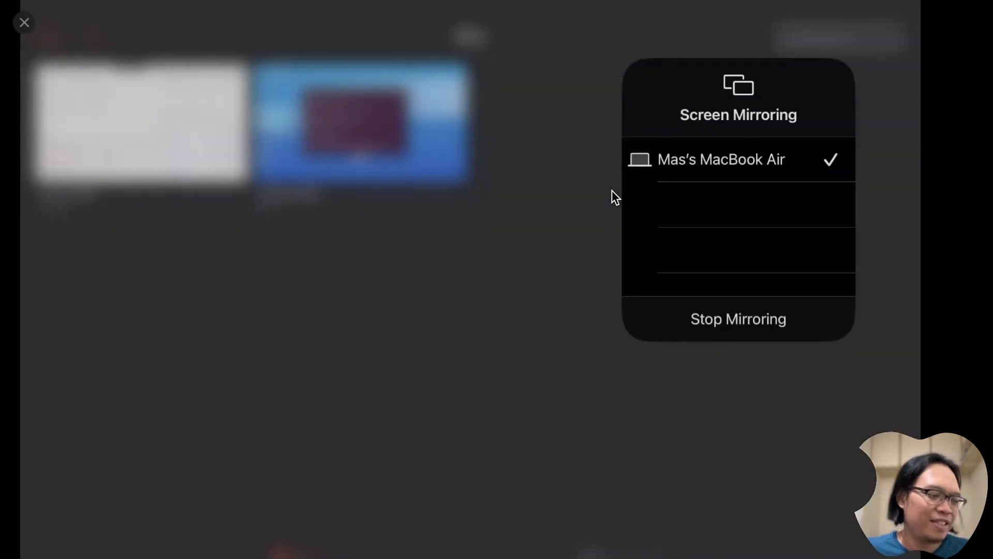
{"action": "left_click", "coordinate": [612, 191]}
{"action": "left_click", "coordinate": [613, 190]}
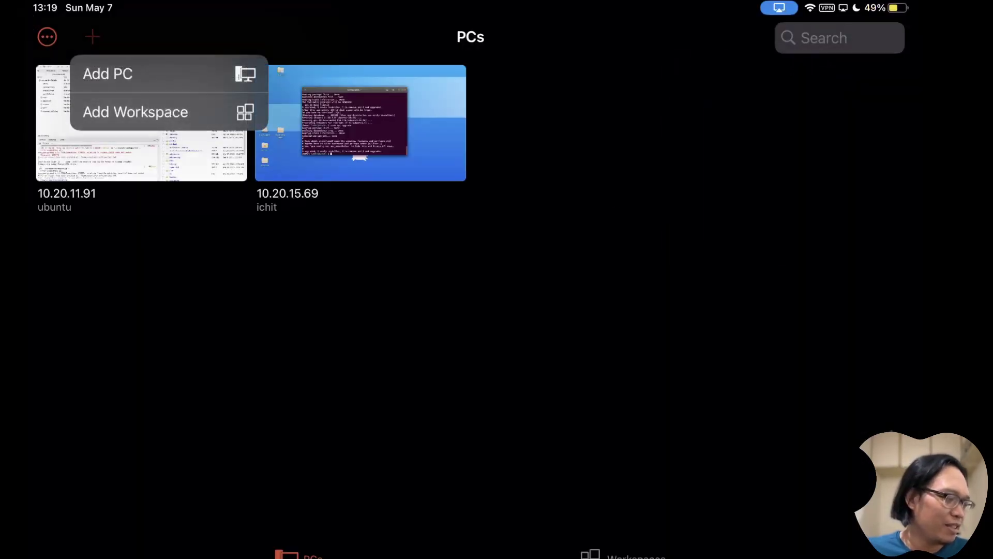
Step: Start a new PC entry on the iPad with PC Name 192.168.193.67, correcting the typo
{"action": "left_click", "coordinate": [107, 73]}
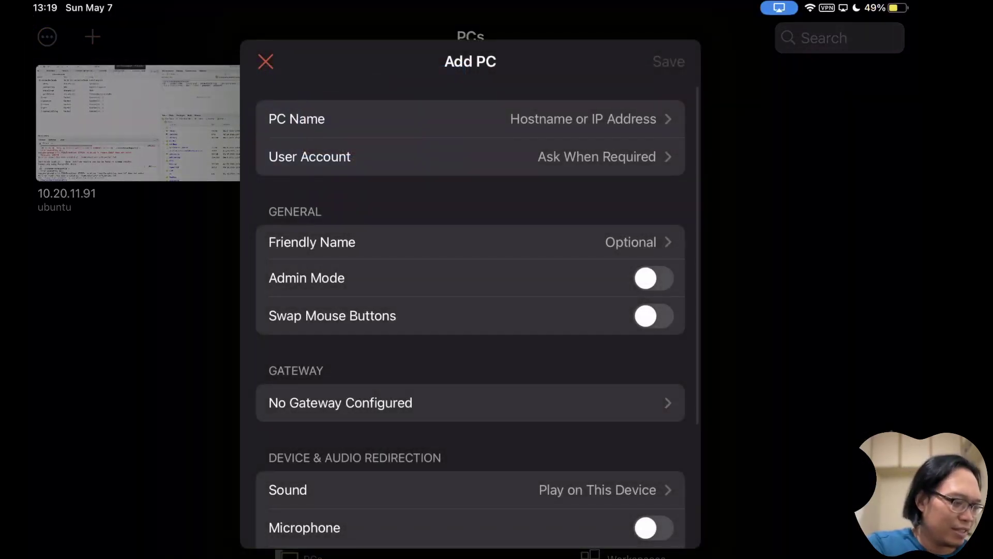
{"action": "left_click", "coordinate": [465, 119]}
{"action": "type", "text": "1"}
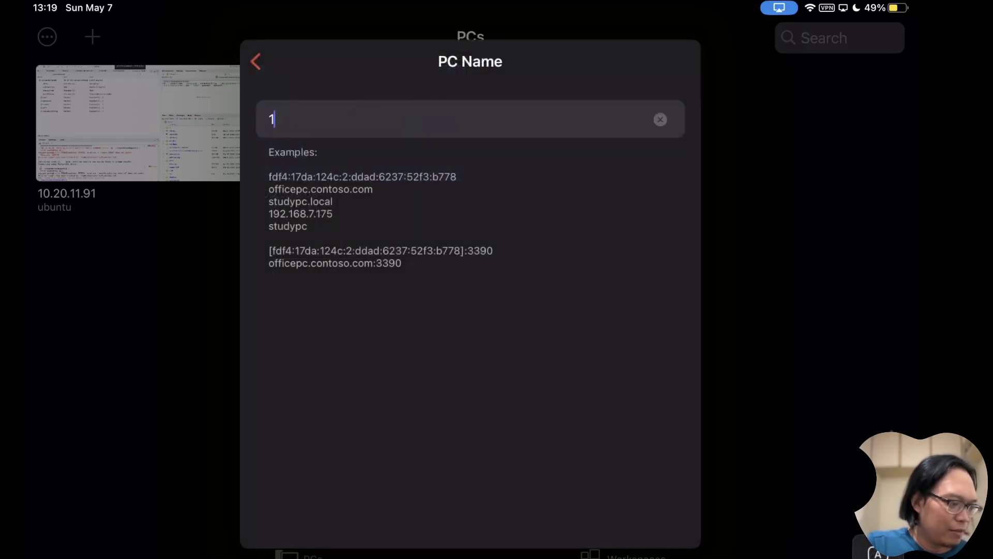
{"action": "type", "text": "92."}
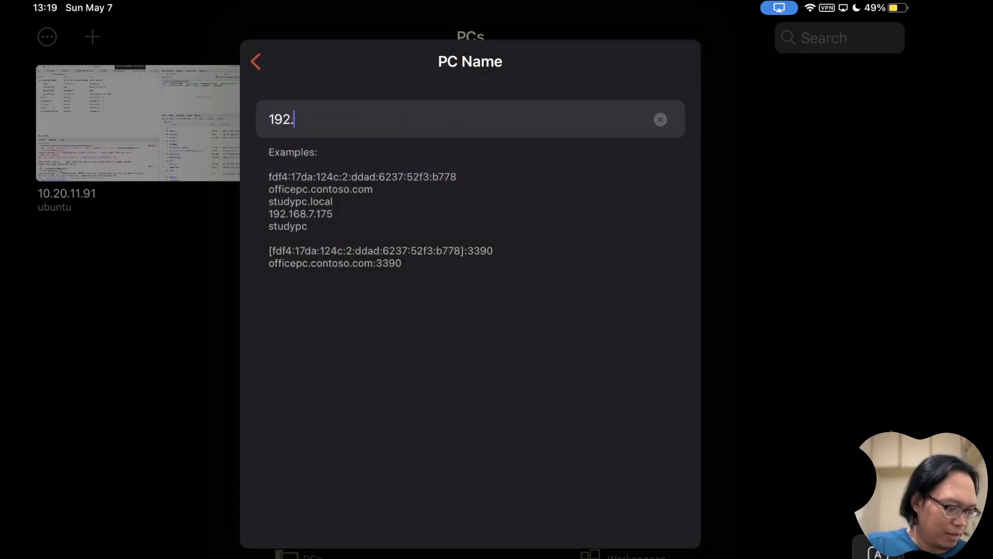
{"action": "type", "text": "168"}
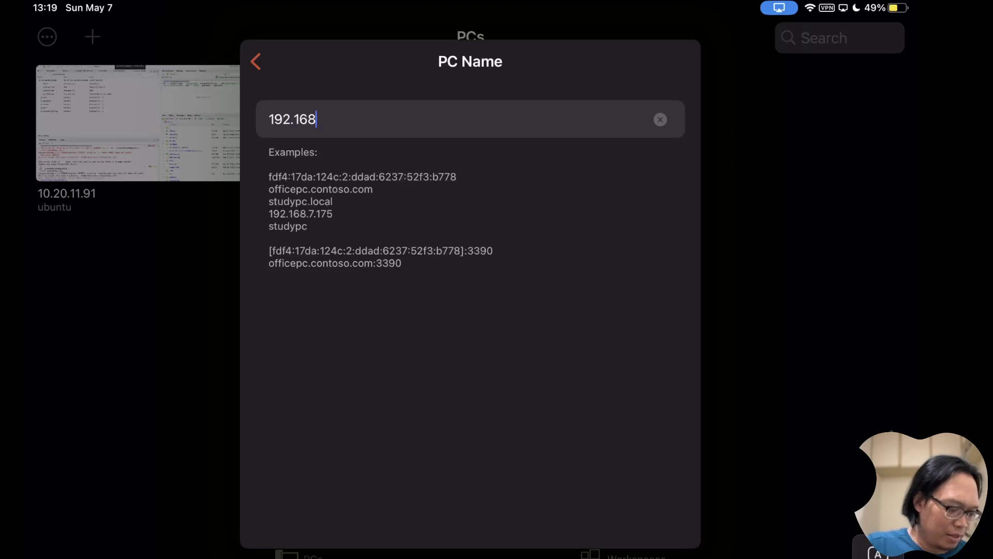
{"action": "type", "text": ".19d3"}
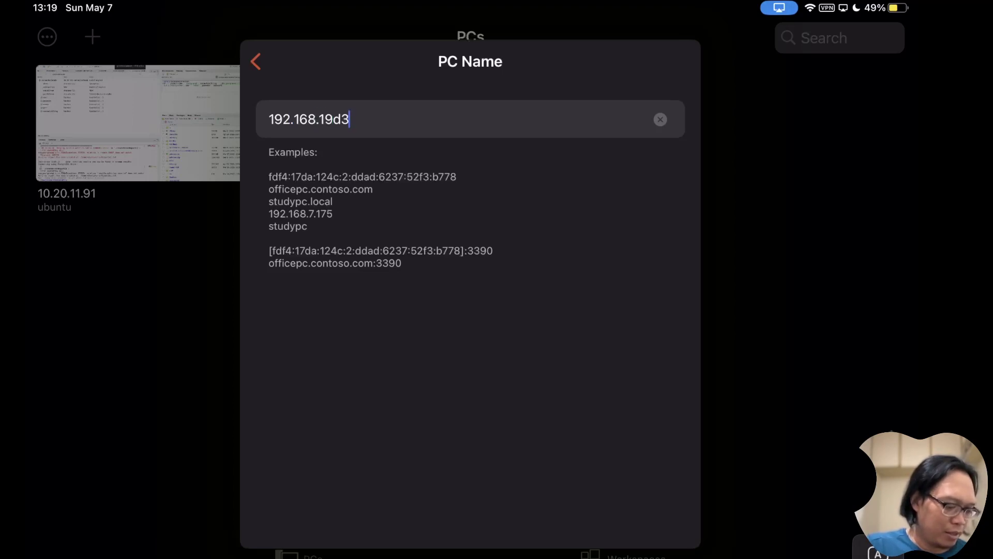
{"action": "type", "text": ".67"}
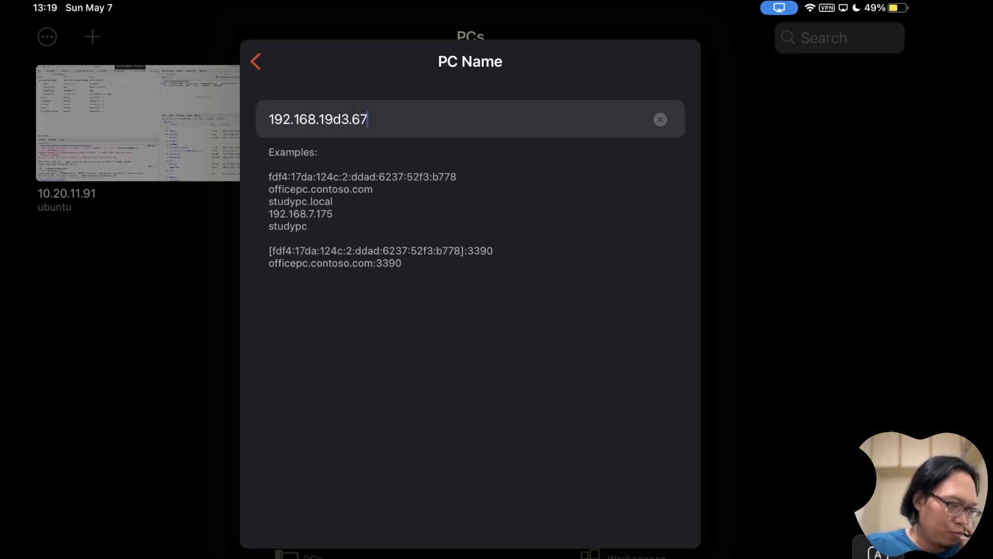
{"action": "key", "text": "BackSpace"}
{"action": "key", "text": "BackSpace"}
{"action": "key", "text": "BackSpace"}
{"action": "key", "text": "BackSpace"}
{"action": "key", "text": "BackSpace"}
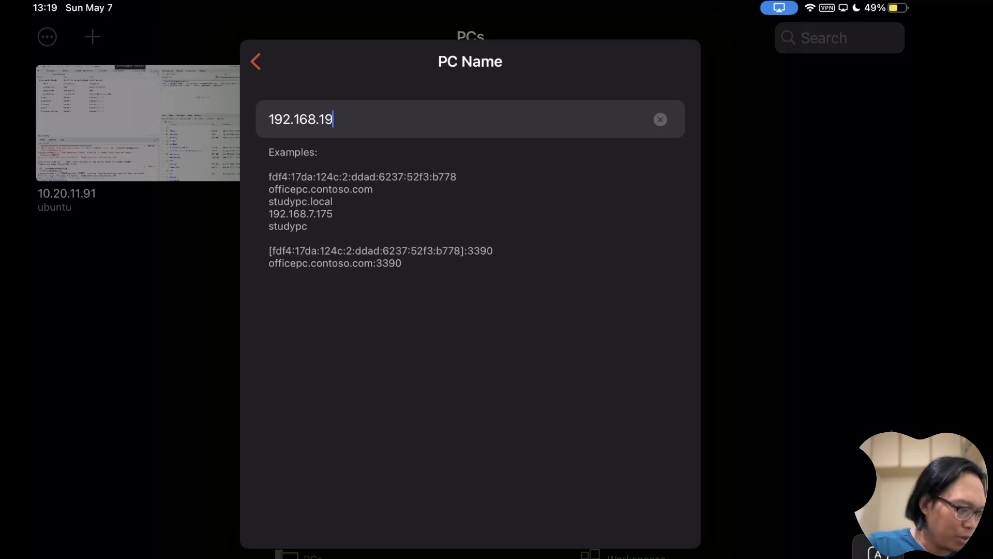
{"action": "type", "text": "3.67"}
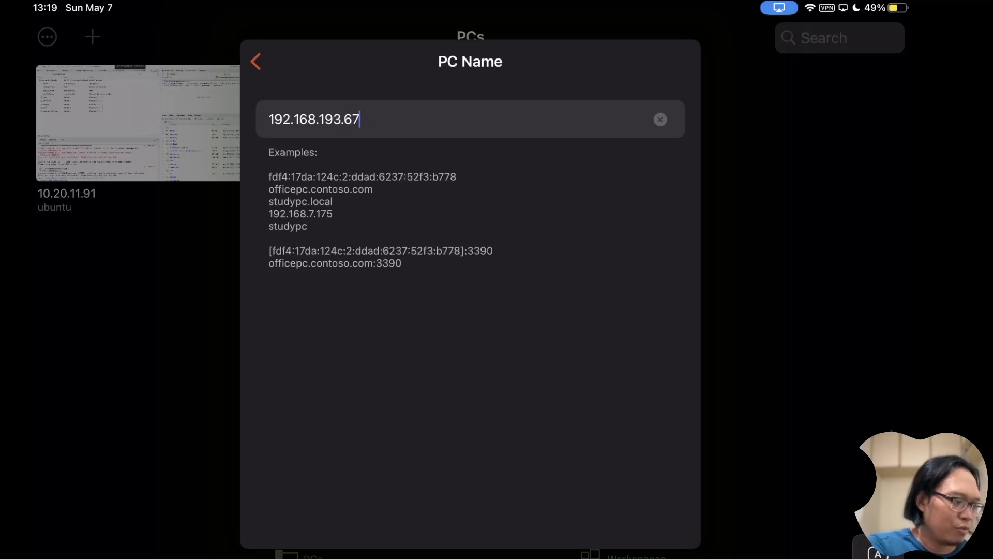
{"action": "key", "text": "Return"}
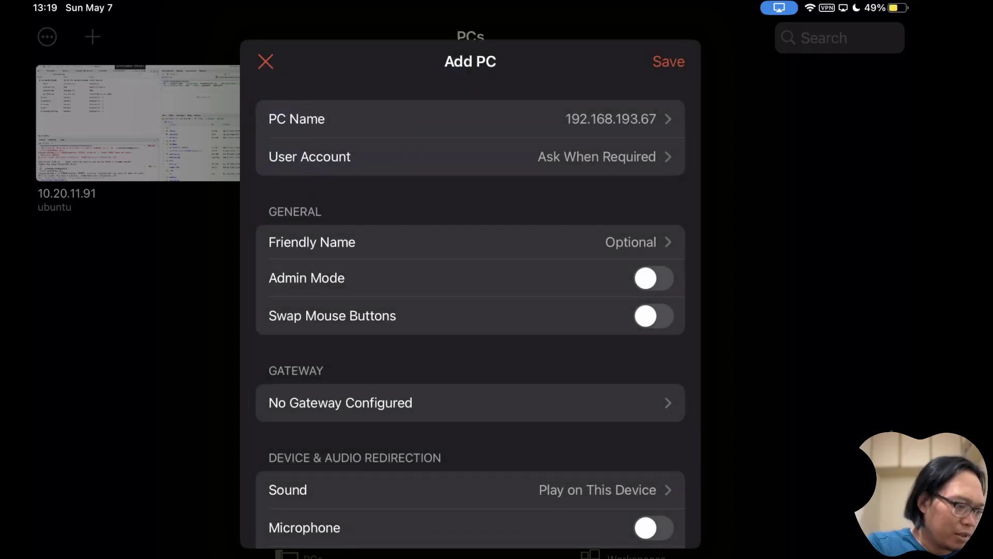
Step: Save the 192.168.193.67 PC, connect past the certificate warning, and enter the username
{"action": "left_click", "coordinate": [669, 62]}
{"action": "left_click", "coordinate": [580, 123]}
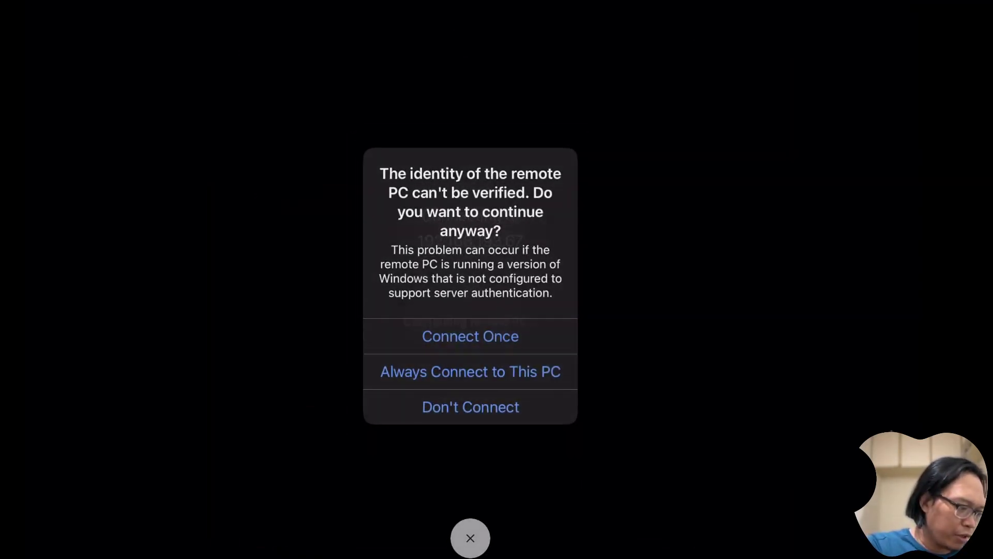
{"action": "left_click", "coordinate": [470, 336]}
{"action": "type", "text": "solie"}
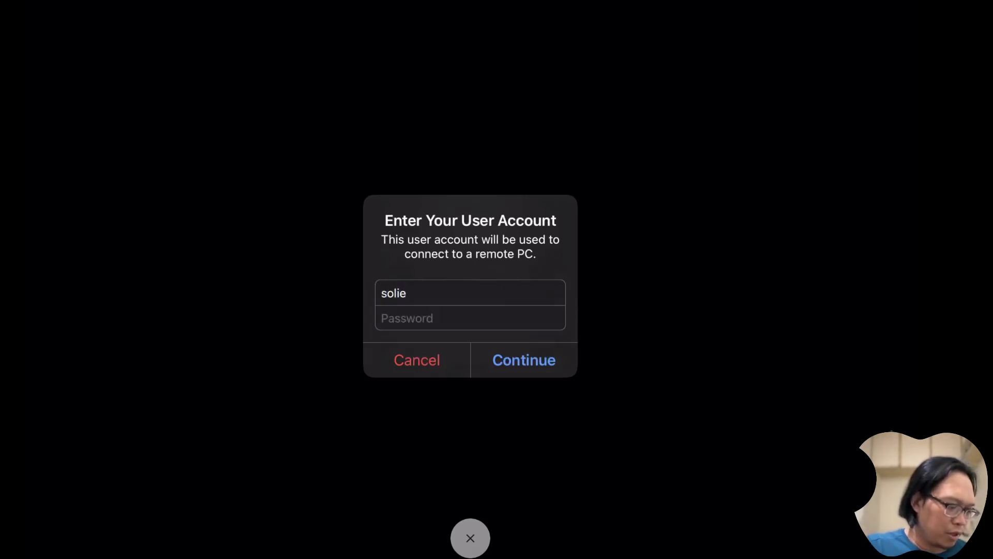
{"action": "key", "text": "Return"}
{"action": "key", "text": "Return"}
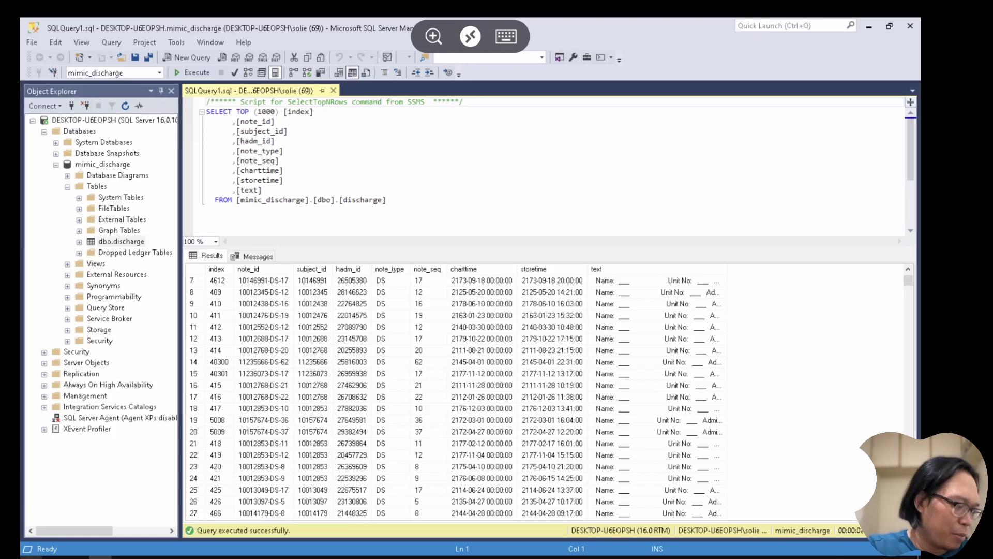
Step: Launch the Ubuntu 22.04 LTS terminal from the Start menu and maximize it
{"action": "left_click", "coordinate": [27, 557]}
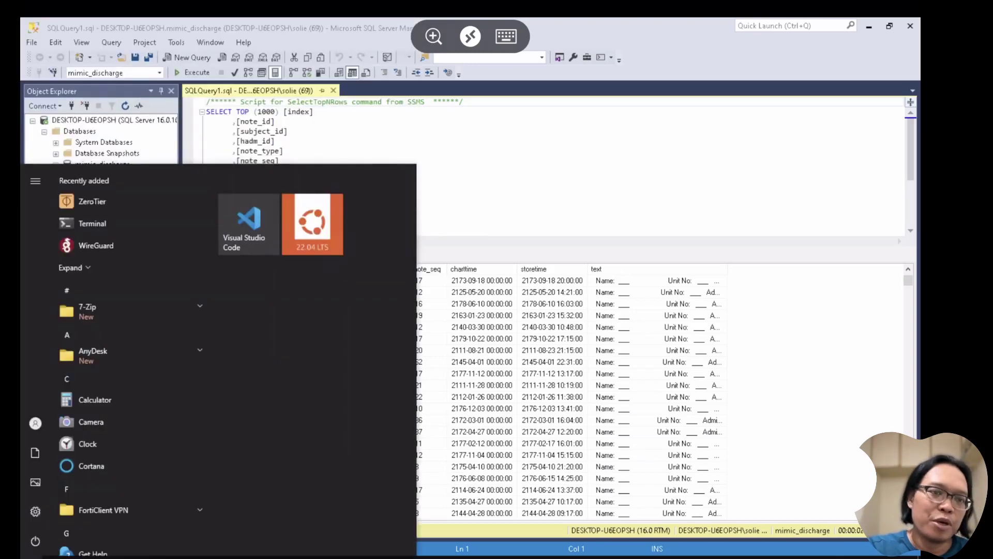
{"action": "mouse_move", "coordinate": [76, 436]}
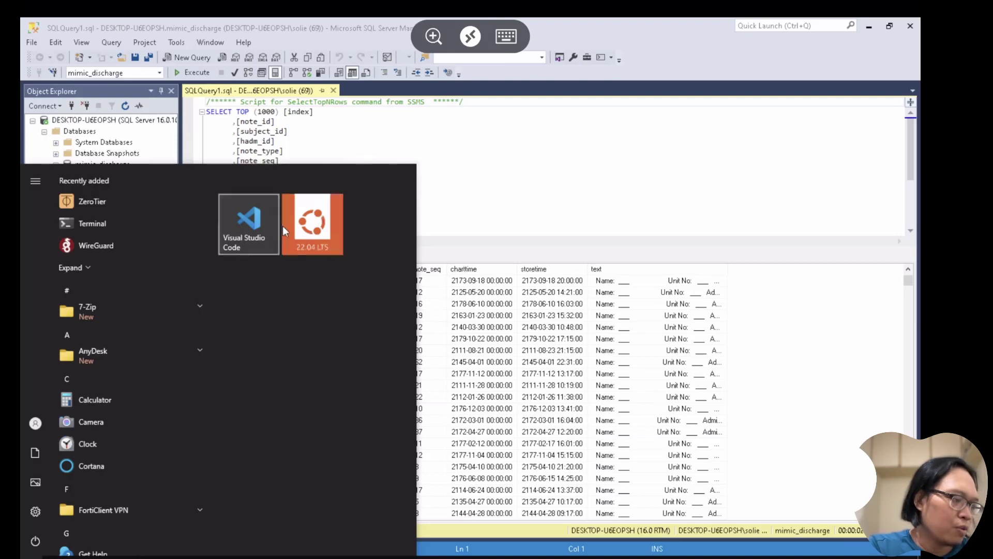
{"action": "left_click", "coordinate": [312, 223]}
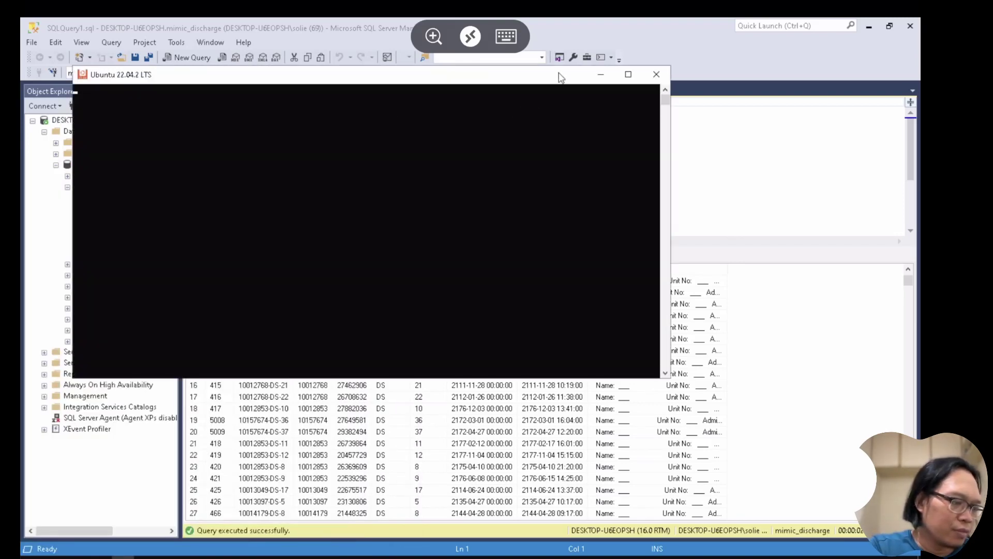
{"action": "left_click", "coordinate": [628, 76]}
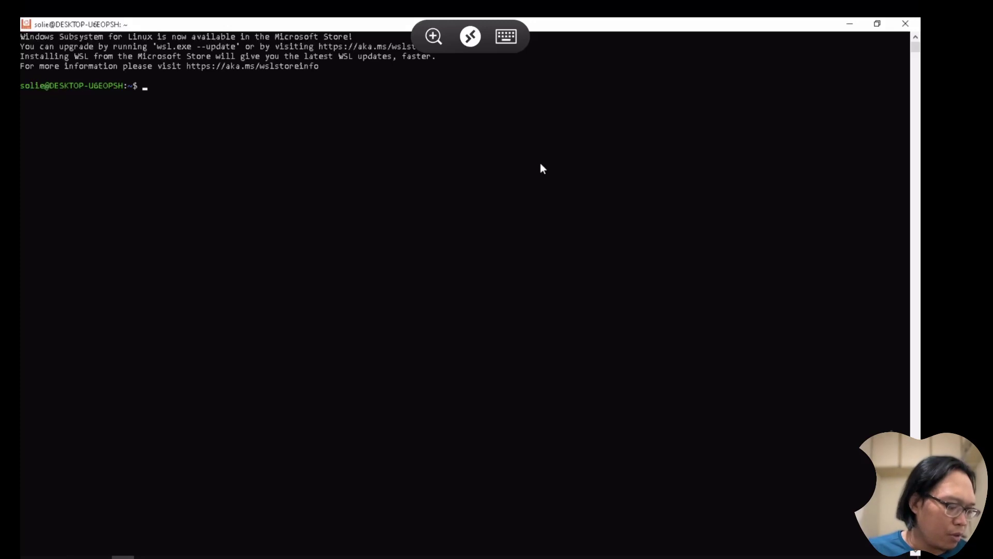
Step: Run ps ax and htop in the WSL terminal, then quit htop
{"action": "type", "text": "ps ax"}
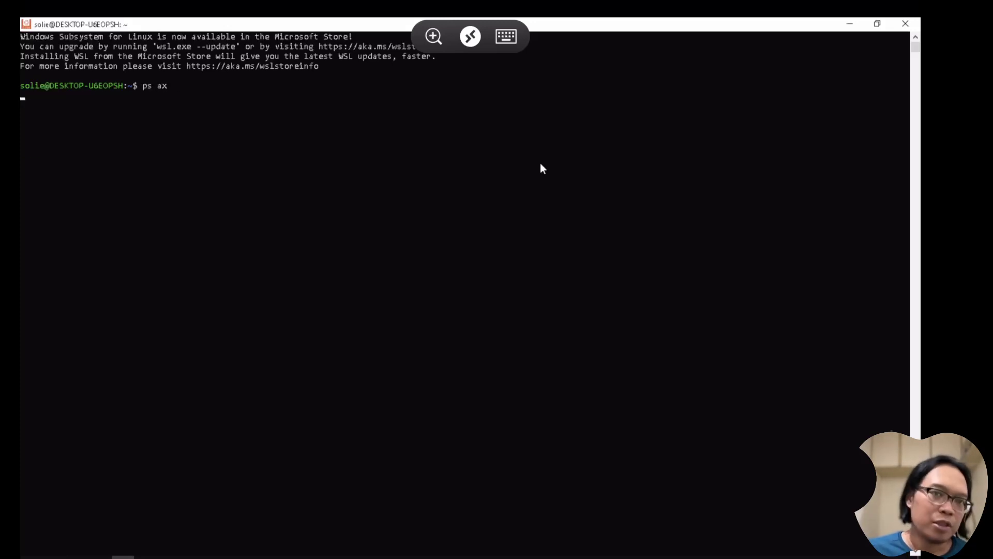
{"action": "type", "text": "htop"}
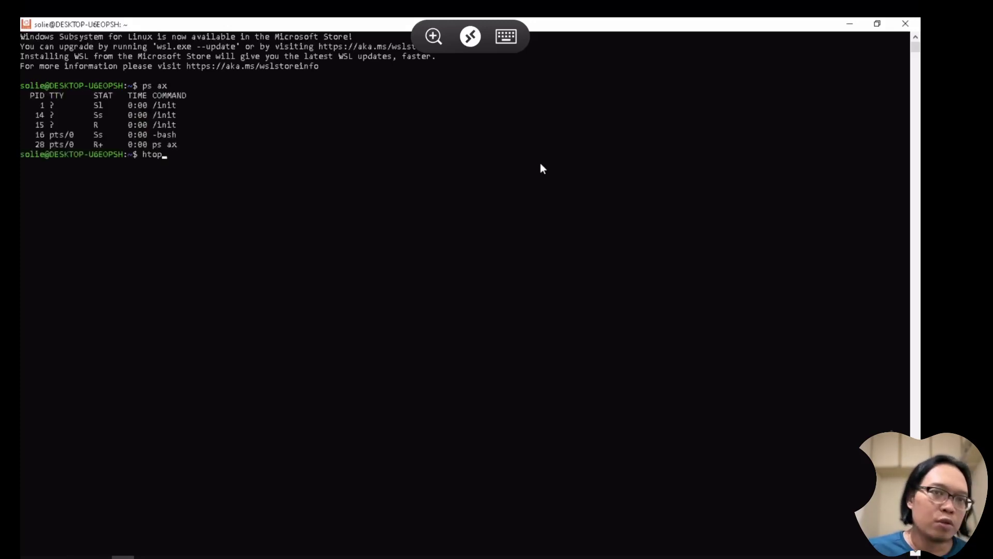
{"action": "key", "text": "Return"}
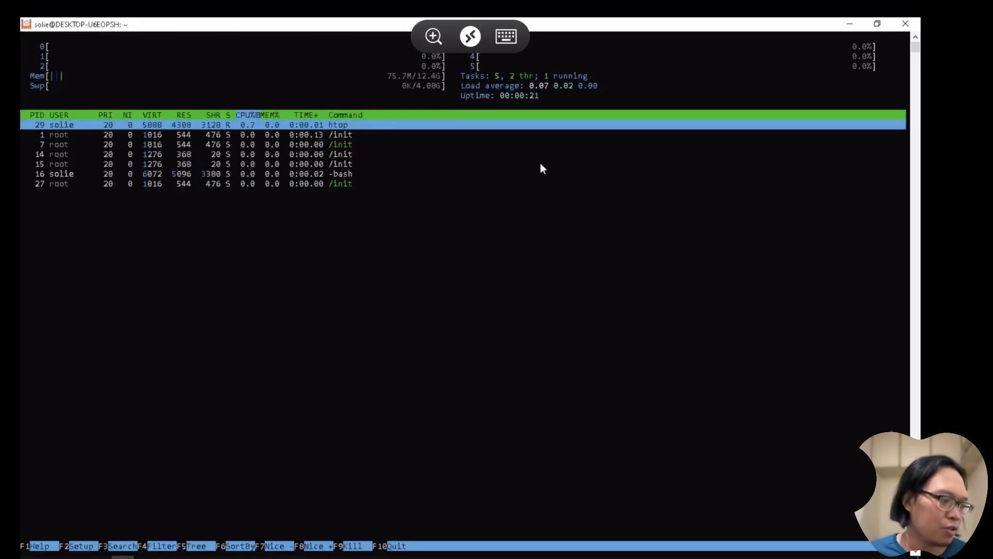
{"action": "key", "text": "q"}
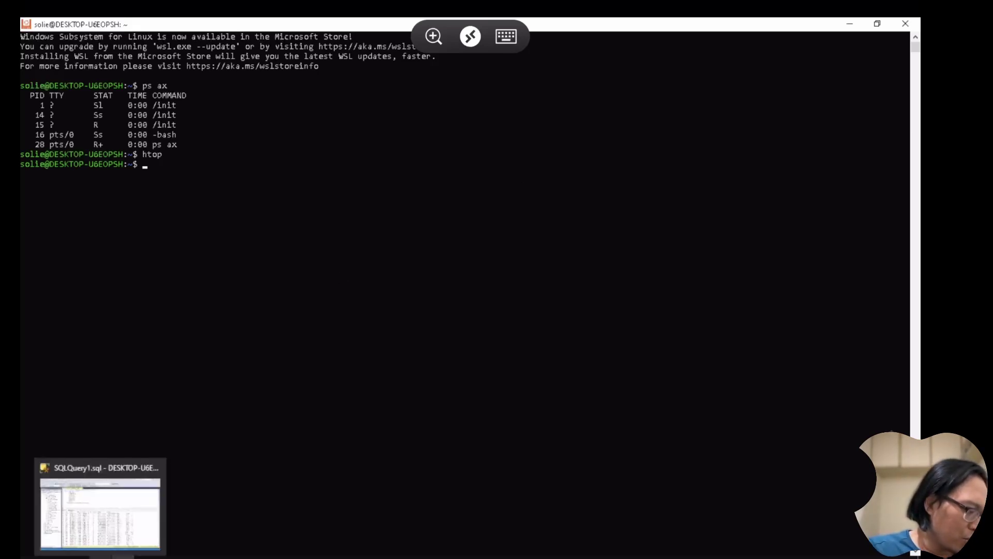
Step: Bring SQL Server Management Studio forward, then leave the remote session for the iPad home screen
{"action": "left_click", "coordinate": [108, 523]}
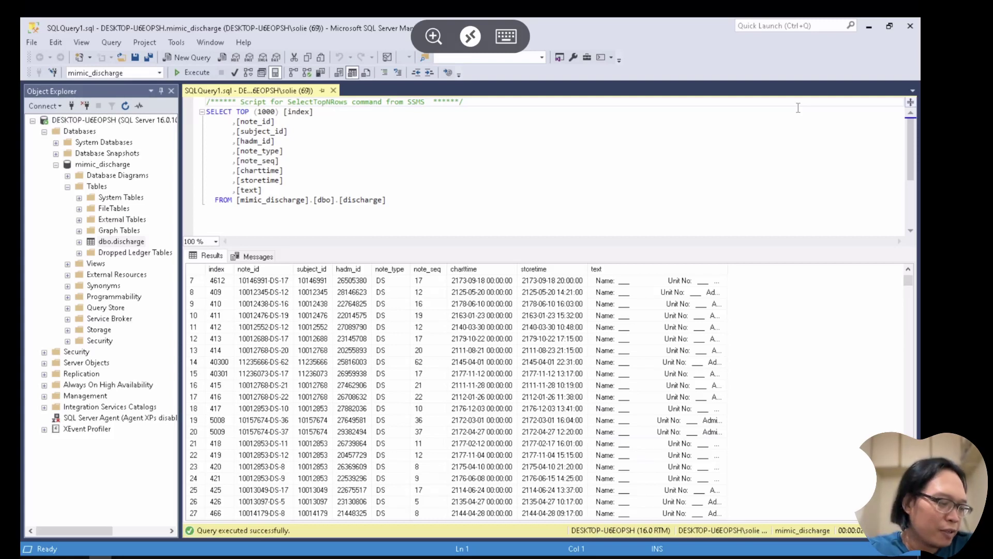
{"action": "key", "text": "super+h"}
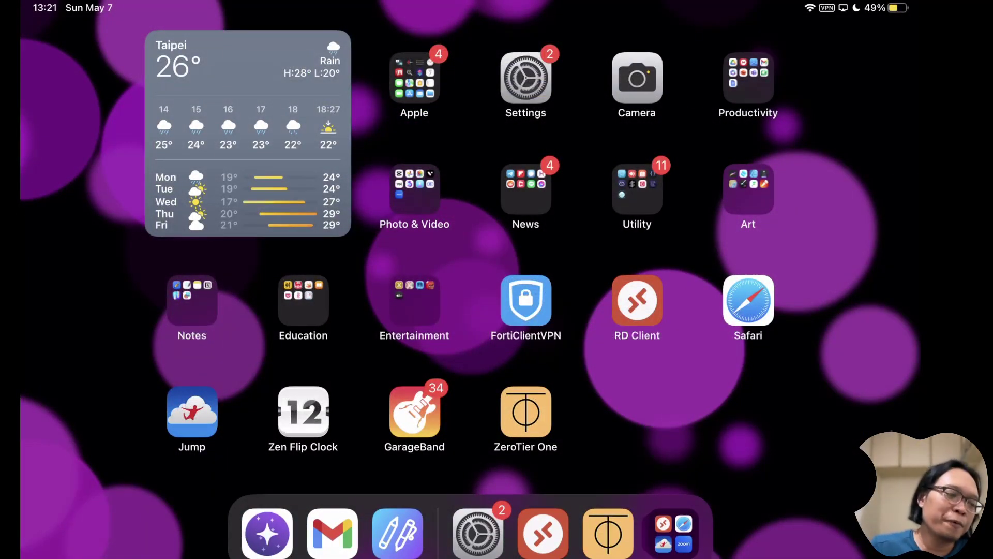
Step: Bring up the iPad's Control Center and its Screen Mirroring options for the MacBook Air
{"action": "key", "text": "super+c"}
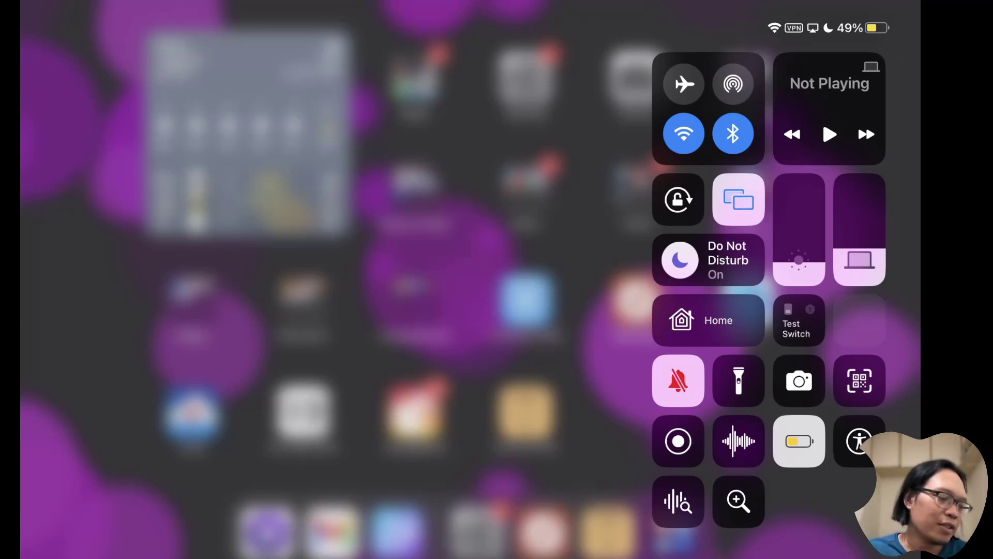
{"action": "left_click", "coordinate": [739, 199]}
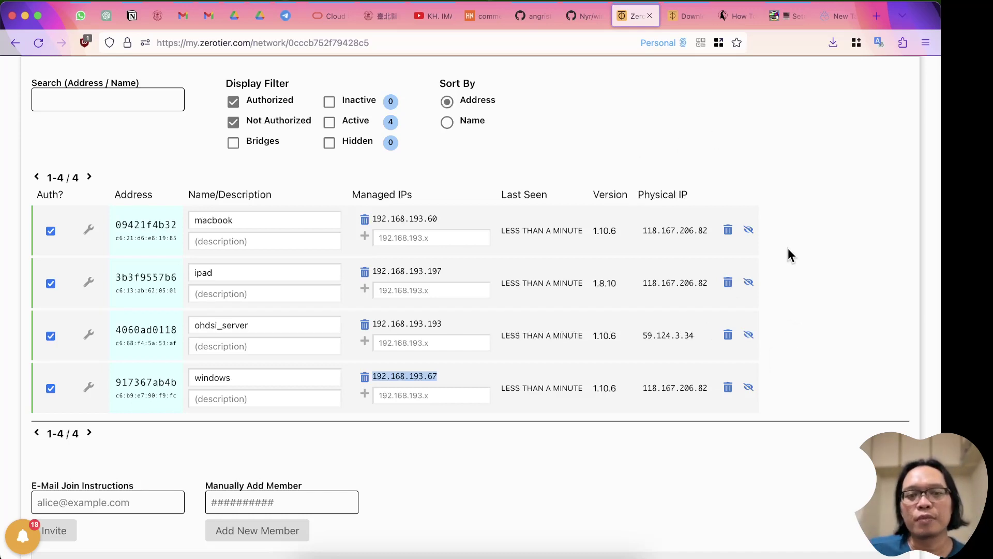
Step: Scroll through the solnetz members page to locate the ohdsi_server member
{"action": "scroll", "coordinate": [800, 282], "scroll_direction": "up", "scroll_amount": 5}
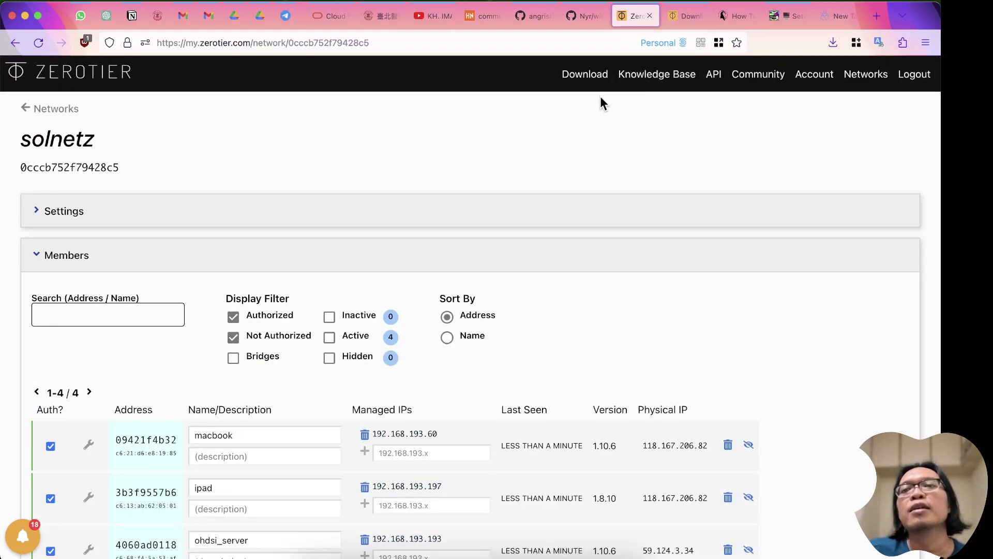
{"action": "scroll", "coordinate": [619, 189], "scroll_direction": "down", "scroll_amount": 10}
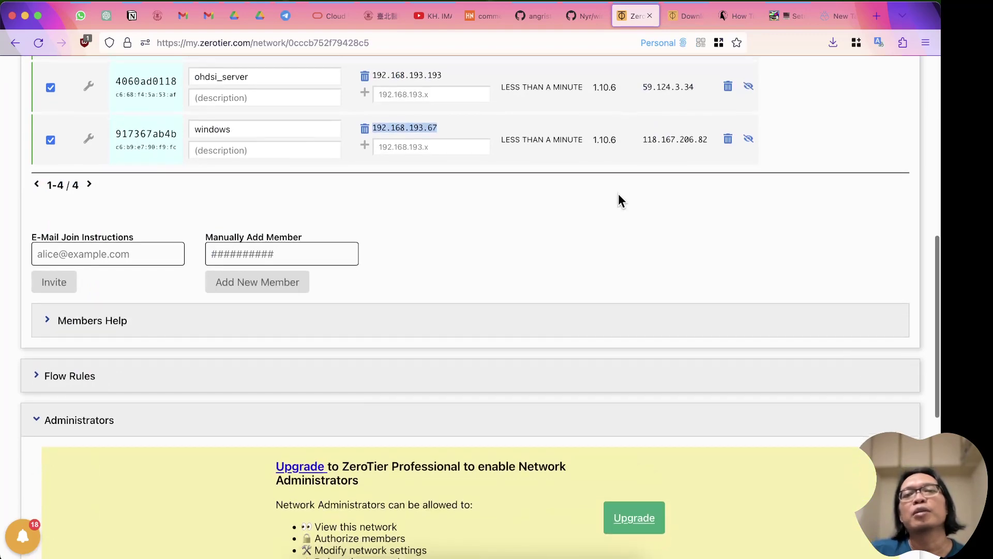
{"action": "scroll", "coordinate": [619, 196], "scroll_direction": "up", "scroll_amount": 5}
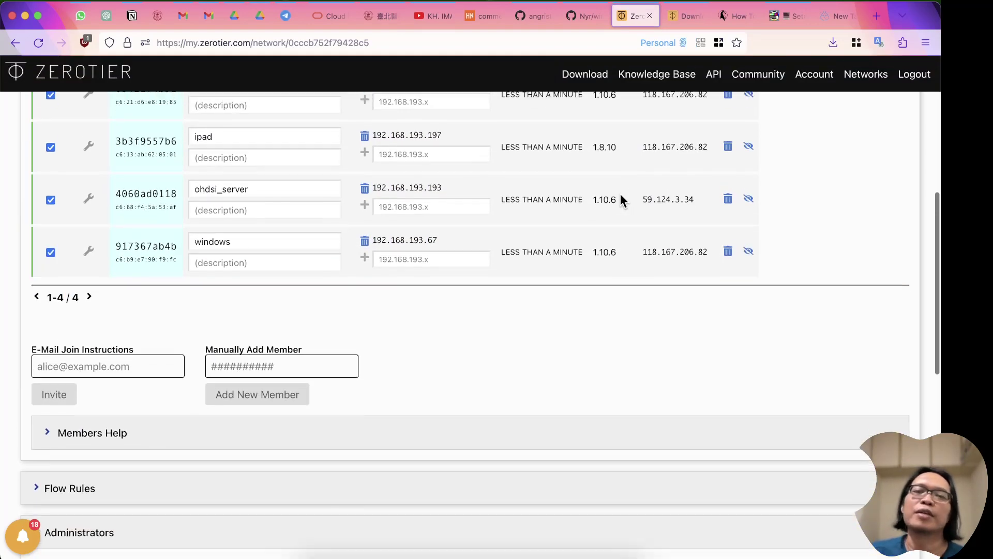
{"action": "scroll", "coordinate": [620, 193], "scroll_direction": "up", "scroll_amount": 5}
{"action": "scroll", "coordinate": [651, 216], "scroll_direction": "up", "scroll_amount": 1}
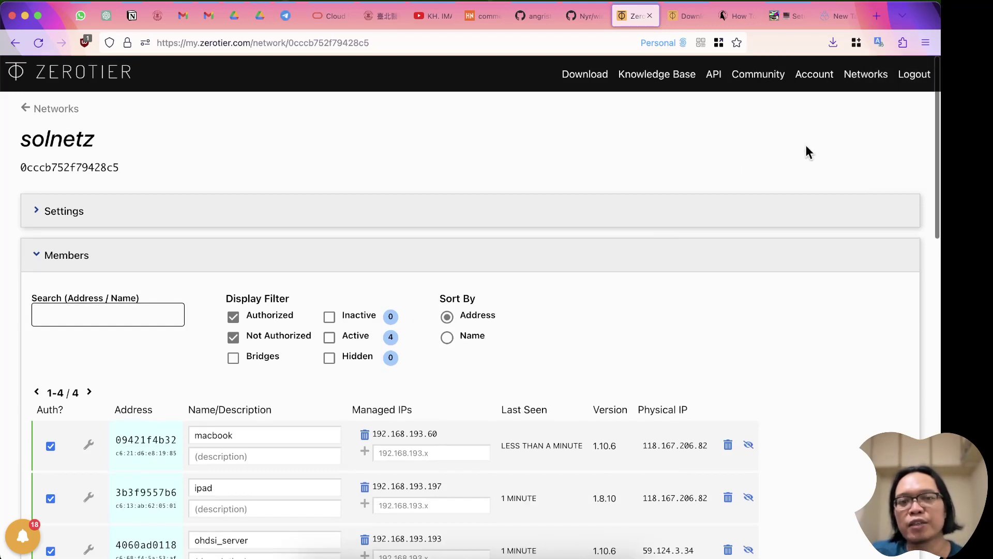
{"action": "scroll", "coordinate": [751, 229], "scroll_direction": "down", "scroll_amount": 3}
{"action": "scroll", "coordinate": [749, 222], "scroll_direction": "down", "scroll_amount": 5}
{"action": "scroll", "coordinate": [619, 215], "scroll_direction": "up", "scroll_amount": 7}
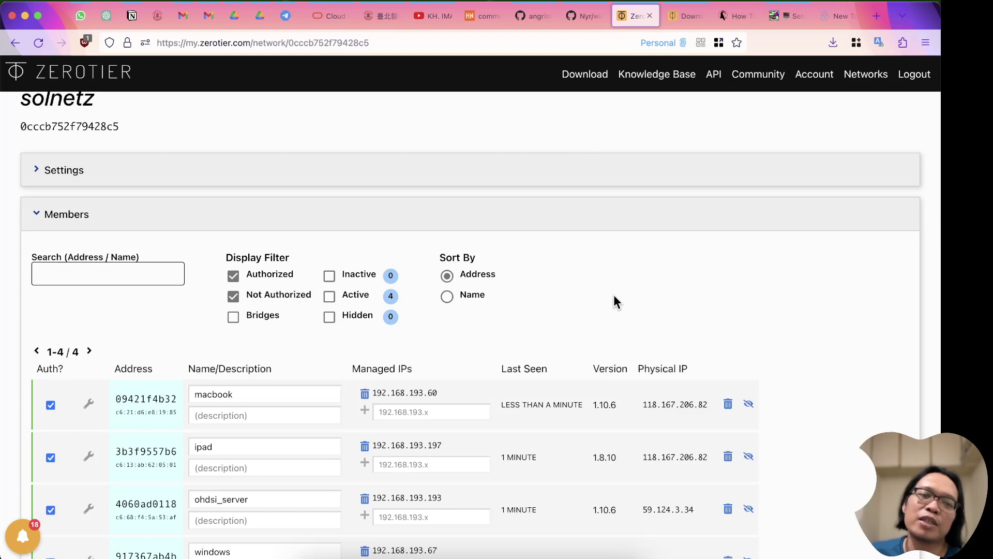
{"action": "scroll", "coordinate": [569, 303], "scroll_direction": "down", "scroll_amount": 2}
{"action": "scroll", "coordinate": [196, 347], "scroll_direction": "down", "scroll_amount": 1}
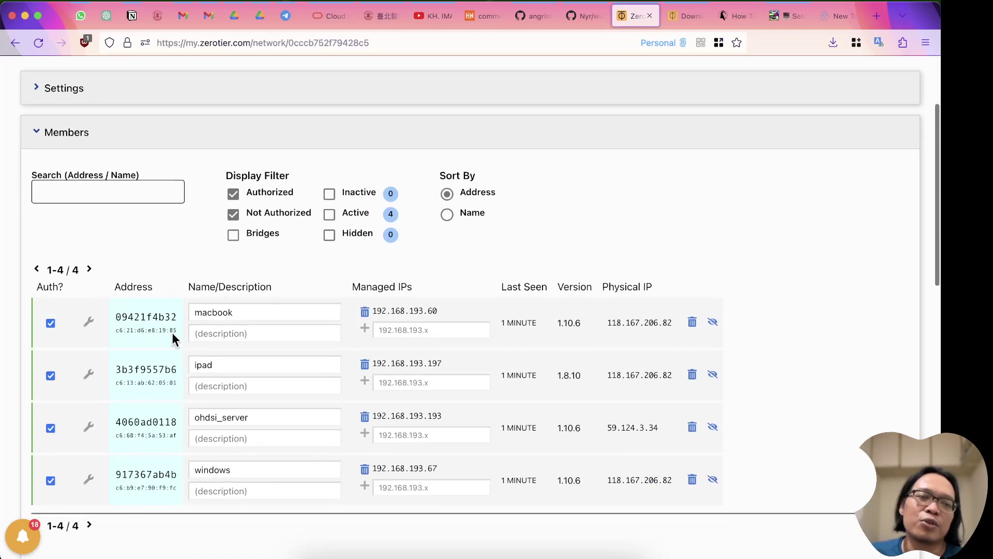
{"action": "scroll", "coordinate": [165, 389], "scroll_direction": "down", "scroll_amount": 2}
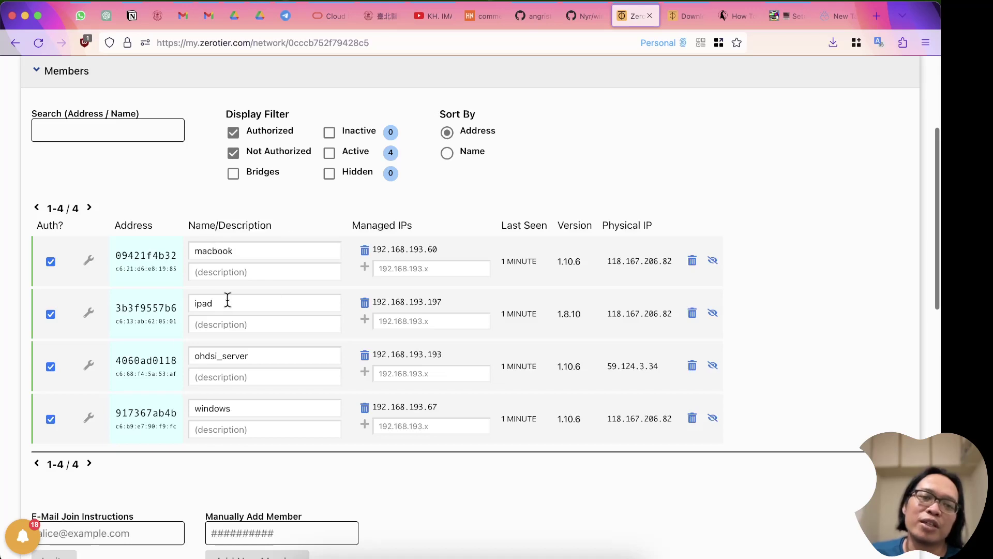
Step: Rename the ohdsi_server member to linux_ohdsi_server by adding the linux_ prefix
{"action": "left_click", "coordinate": [195, 356]}
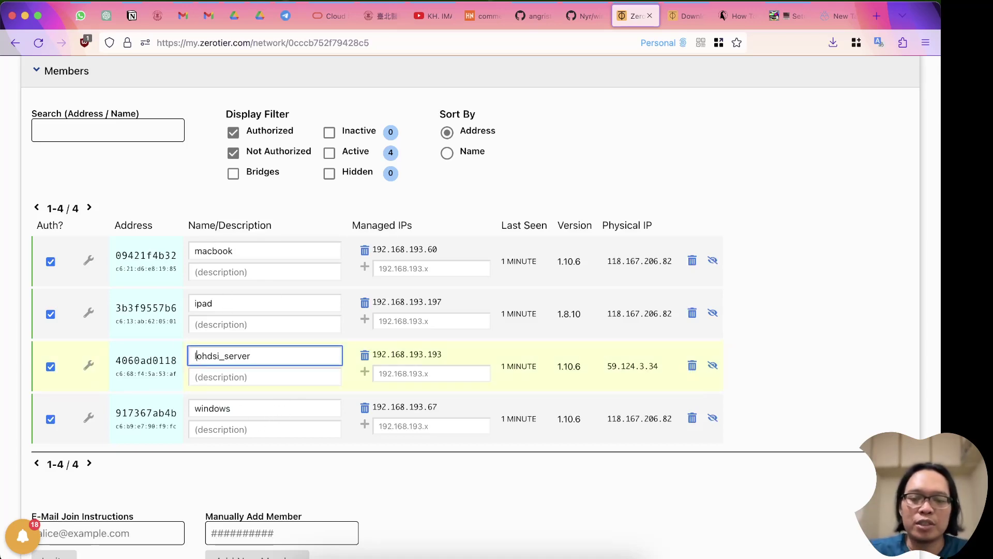
{"action": "type", "text": "linux_"}
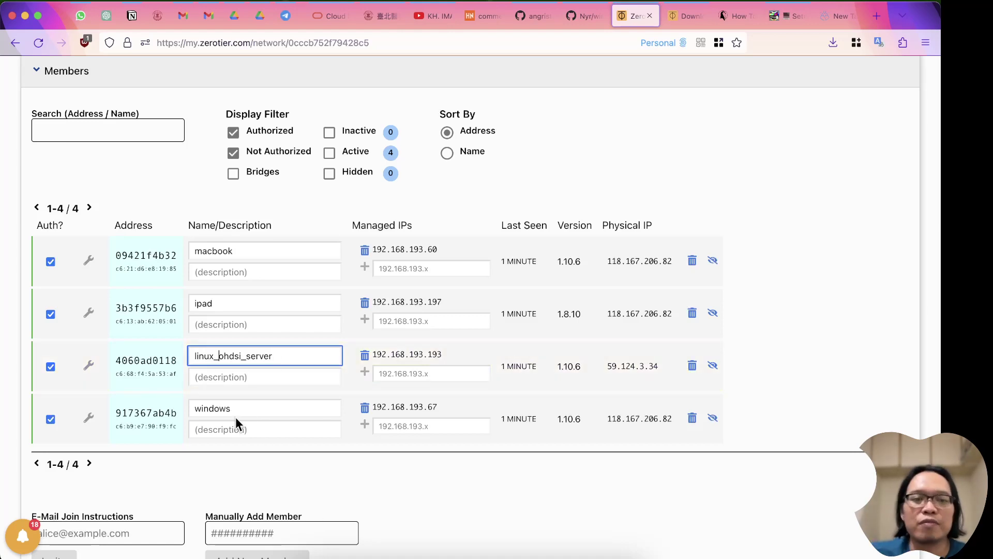
{"action": "left_click", "coordinate": [861, 328]}
{"action": "scroll", "coordinate": [856, 321], "scroll_direction": "up", "scroll_amount": 4}
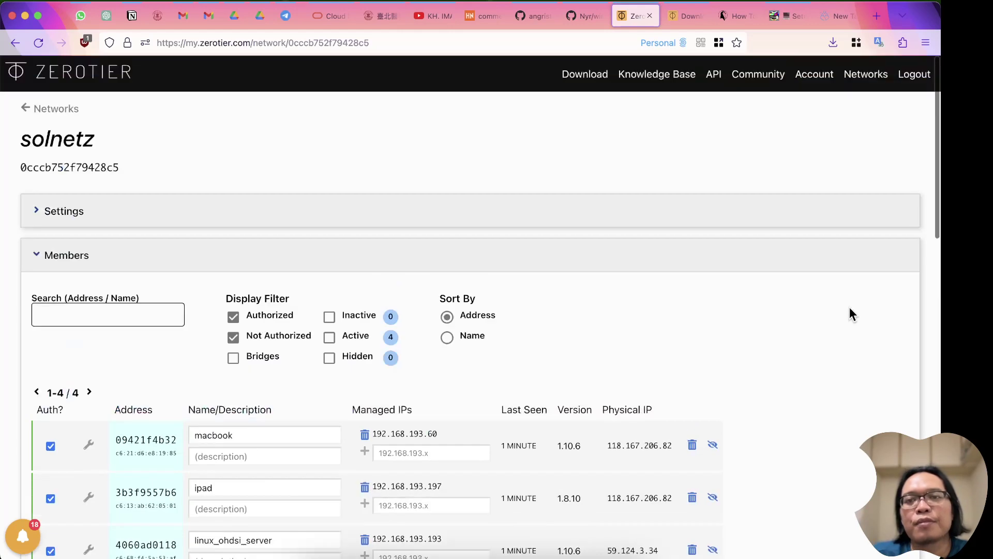
Step: Go back to Your Networks, listing kocong_nets and solnetz
{"action": "left_click", "coordinate": [862, 81]}
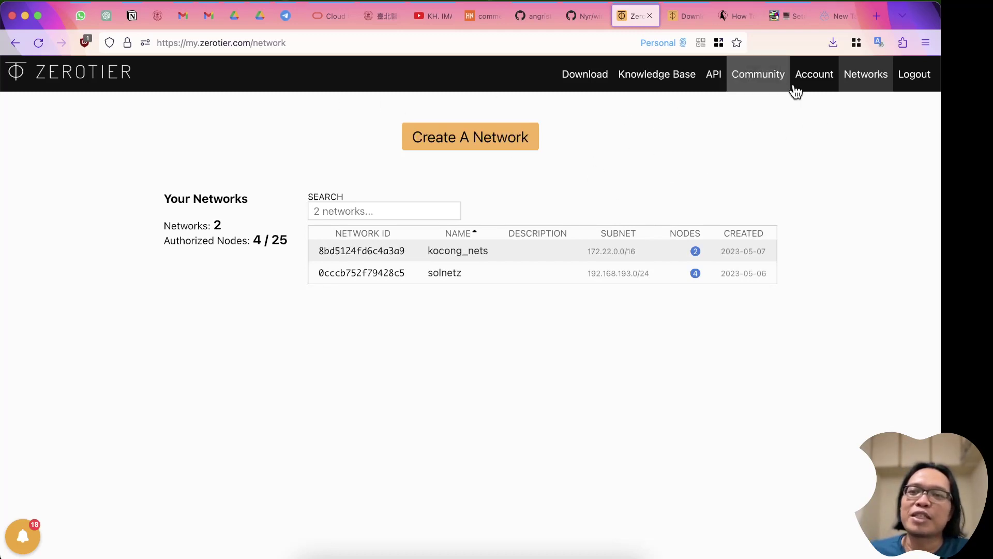
Step: Open the ZeroTier Community forum from the header link in a new tab
{"action": "right_click", "coordinate": [761, 86]}
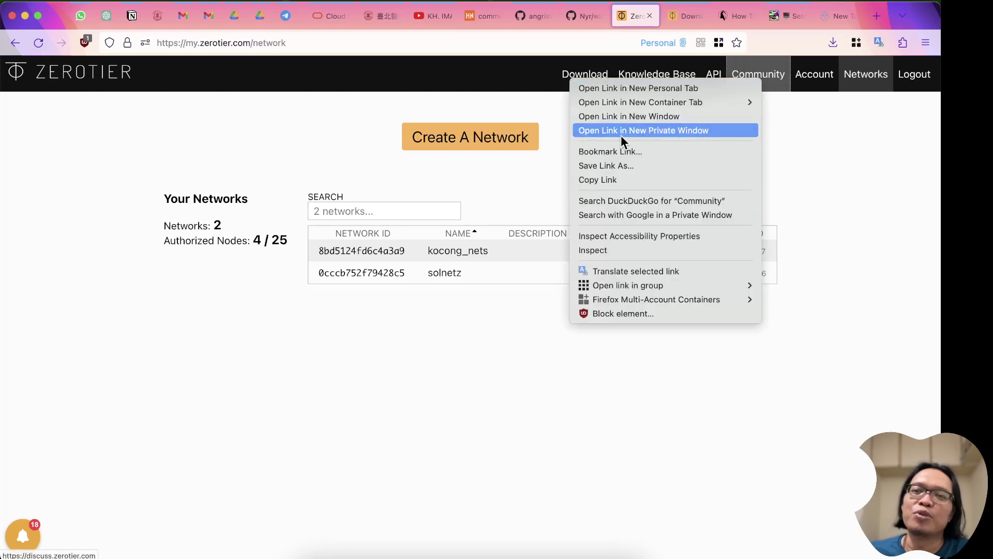
{"action": "right_click", "coordinate": [817, 139]}
{"action": "right_click", "coordinate": [758, 67]}
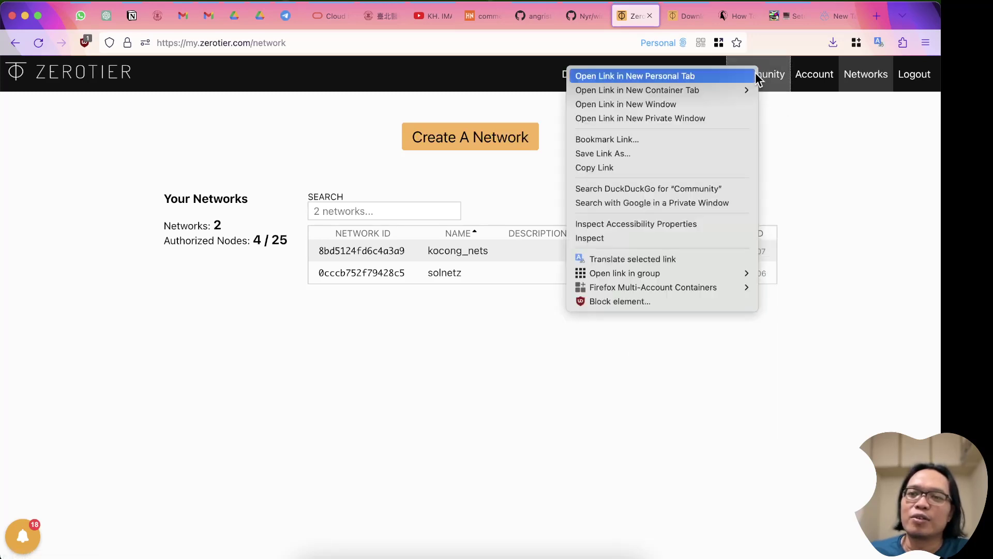
{"action": "key", "text": "Escape"}
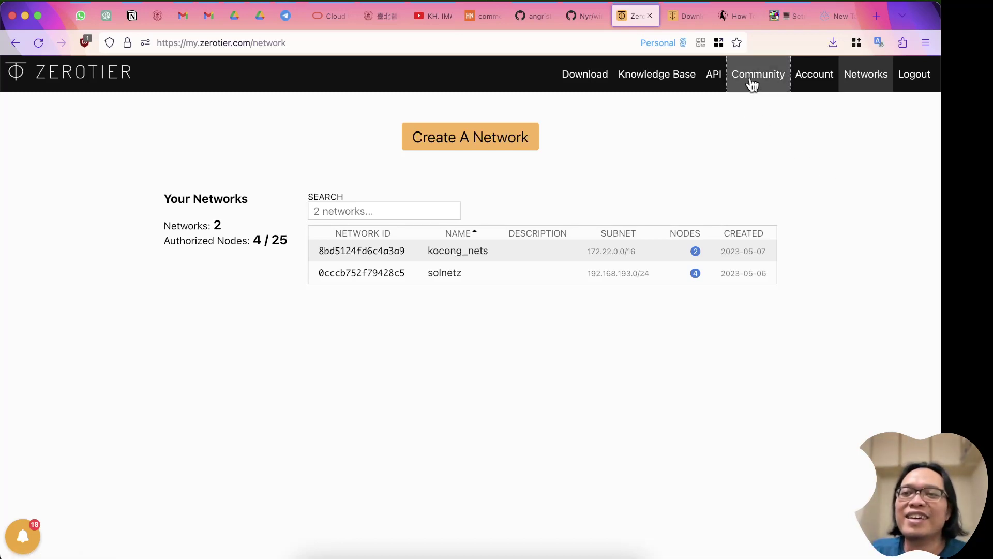
{"action": "left_click", "coordinate": [750, 81]}
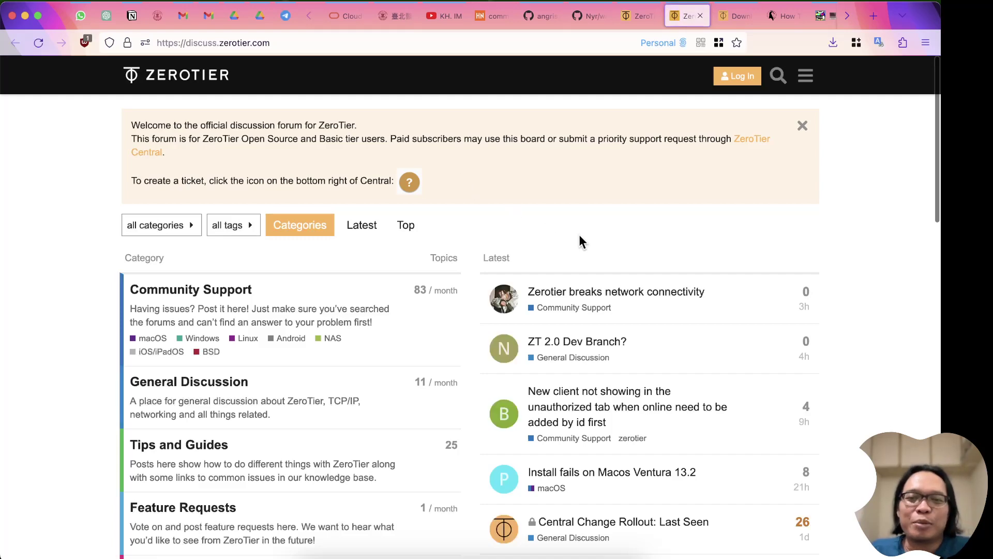
{"action": "scroll", "coordinate": [796, 297], "scroll_direction": "down", "scroll_amount": 4}
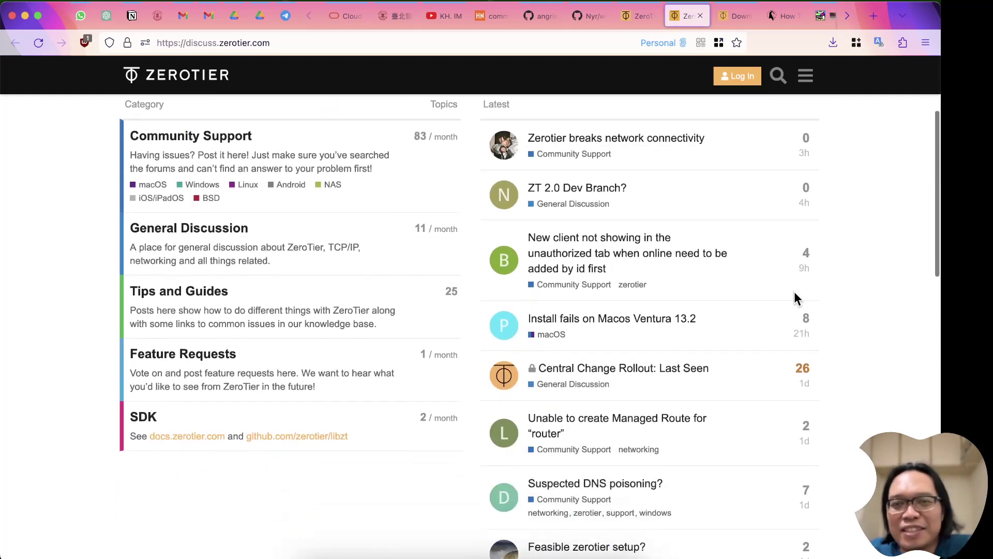
{"action": "scroll", "coordinate": [786, 287], "scroll_direction": "up", "scroll_amount": 3}
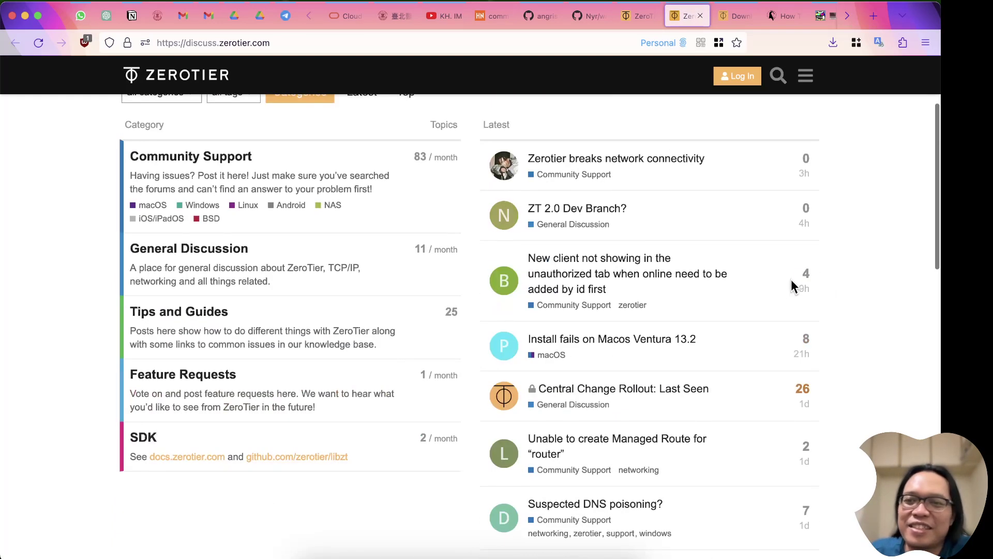
{"action": "scroll", "coordinate": [857, 290], "scroll_direction": "down", "scroll_amount": 5}
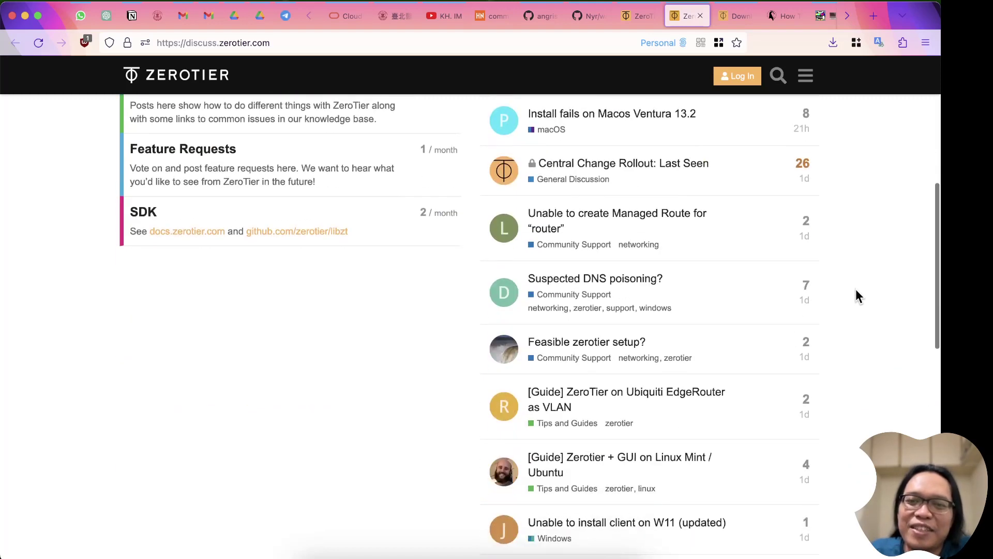
{"action": "scroll", "coordinate": [588, 292], "scroll_direction": "up", "scroll_amount": 3}
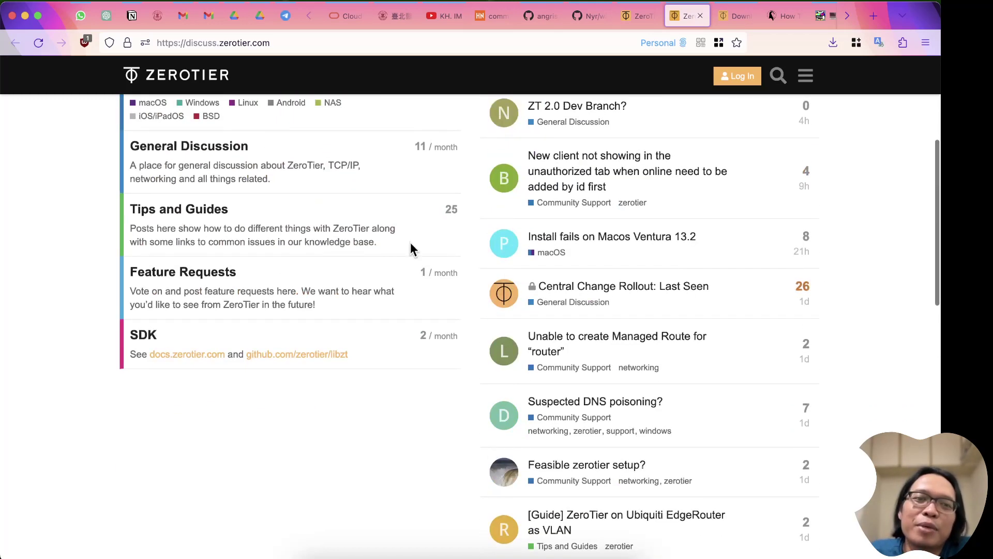
{"action": "scroll", "coordinate": [471, 248], "scroll_direction": "up", "scroll_amount": 3}
{"action": "scroll", "coordinate": [470, 249], "scroll_direction": "up", "scroll_amount": 2}
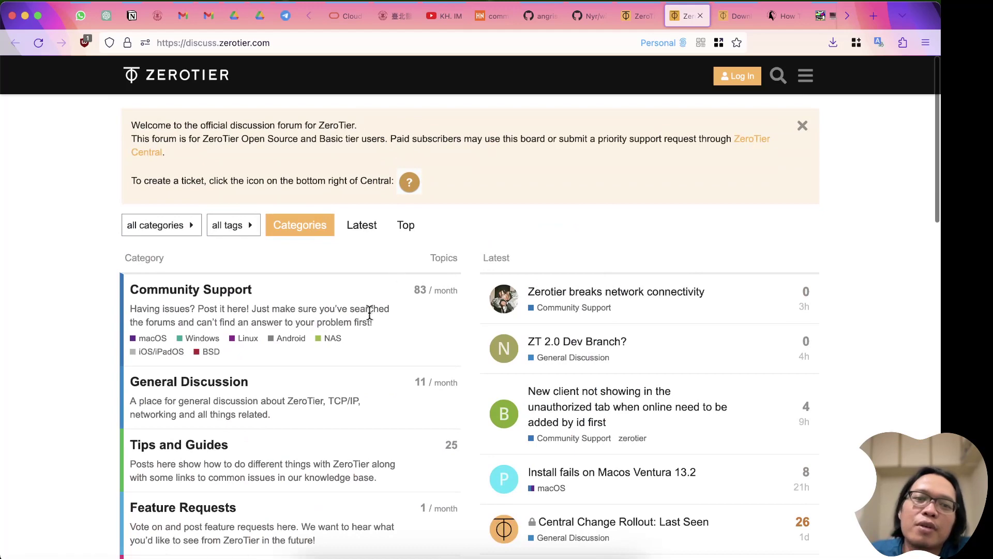
{"action": "scroll", "coordinate": [461, 295], "scroll_direction": "down", "scroll_amount": 2}
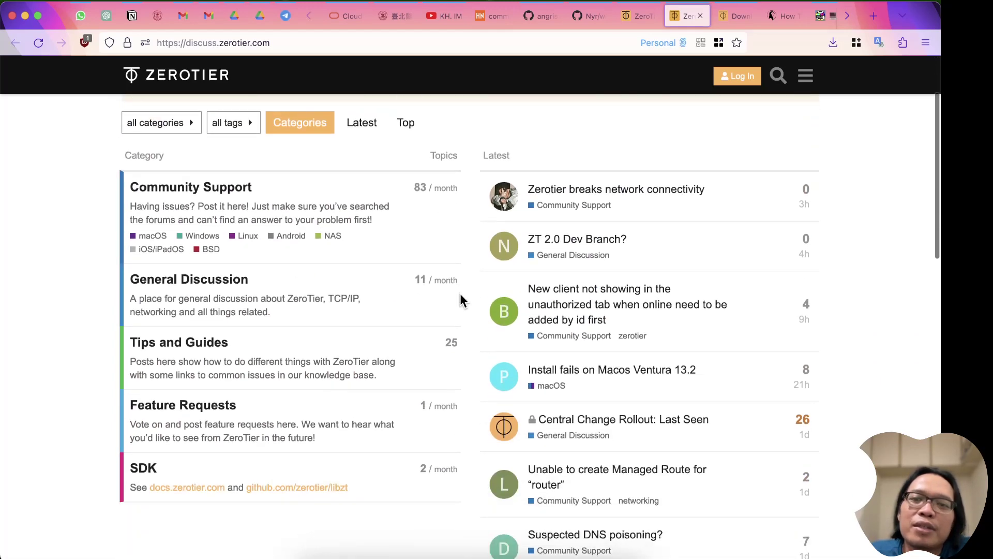
{"action": "scroll", "coordinate": [644, 248], "scroll_direction": "down", "scroll_amount": 4}
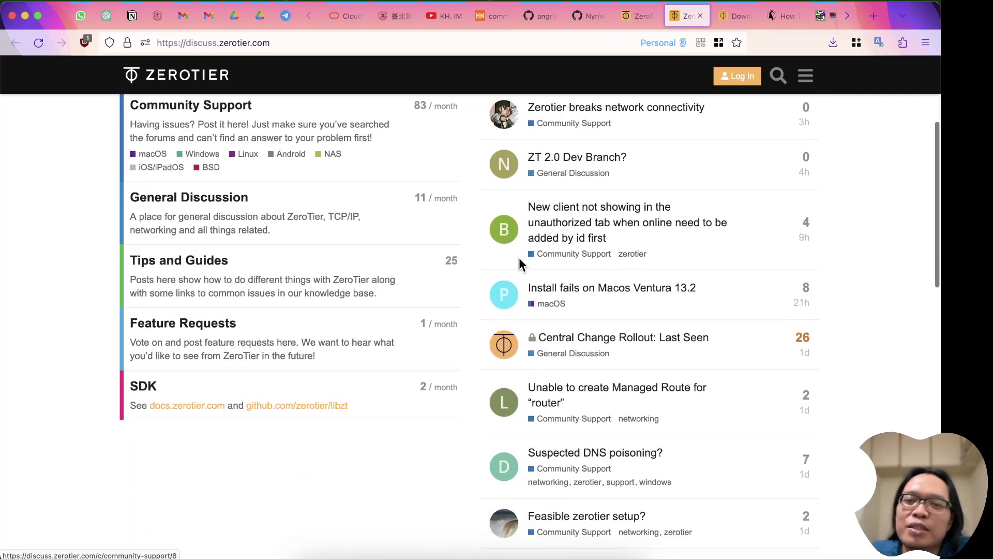
{"action": "scroll", "coordinate": [650, 296], "scroll_direction": "up", "scroll_amount": 1}
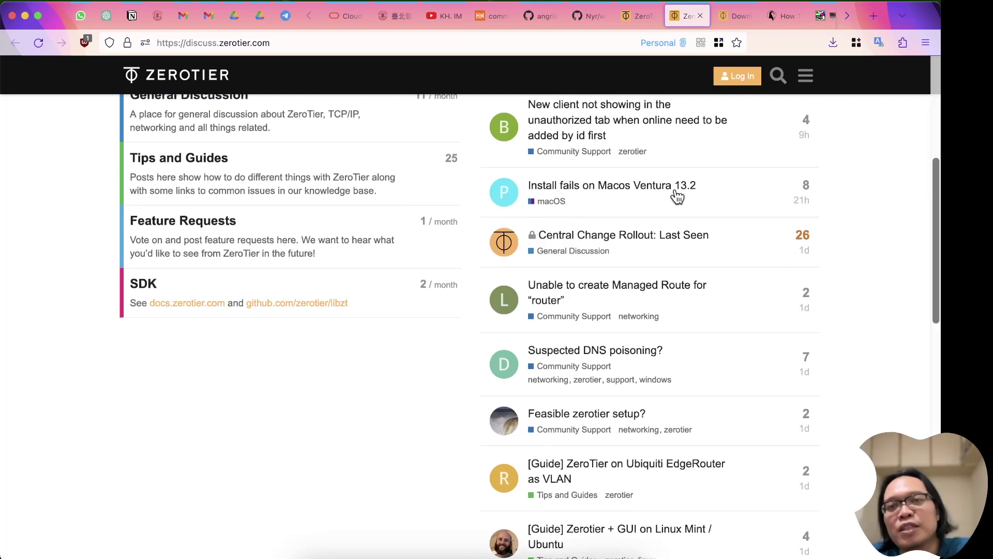
{"action": "left_click", "coordinate": [25, 2]}
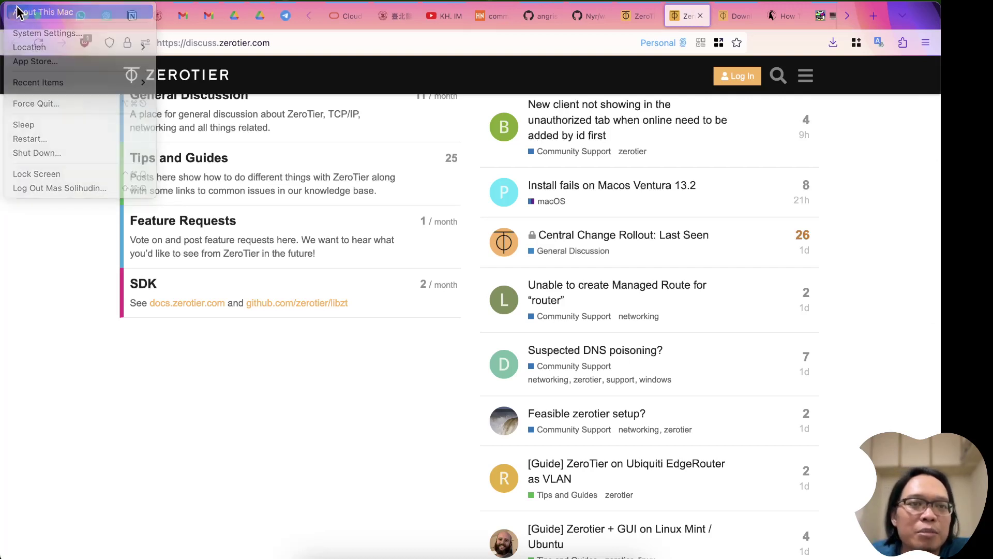
{"action": "left_click", "coordinate": [18, 10]}
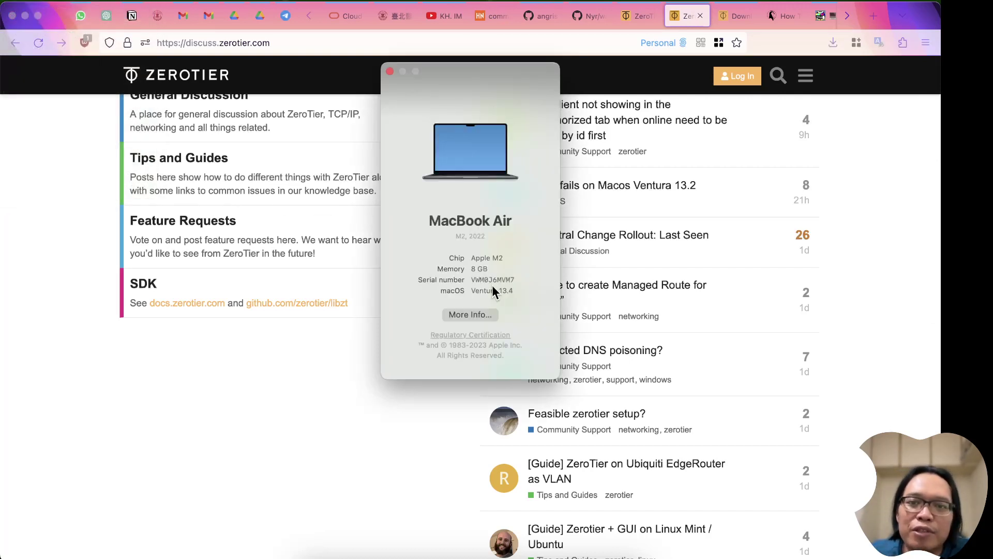
{"action": "left_click", "coordinate": [390, 72]}
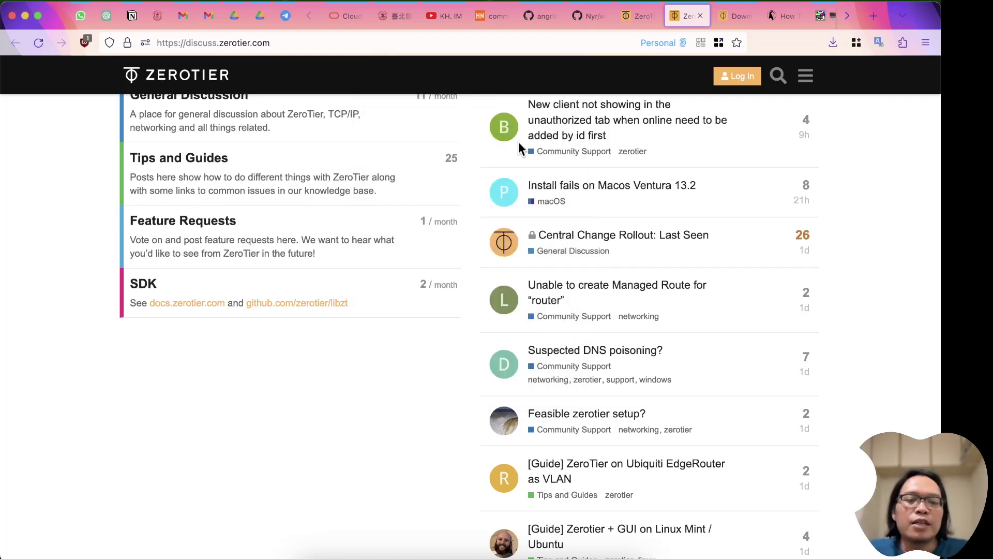